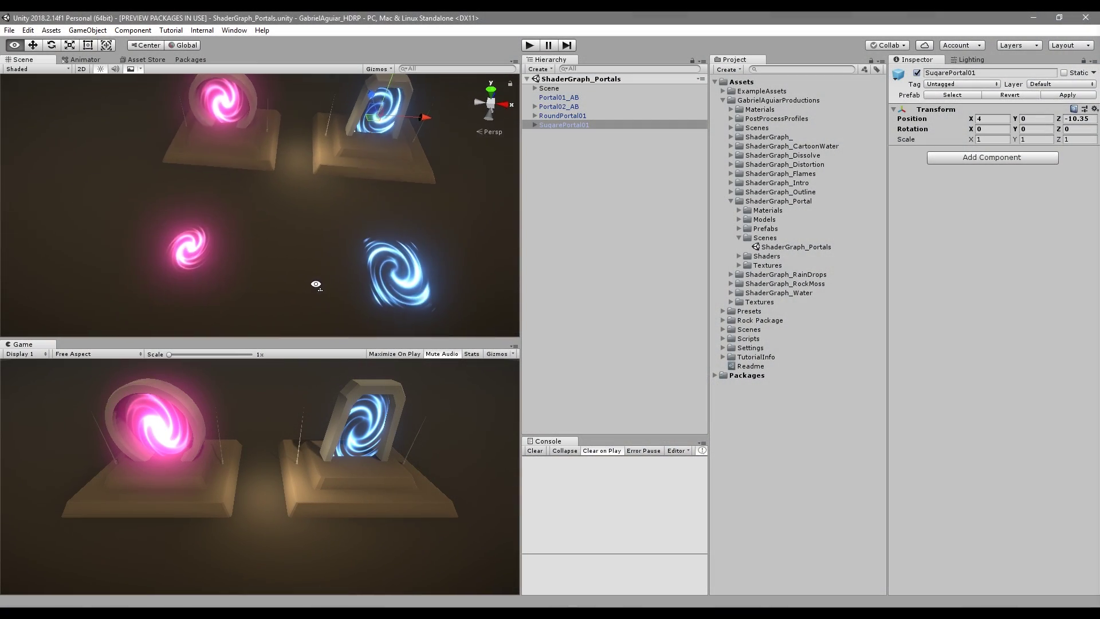
Orbit the portal scene, then collapse Scenes and expand ShaderGraph_Portal's Shaders folder to reveal Portal01_AB.
left_click_drag(317, 284, 354, 271, "alt")
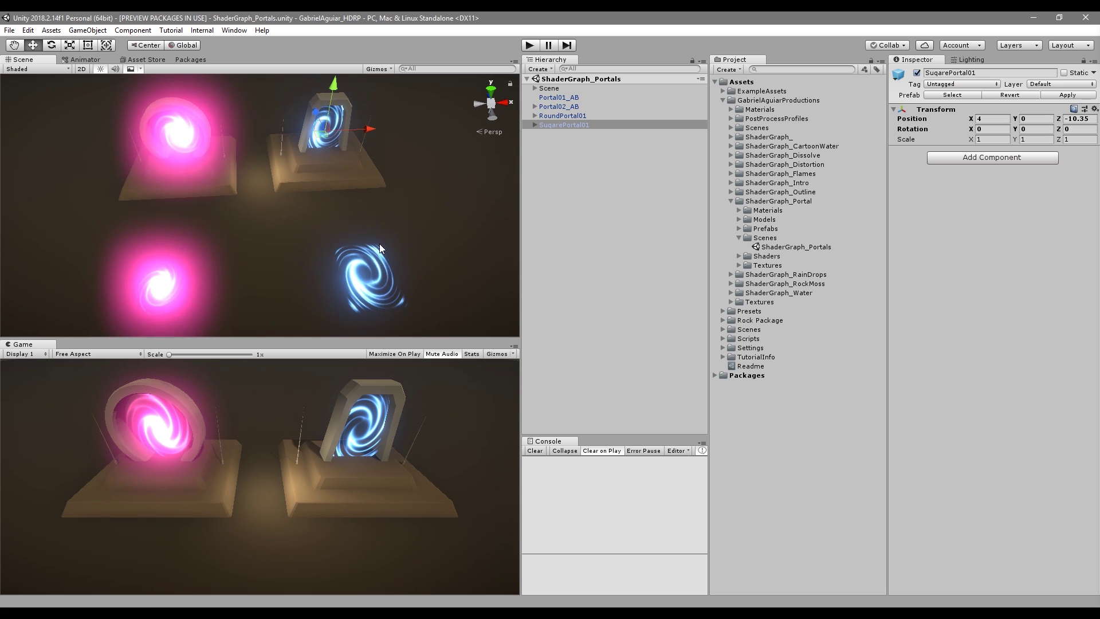
left_click(739, 238)
left_click(739, 256)
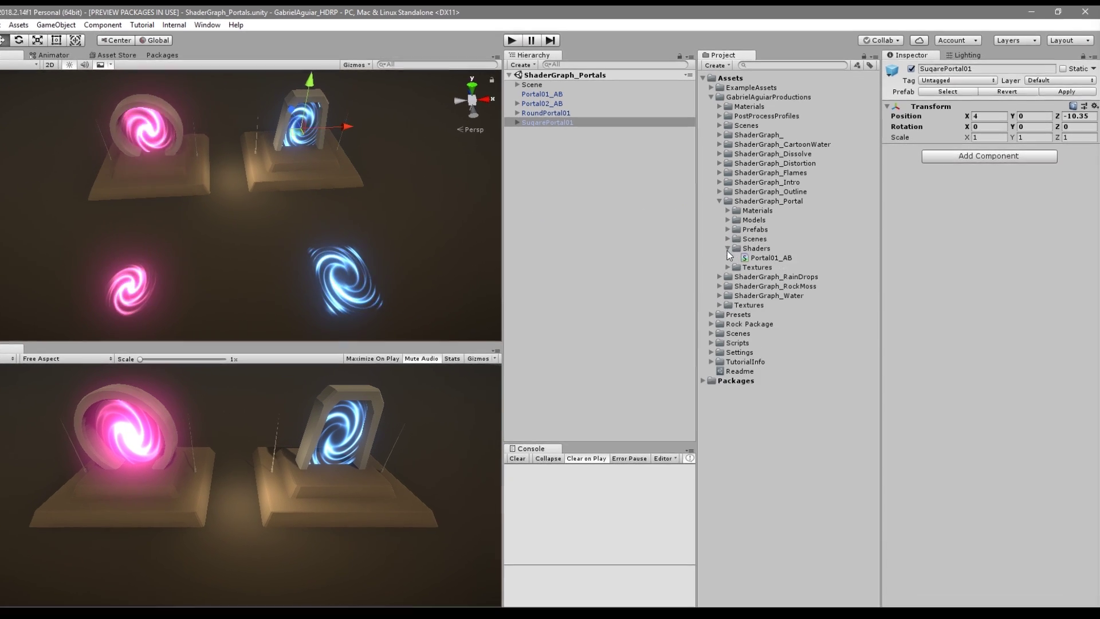
Create a PBR Graph shader named PortalShaderTut in the Shaders folder and open it in Shader Graph.
right_click(738, 248)
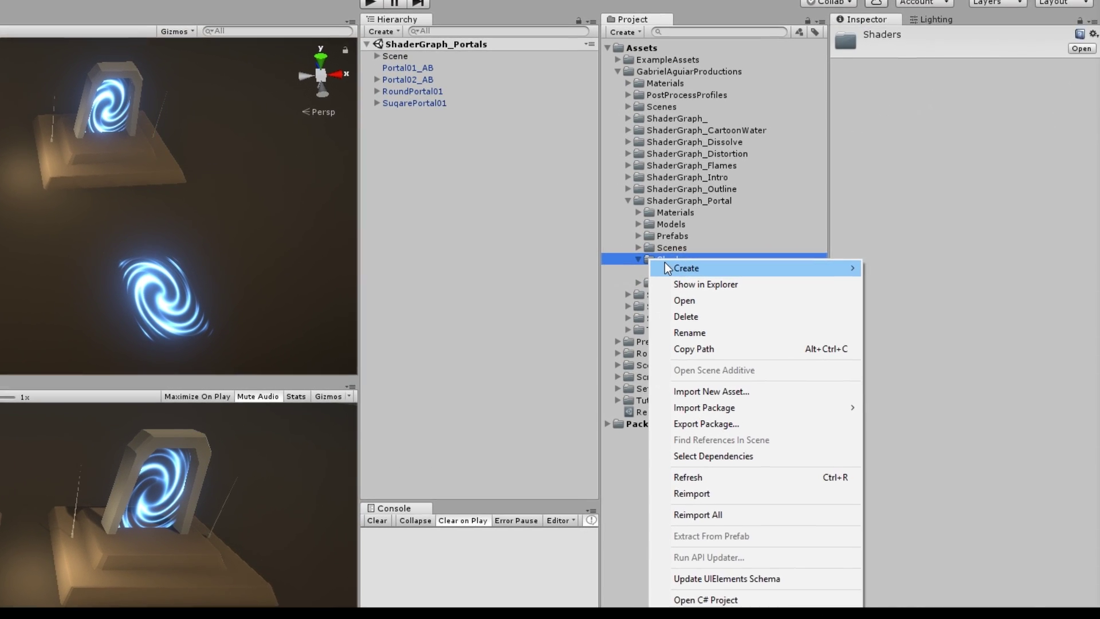
mouse_move(733, 269)
mouse_move(931, 216)
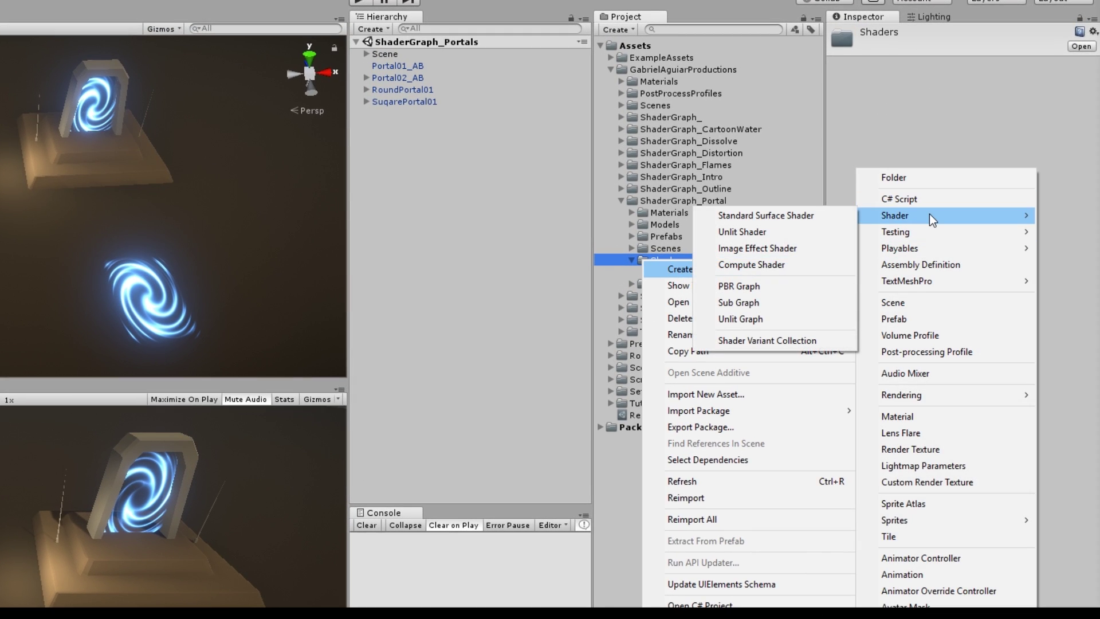
left_click(779, 285)
type("PortalShaderTUt")
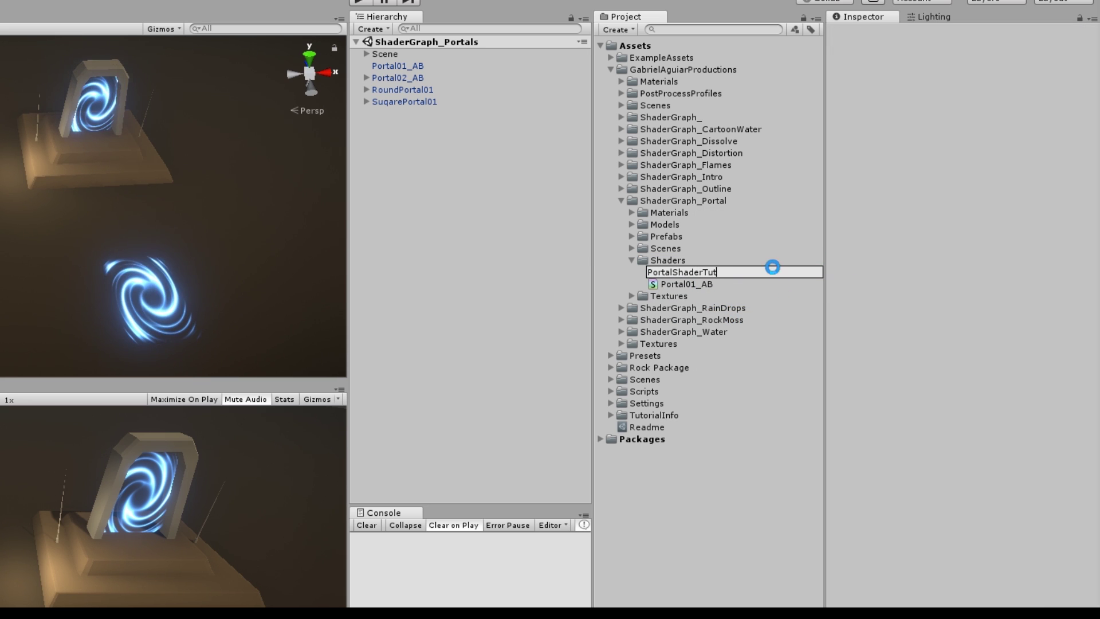
key("Return")
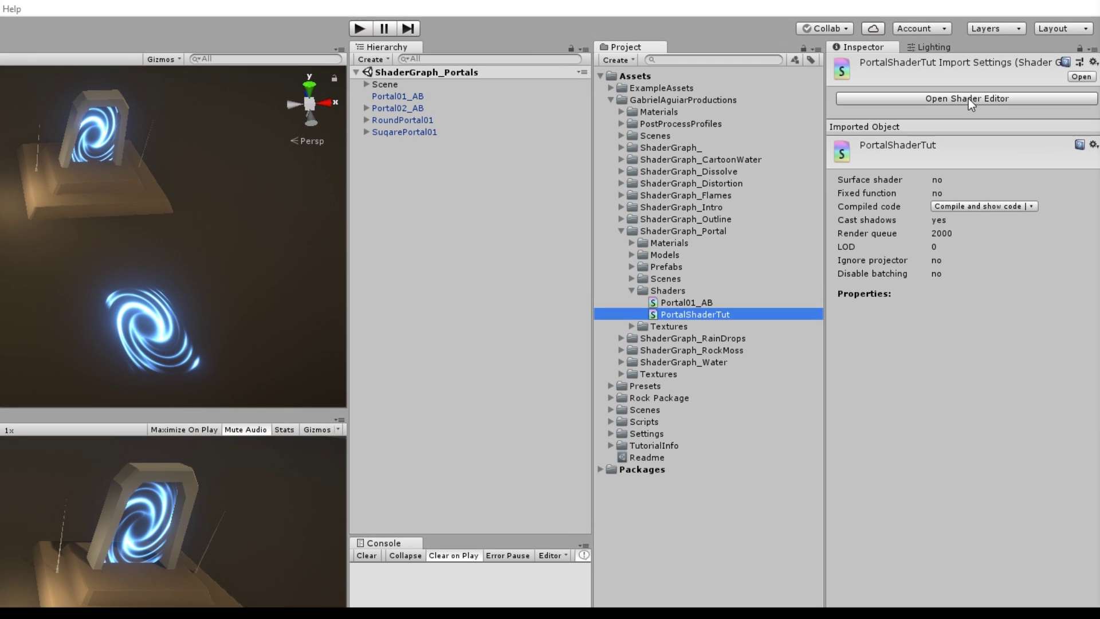
left_click(986, 98)
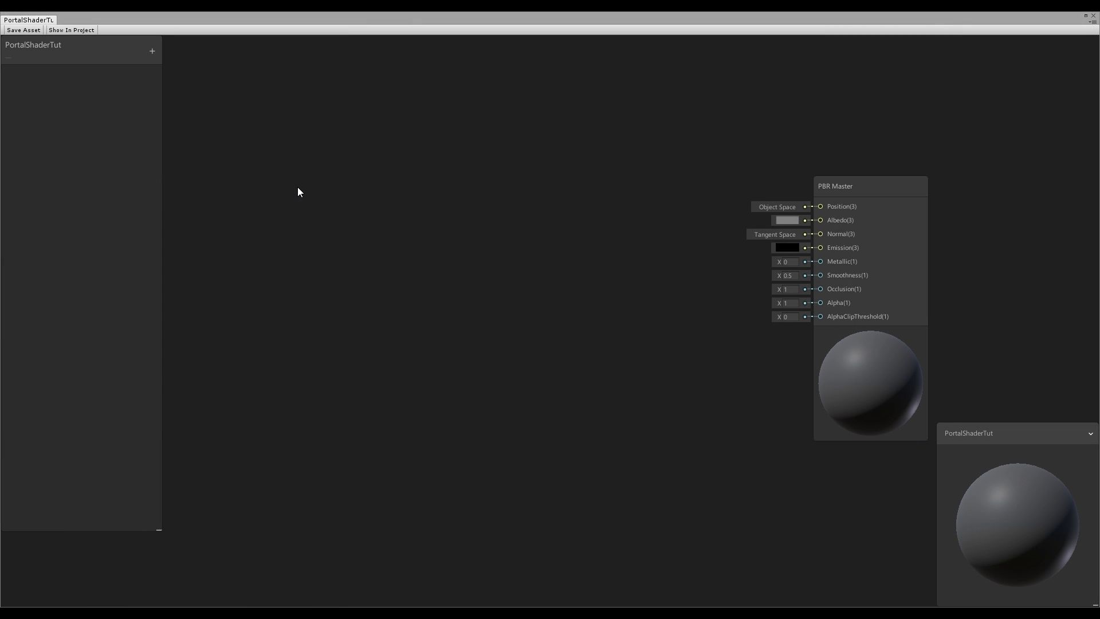
Add a Twirl node to the PortalShaderTut graph and set its Strength to 10.
middle_click_drag(272, 192, 289, 188)
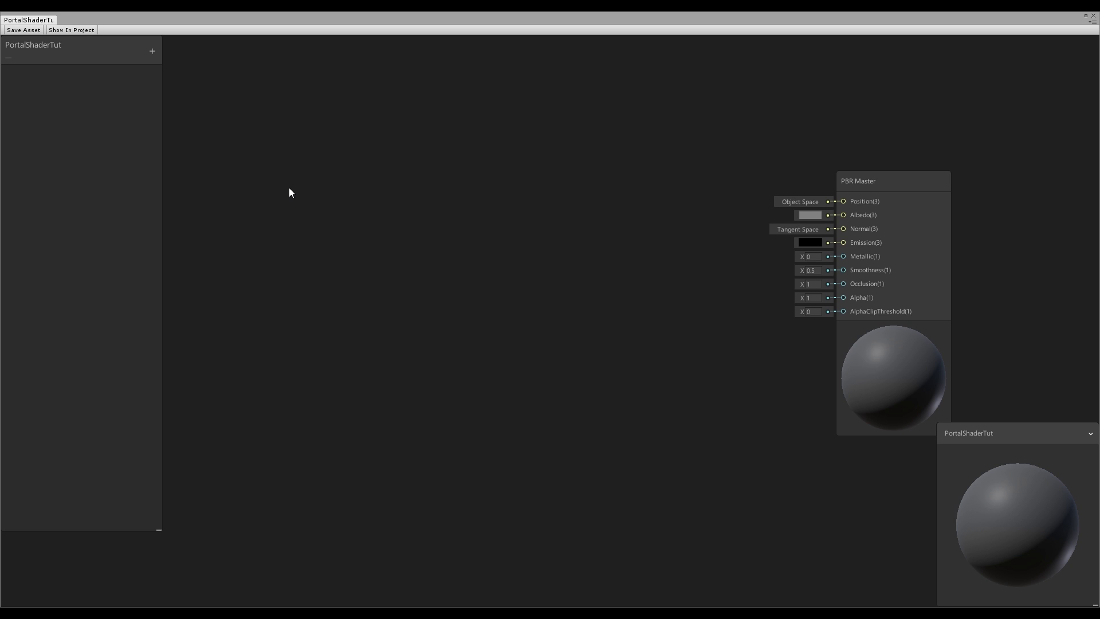
key("space")
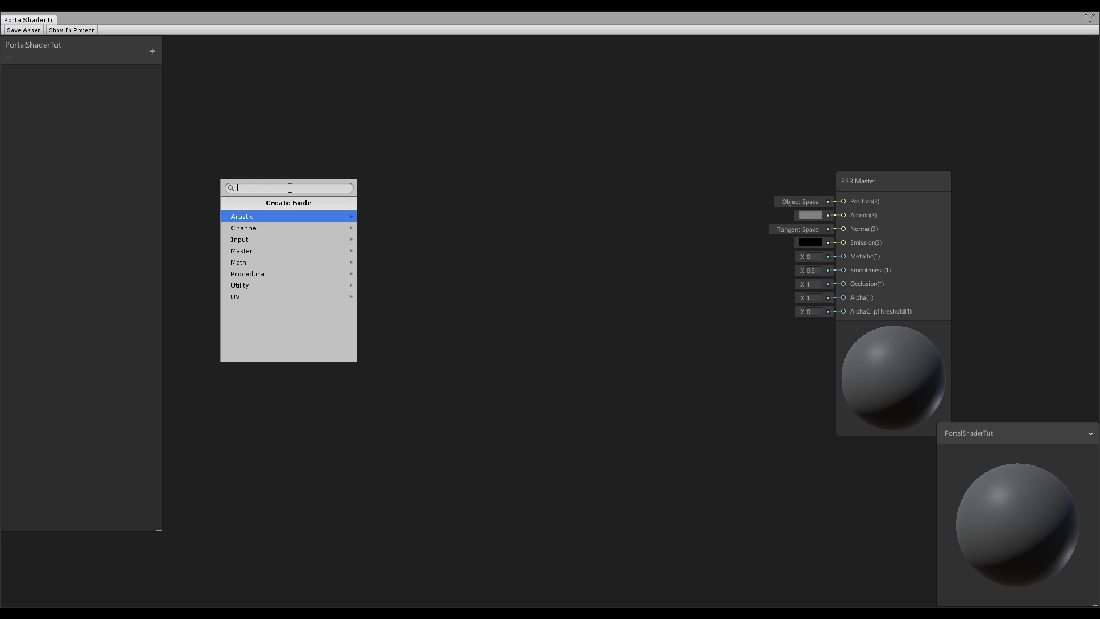
type("t")
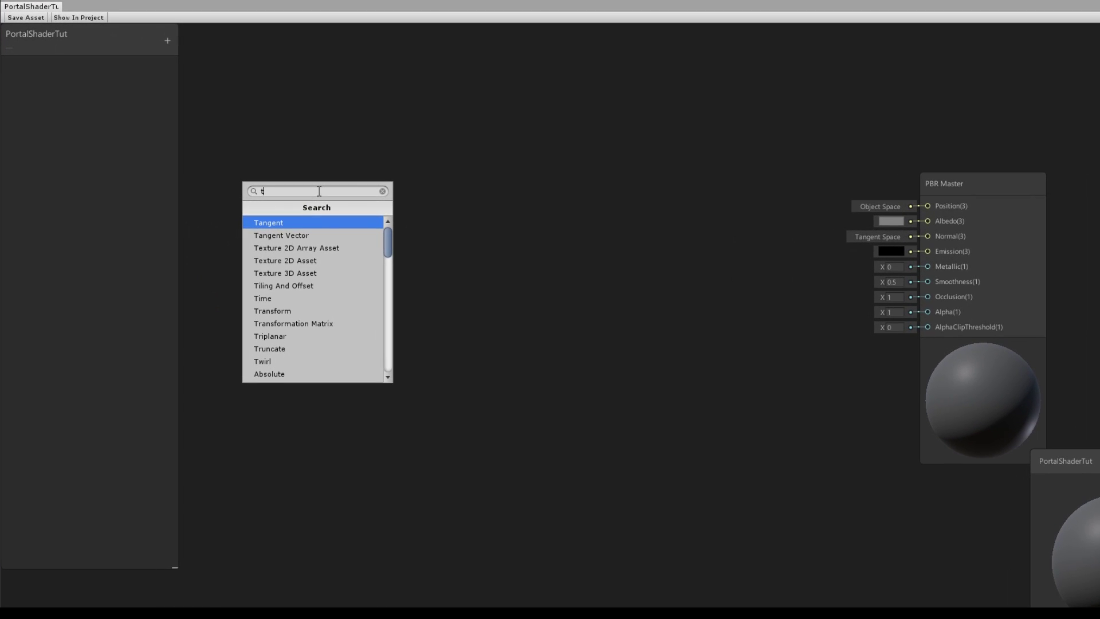
type("wi")
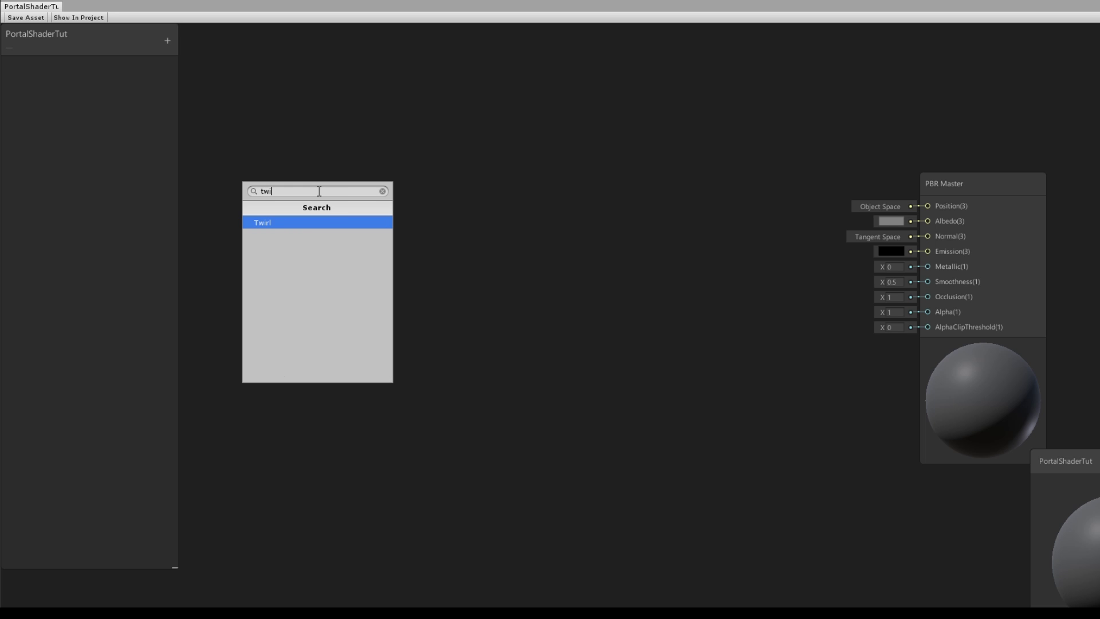
key("Return")
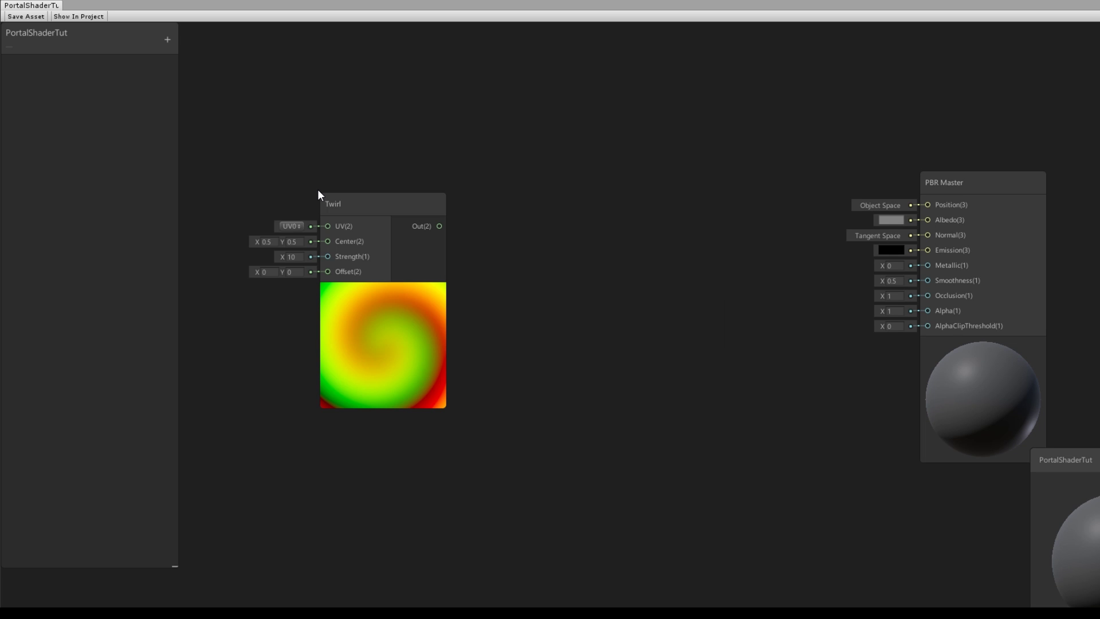
mouse_move(284, 259)
left_mouse_down()
mouse_move(270, 259)
mouse_move(424, 245)
mouse_move(584, 263)
mouse_move(280, 245)
mouse_move(303, 234)
mouse_move(291, 255)
left_mouse_up()
left_click(292, 256)
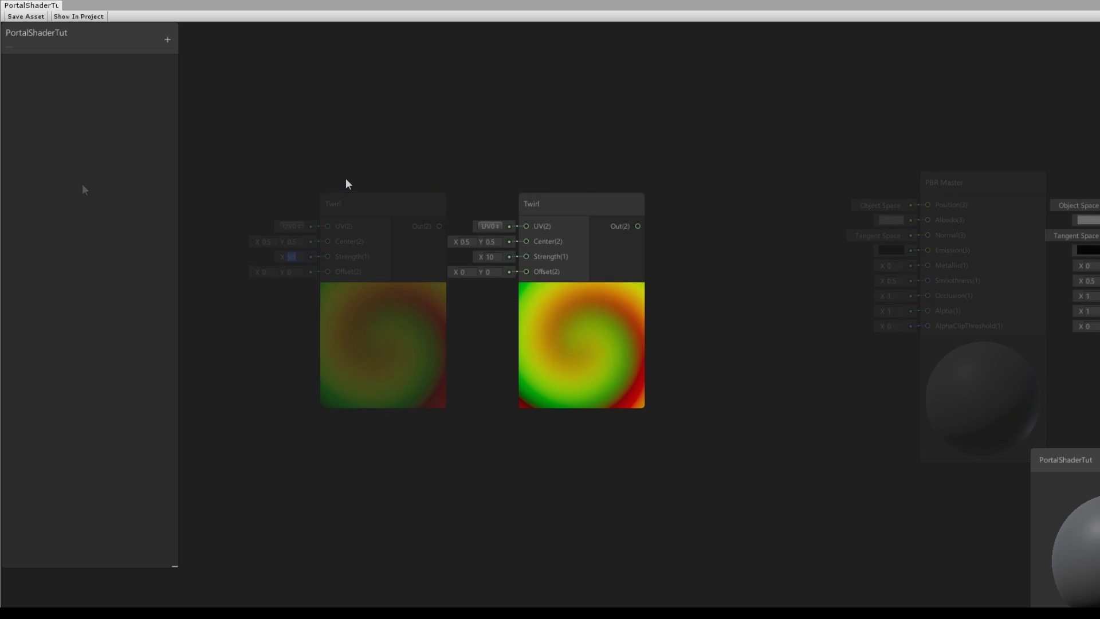
key("space")
key("BackSpace")
Add a Vector 1 node with value 10 wired into the Twirl Strength input.
type("vec")
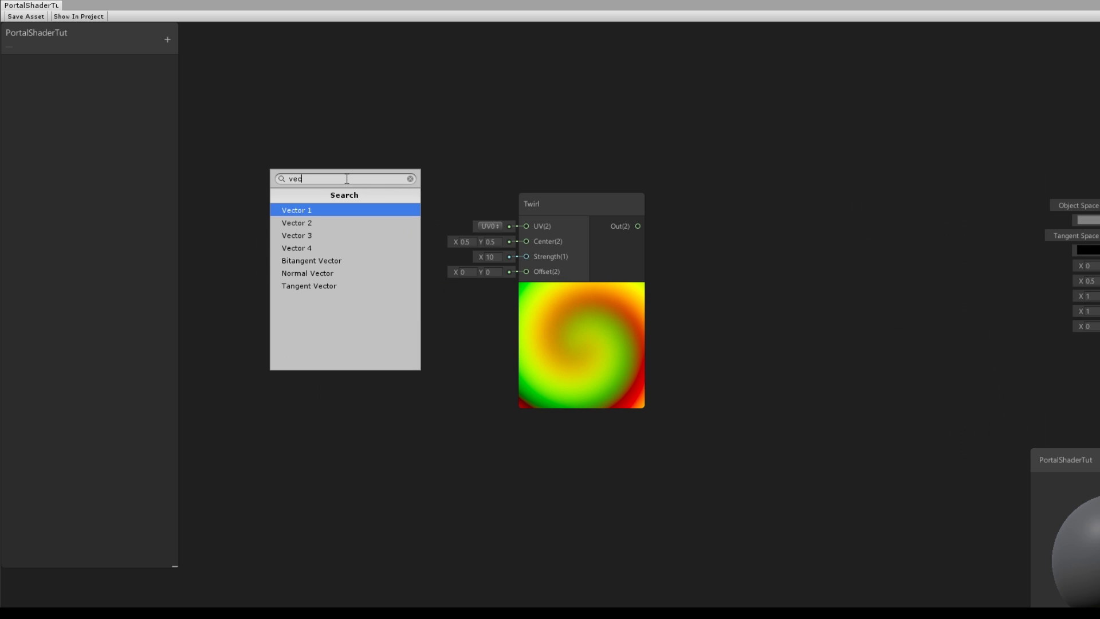
key("Return")
left_click_drag(376, 213, 527, 256)
left_click_drag(399, 230, 431, 252)
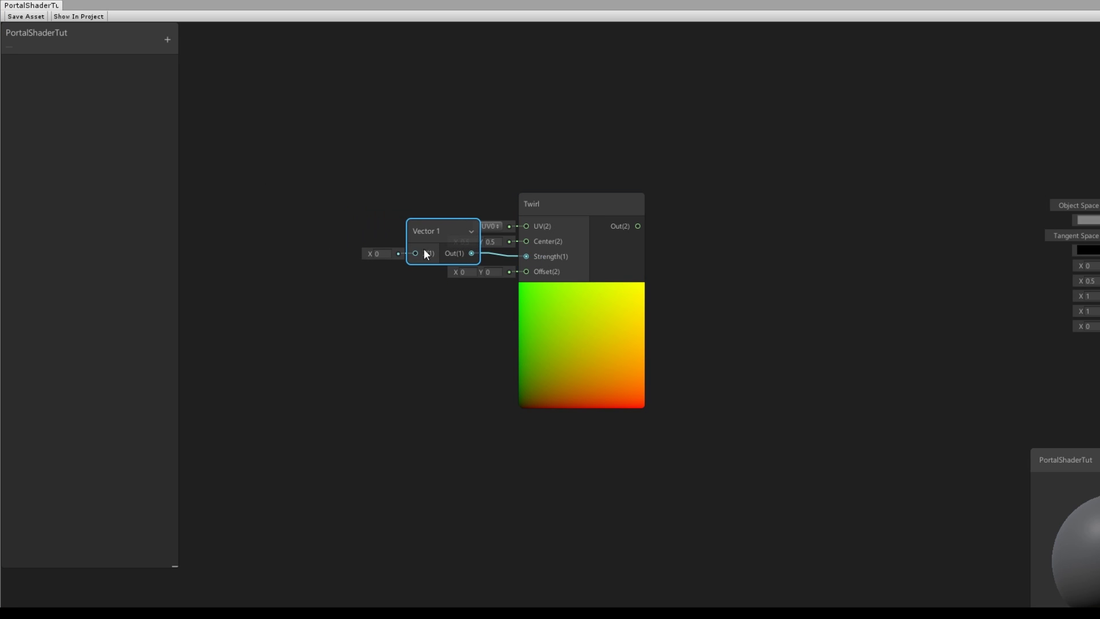
type("10")
Convert the Vector 1 node into a property named TwirlStrenght.
right_click(422, 232)
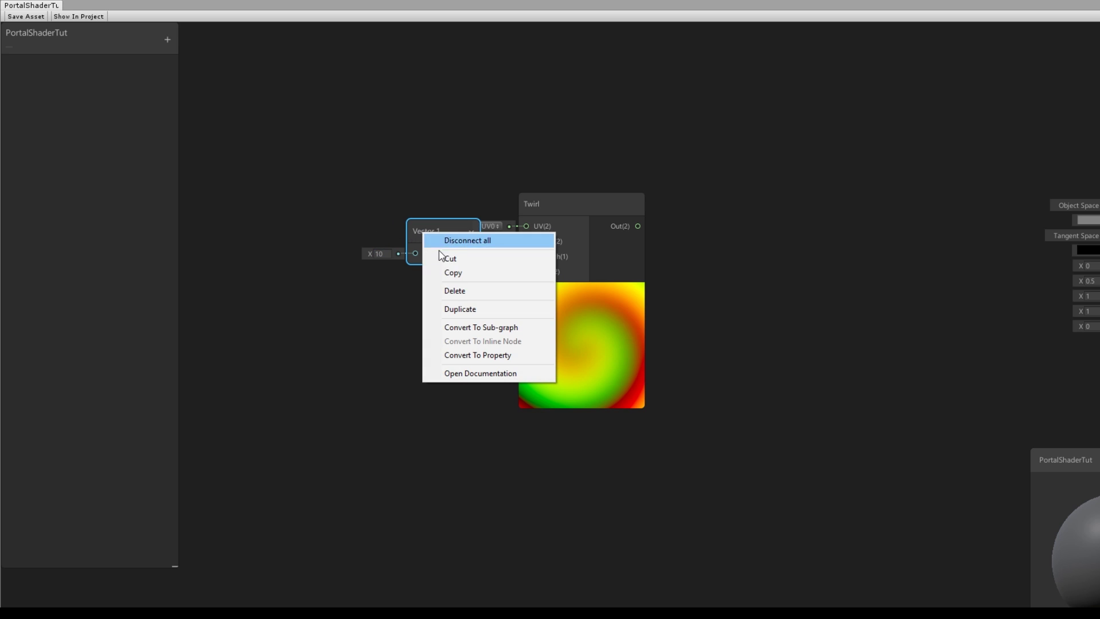
left_click(475, 354)
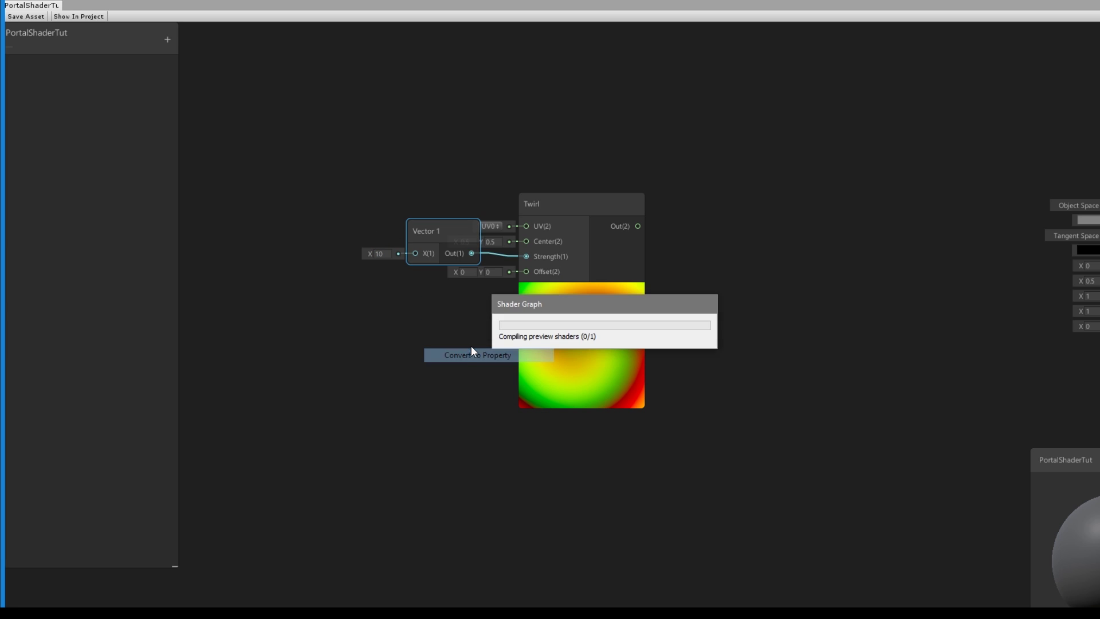
double_click(52, 63)
type("TwirlStrenght")
key("Return")
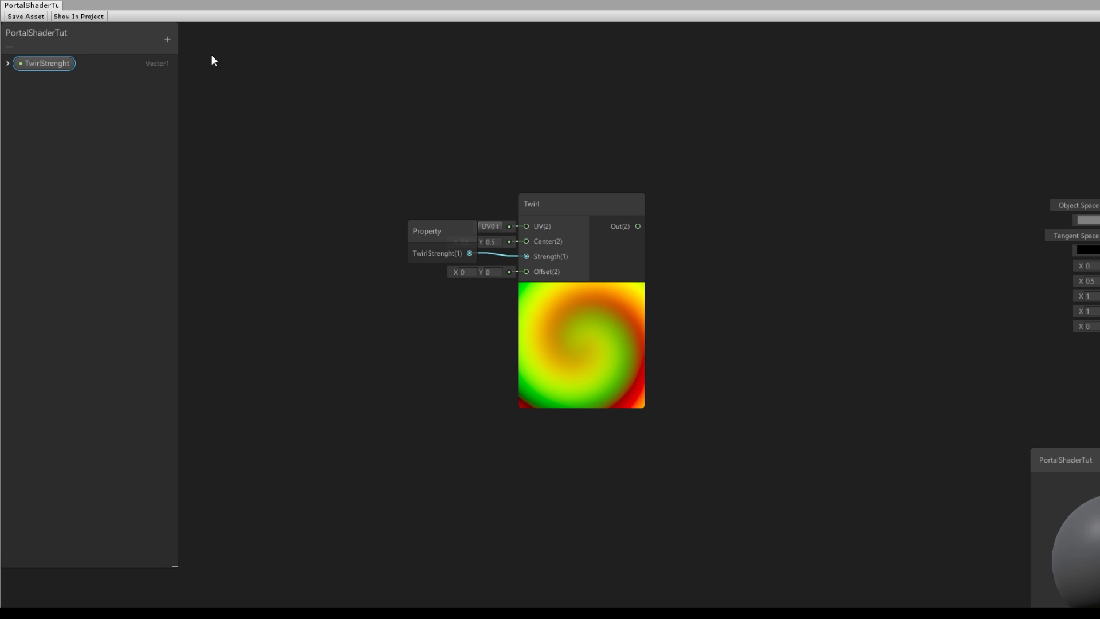
Add a Voronoi node and feed the Twirl output into its UV input.
scroll(529, 239, "down", 4)
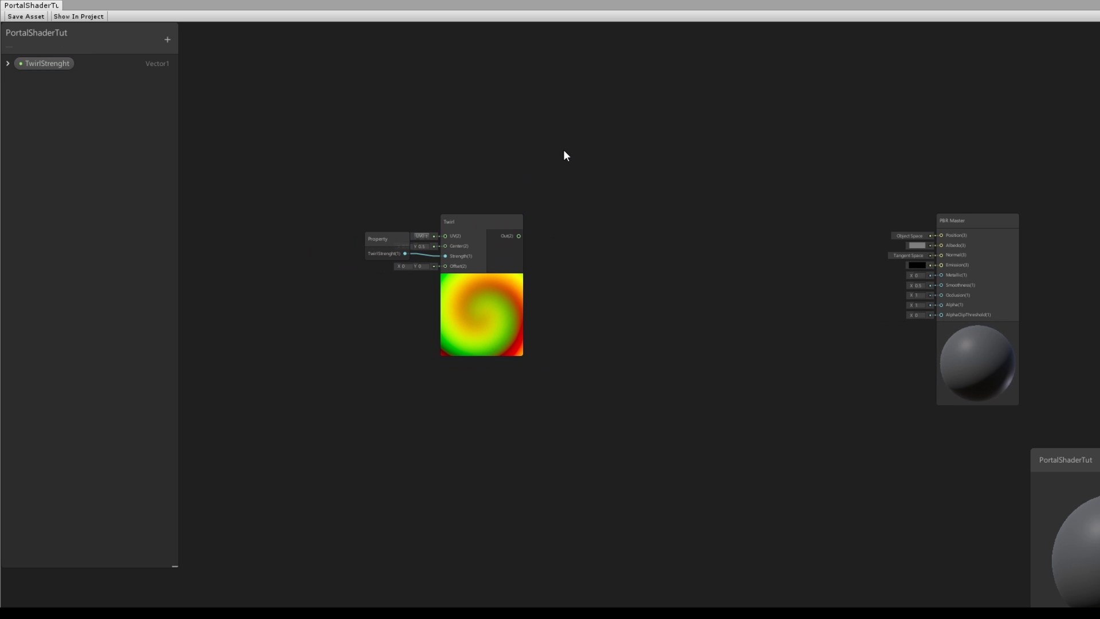
key("space")
type("vor")
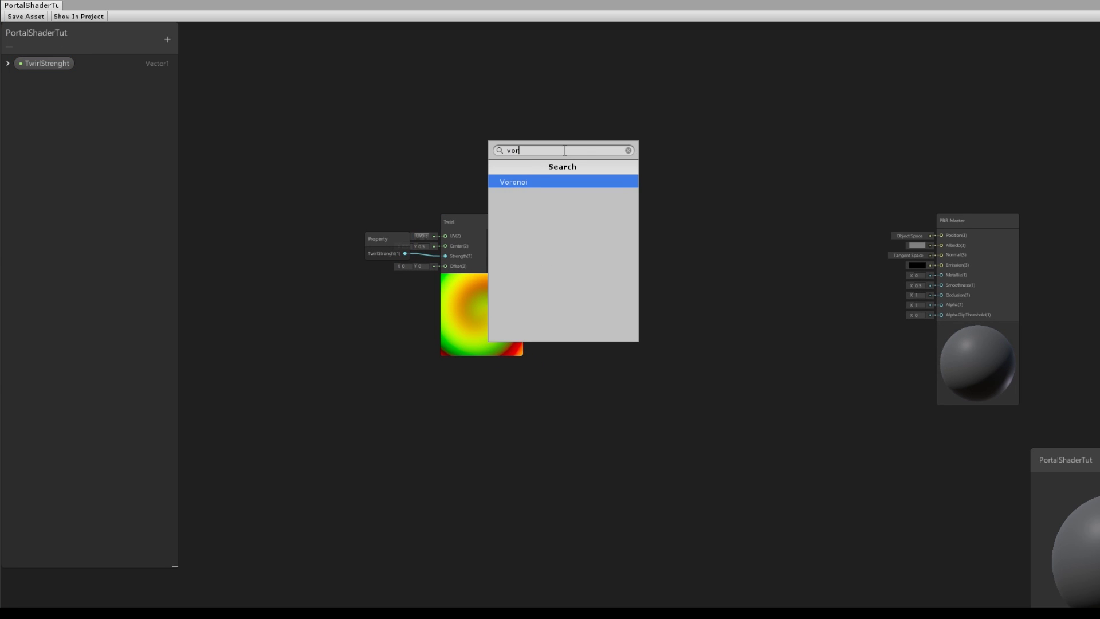
key("Return")
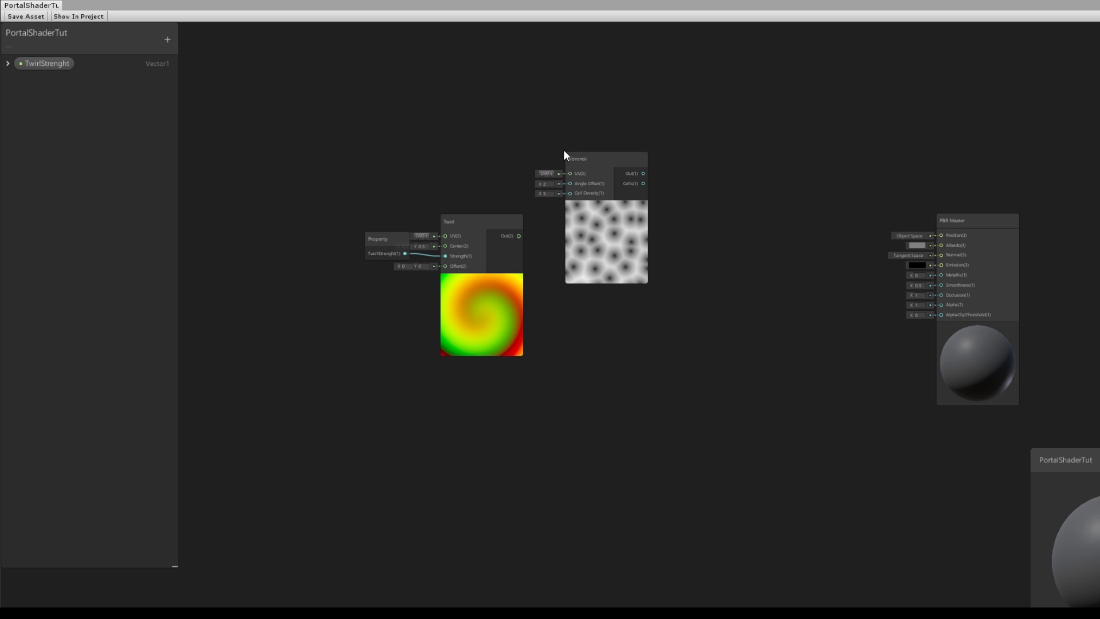
left_click_drag(564, 155, 605, 214)
scroll(586, 236, "up", 2)
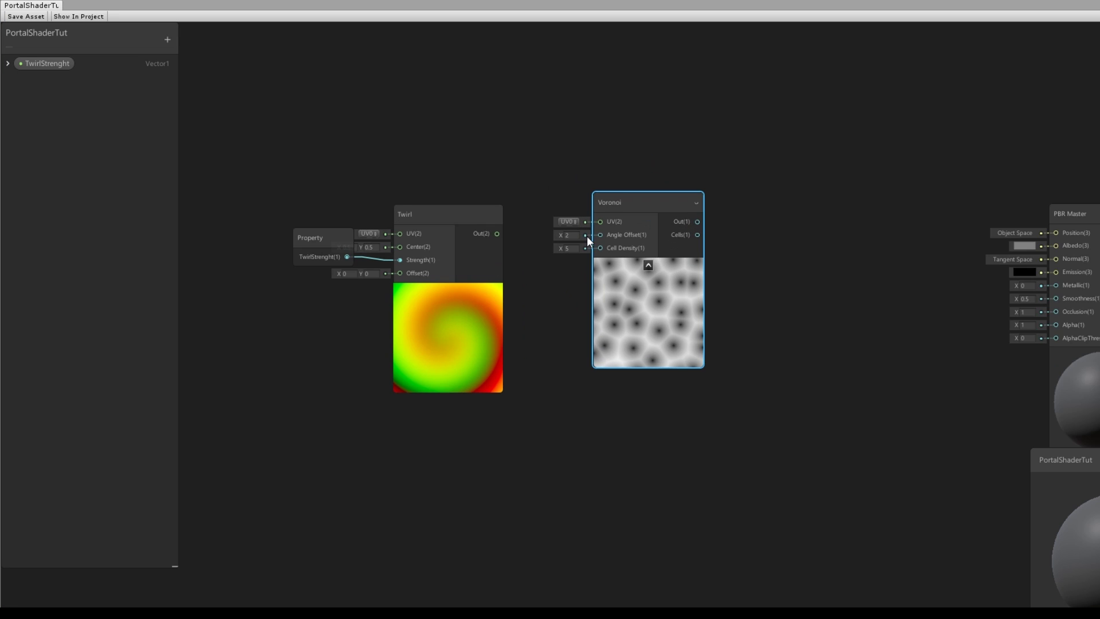
scroll(587, 236, "up", 1)
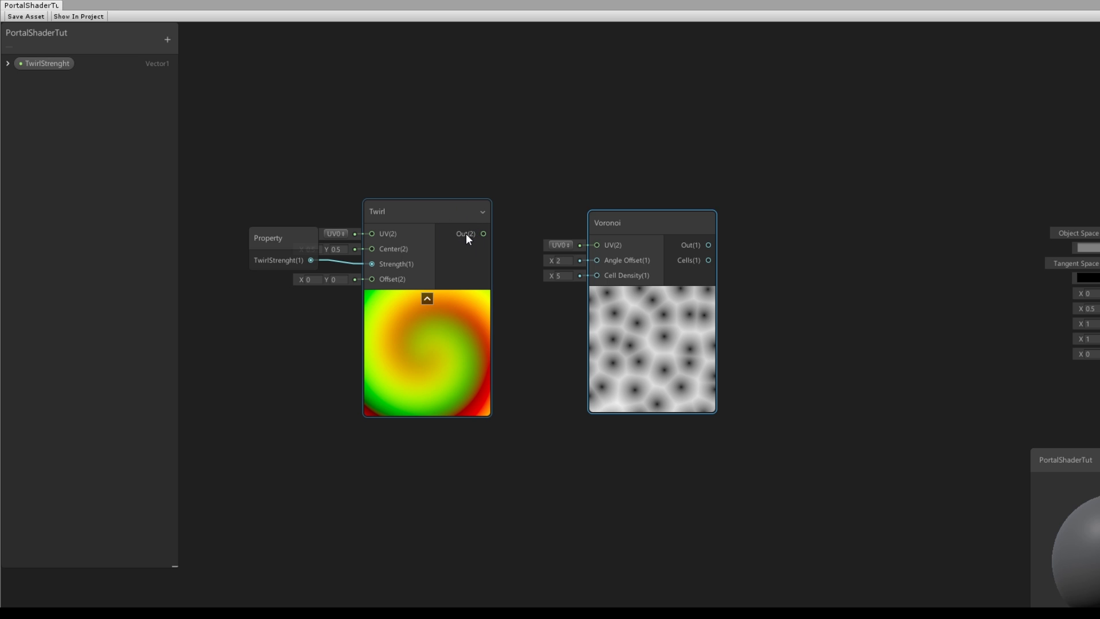
left_click_drag(483, 233, 591, 245)
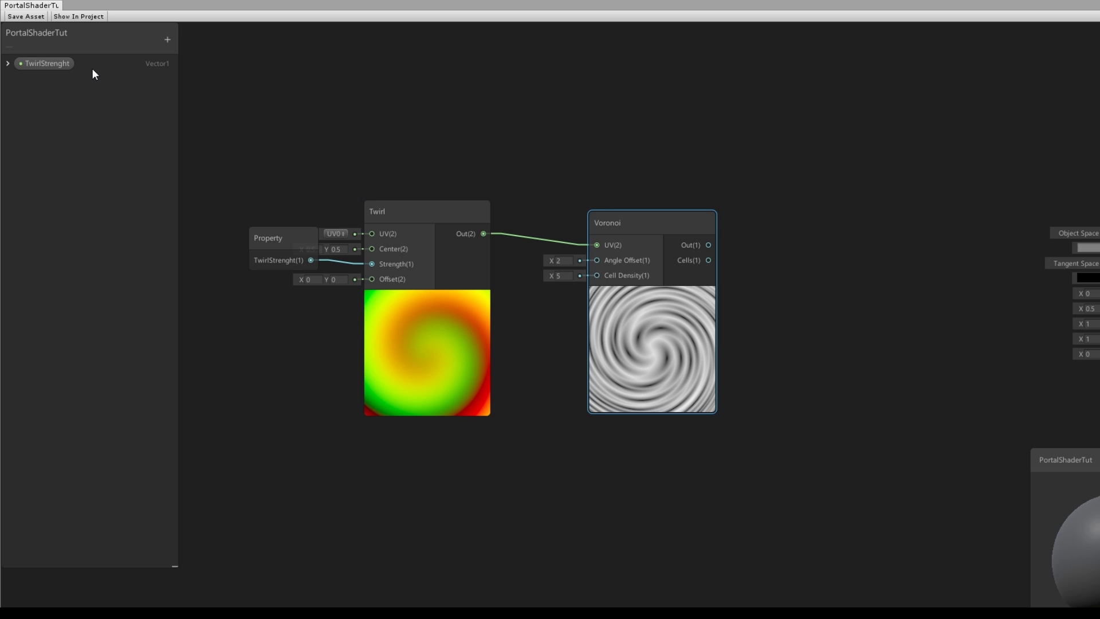
Set the TwirlStrenght default to 6 and Voronoi Cell Density to 2.5.
left_click(8, 65)
left_click(65, 108)
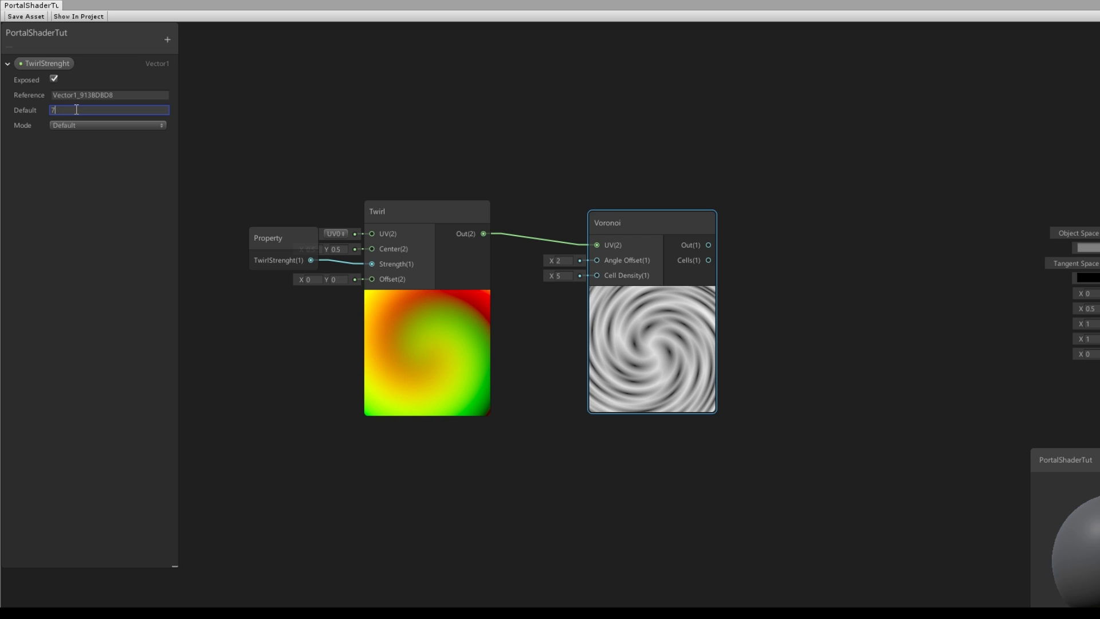
type("5")
key("BackSpace")
type("6")
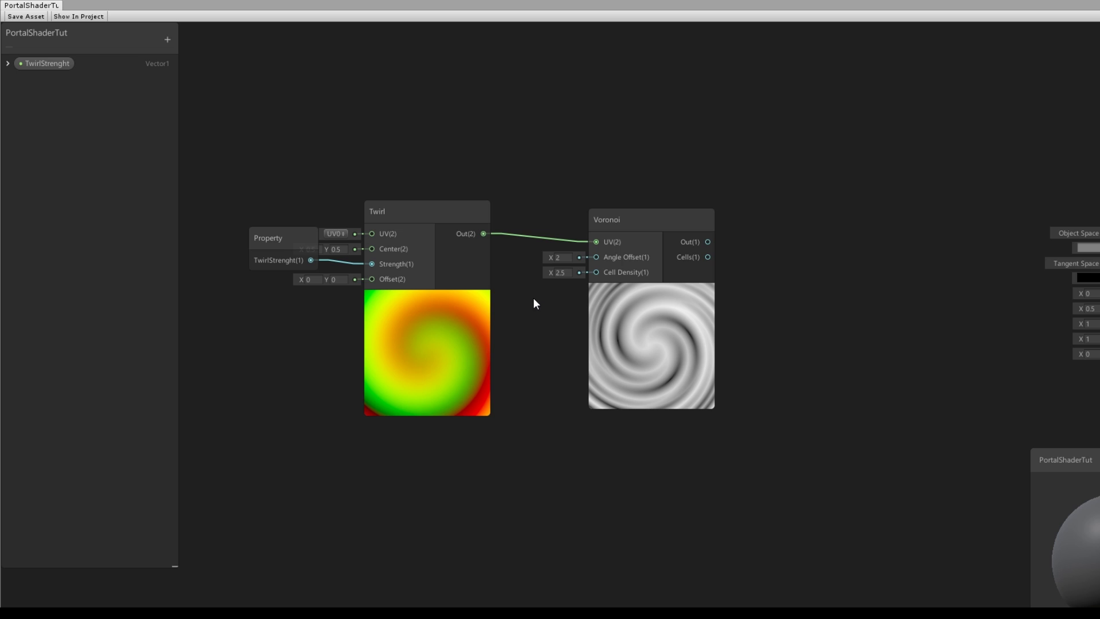
middle_click_drag(533, 297, 563, 295)
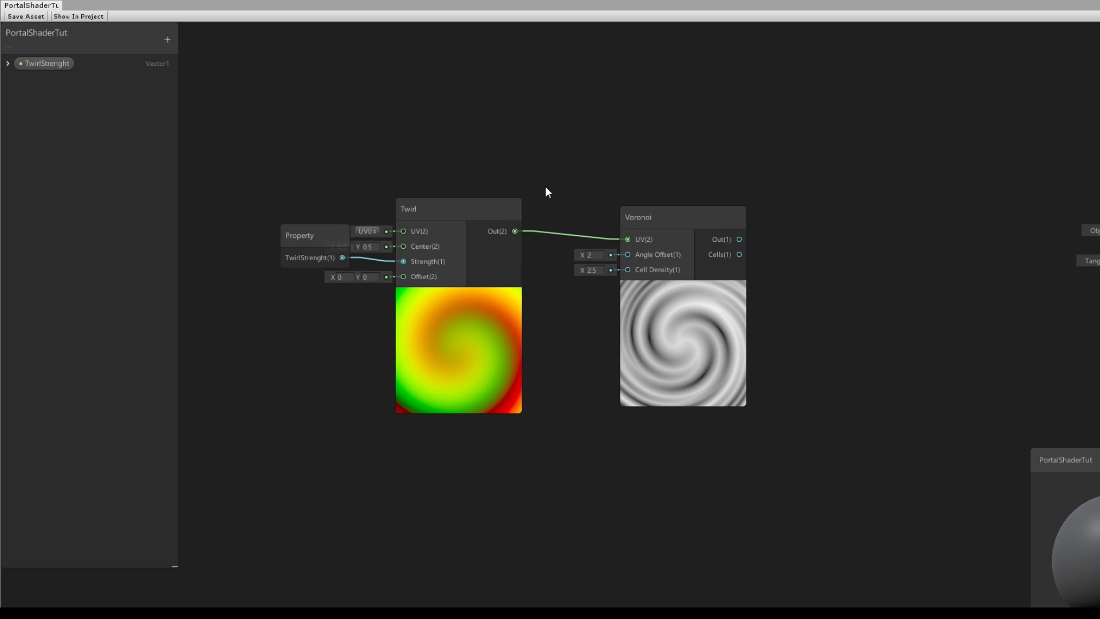
Add another Vector 1 node wired into the Voronoi Cell Density input.
key("space")
type("vec")
key("Return")
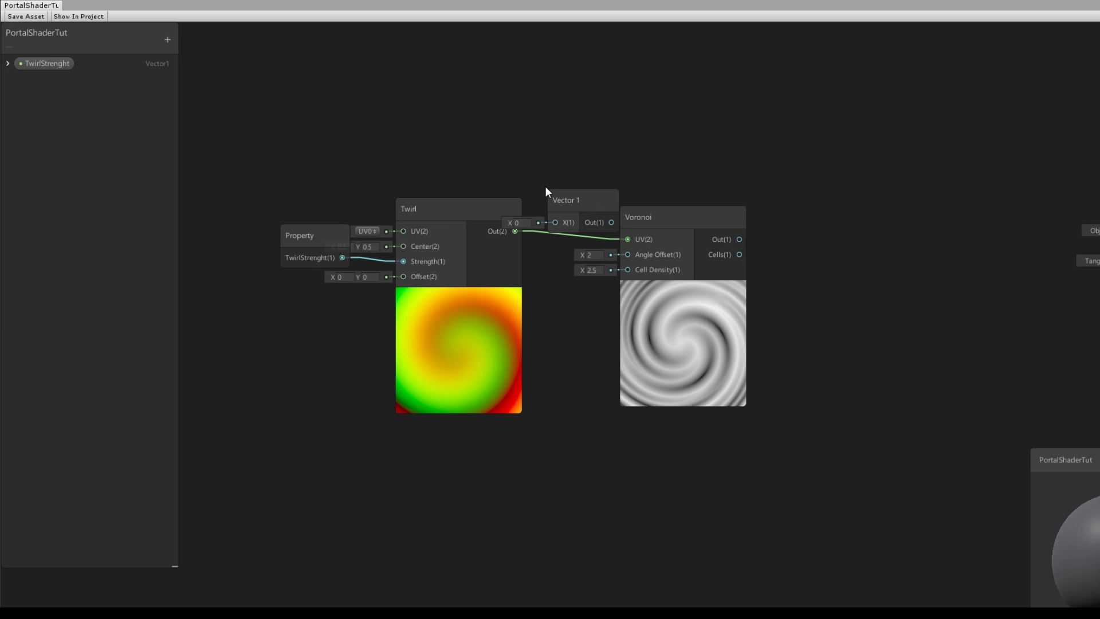
left_click(519, 223)
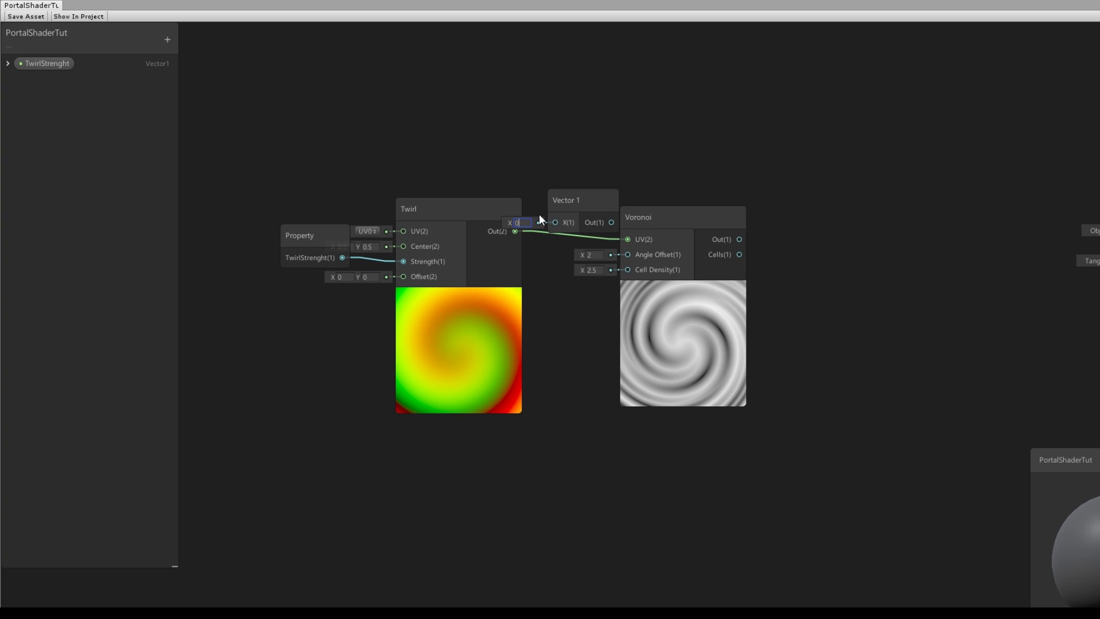
left_click_drag(611, 222, 628, 269)
left_click(576, 207)
left_click_drag(576, 208, 582, 250)
Convert that Vector 1 node into a property named Scale.
right_click(599, 235)
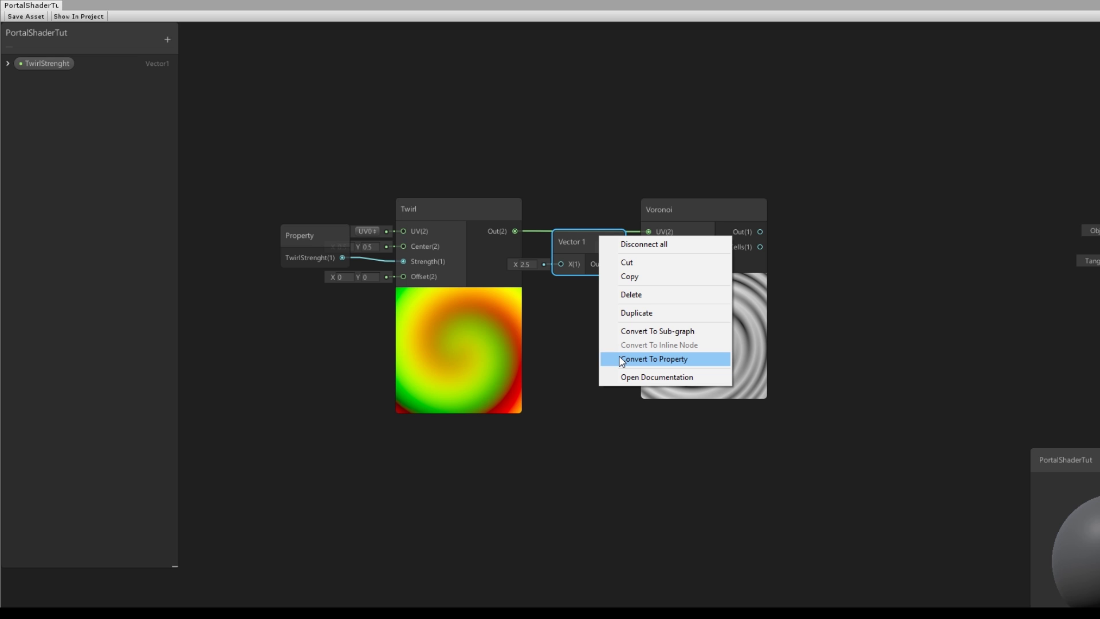
left_click(620, 358)
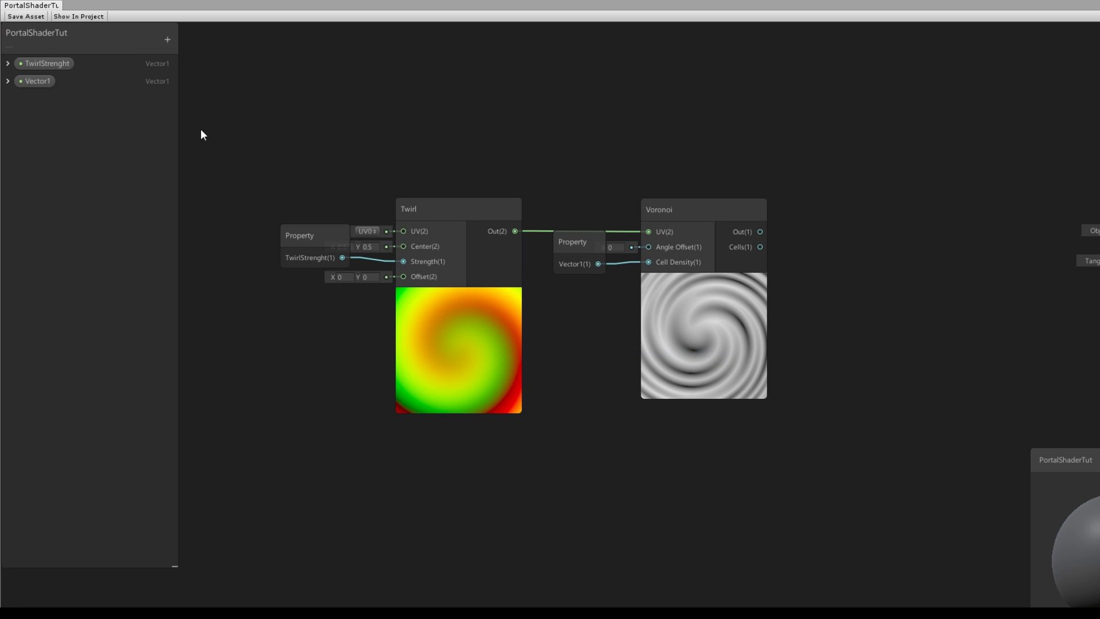
double_click(36, 80)
type("Scale")
key("Return")
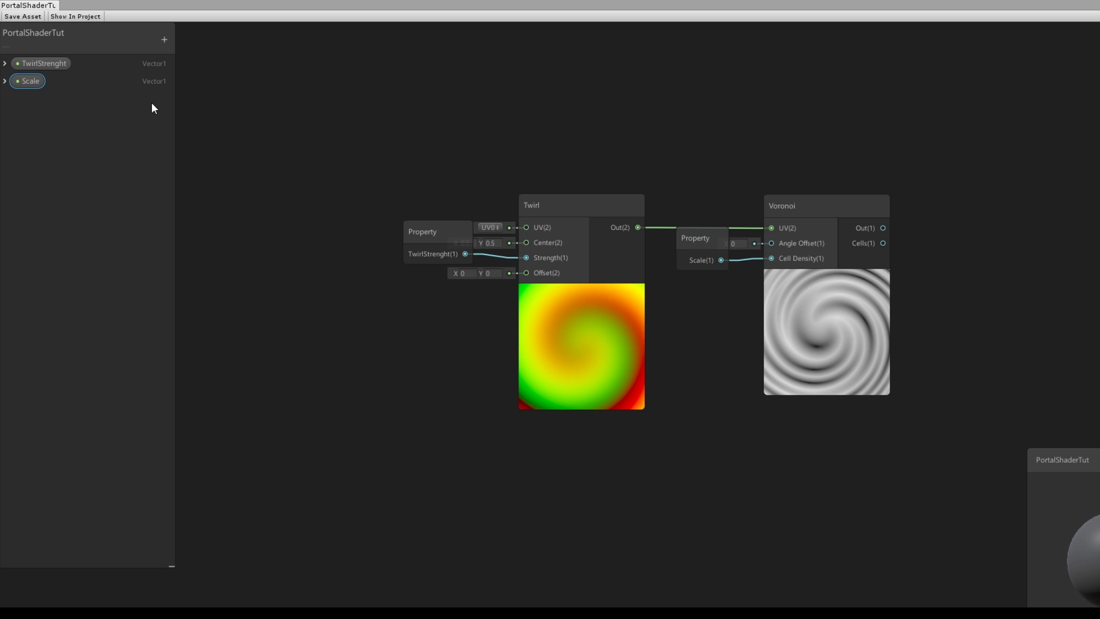
left_click(5, 81)
left_click(5, 81)
middle_click_drag(978, 326, 610, 313)
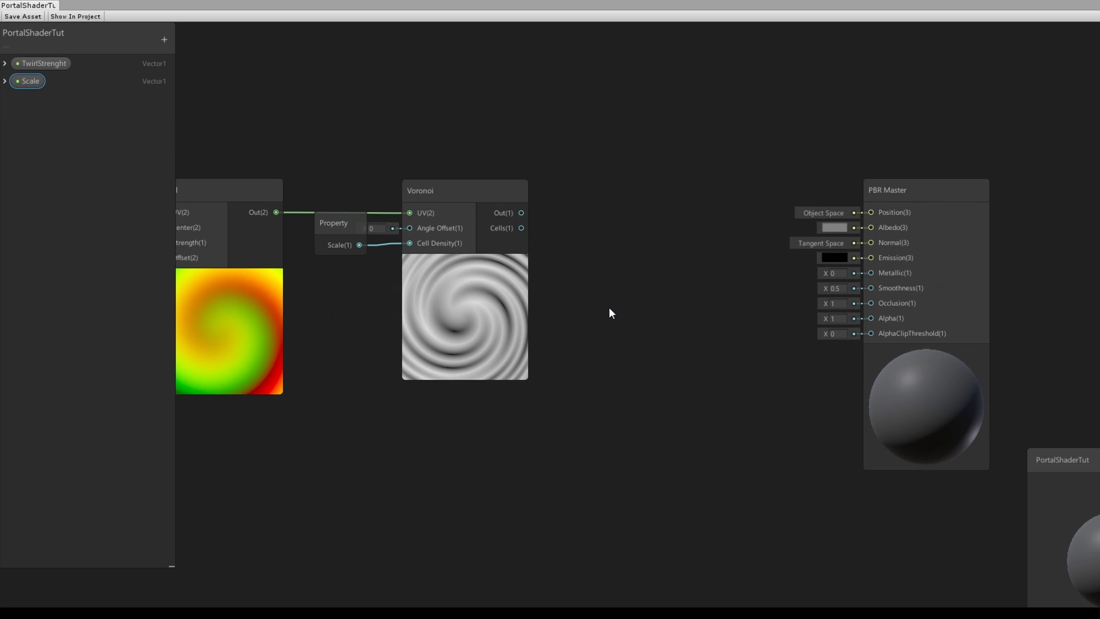
Wire the Voronoi output into PBR Master Emission and preview the swirl on a Quad mesh.
scroll(610, 307, "down", 2)
left_click_drag(541, 239, 808, 270)
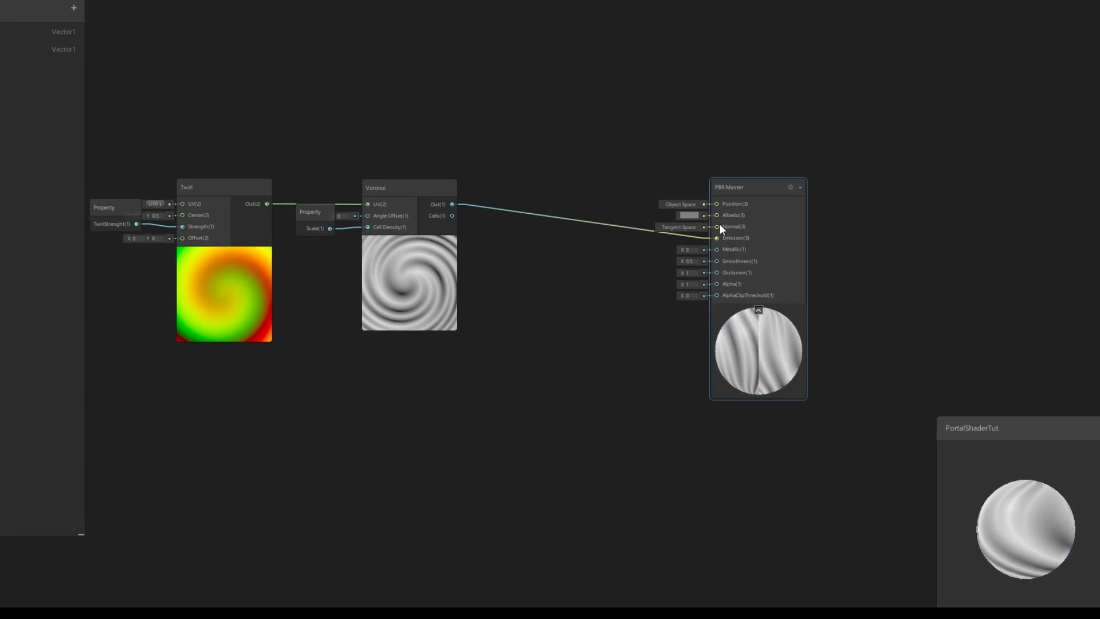
left_click_drag(1001, 511, 980, 512)
right_click(980, 513)
left_click(1023, 576)
left_click_drag(1011, 553, 1049, 539)
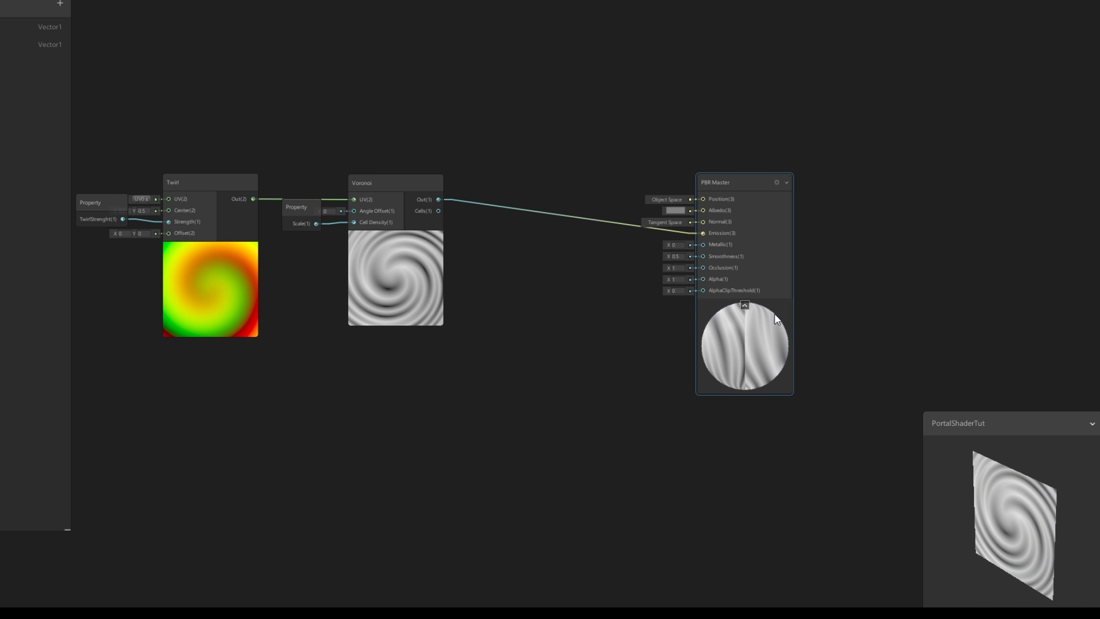
left_click(745, 305)
mouse_move(1023, 498)
left_mouse_down()
mouse_move(998, 486)
mouse_move(1080, 491)
mouse_move(1067, 518)
mouse_move(1031, 517)
mouse_move(1023, 492)
mouse_move(984, 516)
mouse_move(985, 495)
mouse_move(1018, 493)
mouse_move(960, 492)
mouse_move(1037, 497)
left_mouse_up()
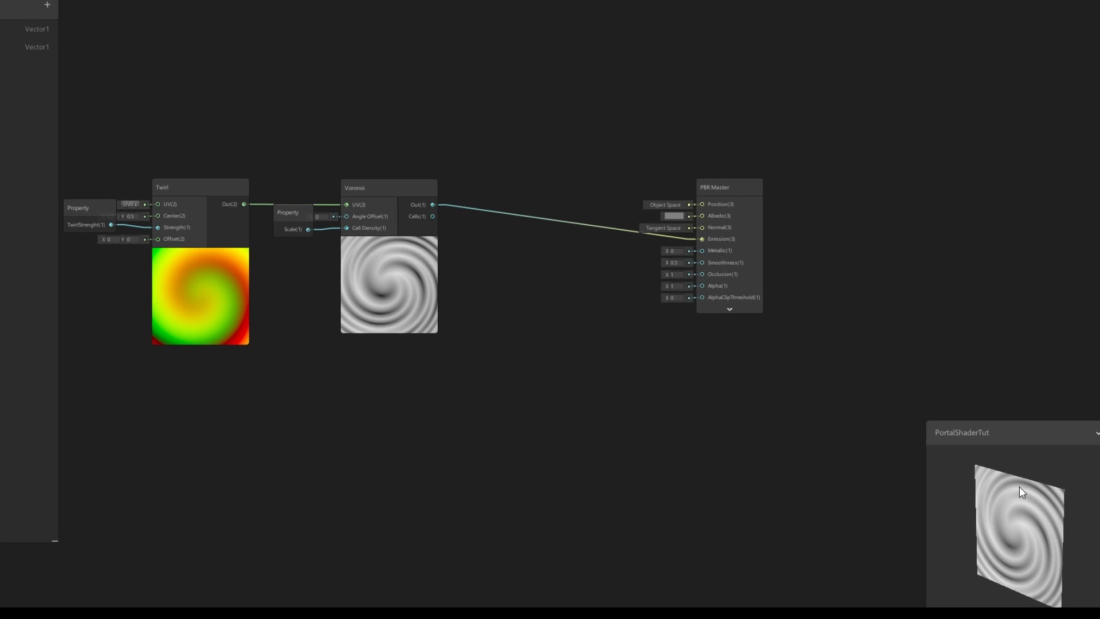
Make the PBR Master Two Sided and connect the Voronoi output to its Alpha input.
left_click(750, 182)
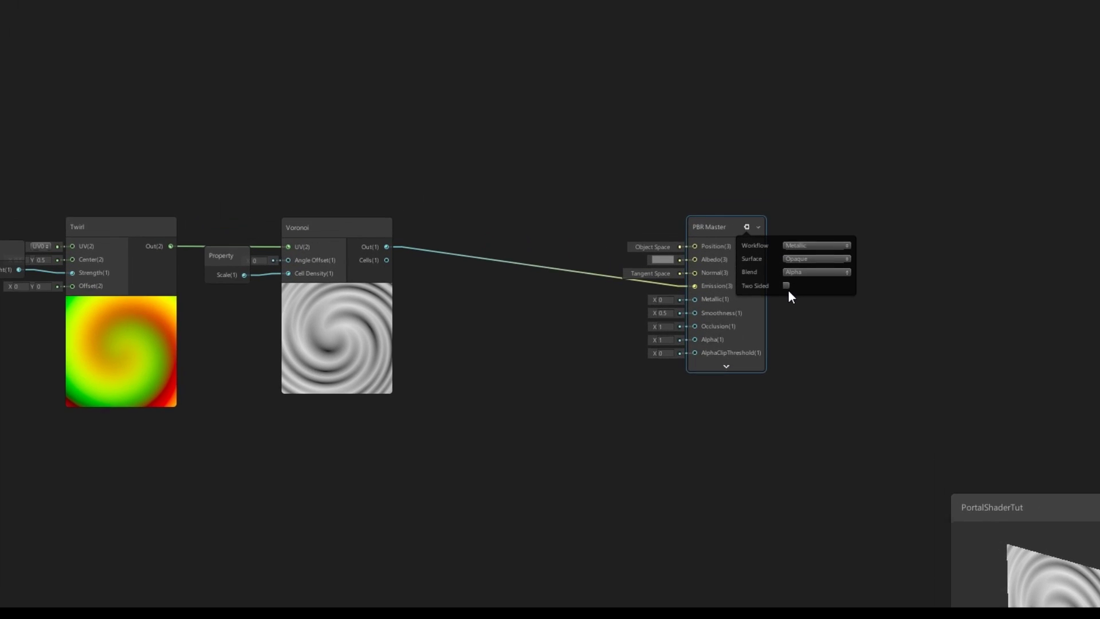
left_click(787, 291)
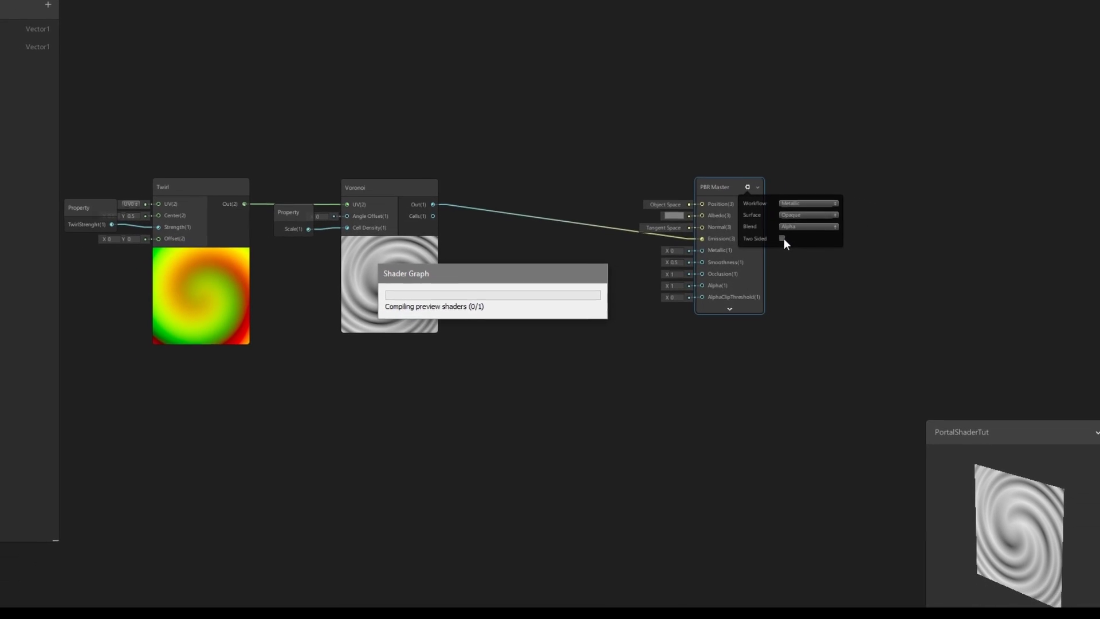
left_click(748, 183)
left_click_drag(953, 514, 1013, 524)
left_click_drag(442, 201, 703, 279)
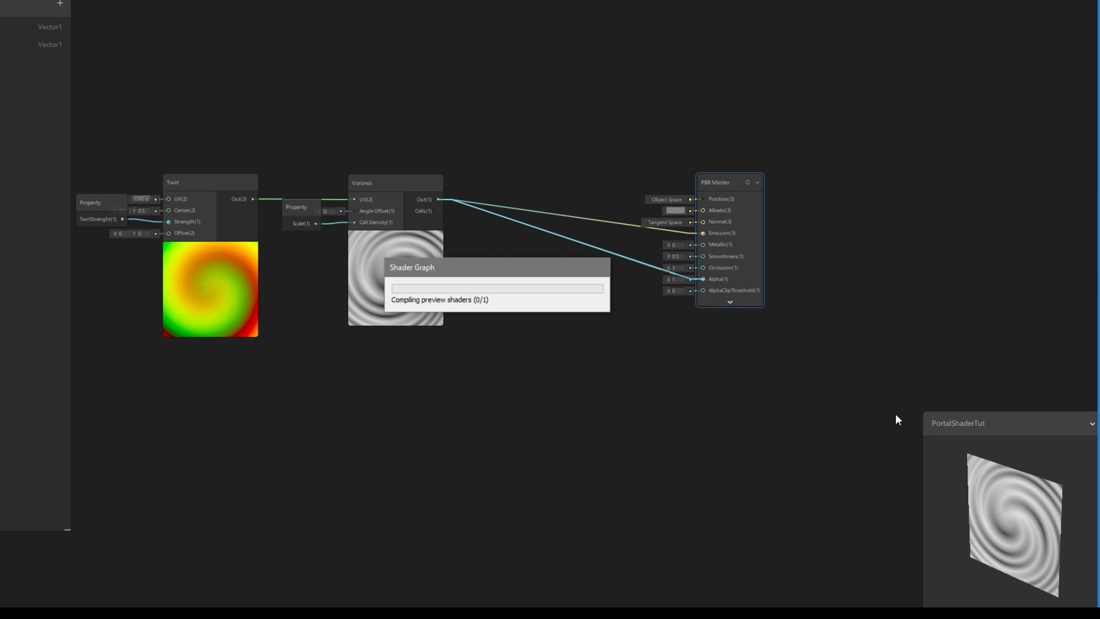
left_click_drag(1039, 455, 973, 459)
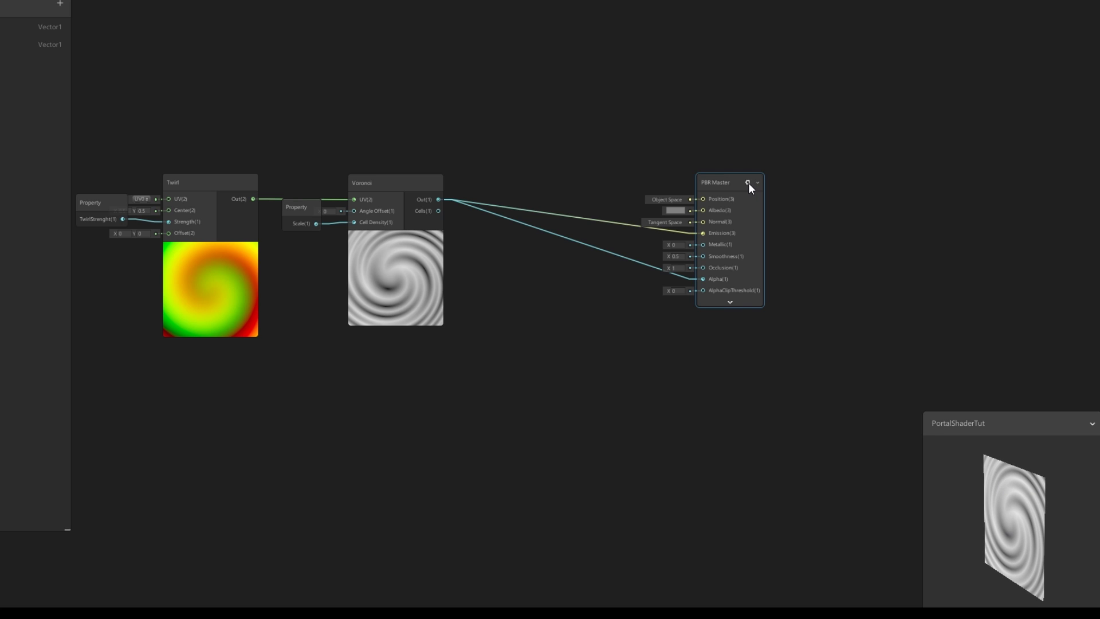
Set the PBR Master Surface type to Transparent.
left_click(747, 182)
left_click(796, 222)
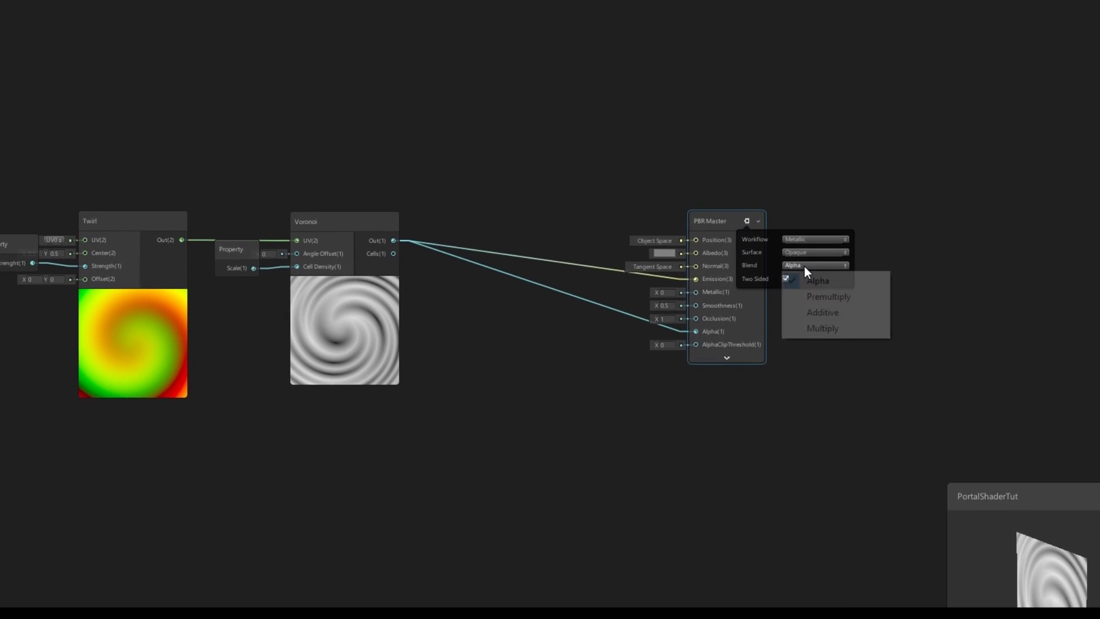
left_click(808, 252)
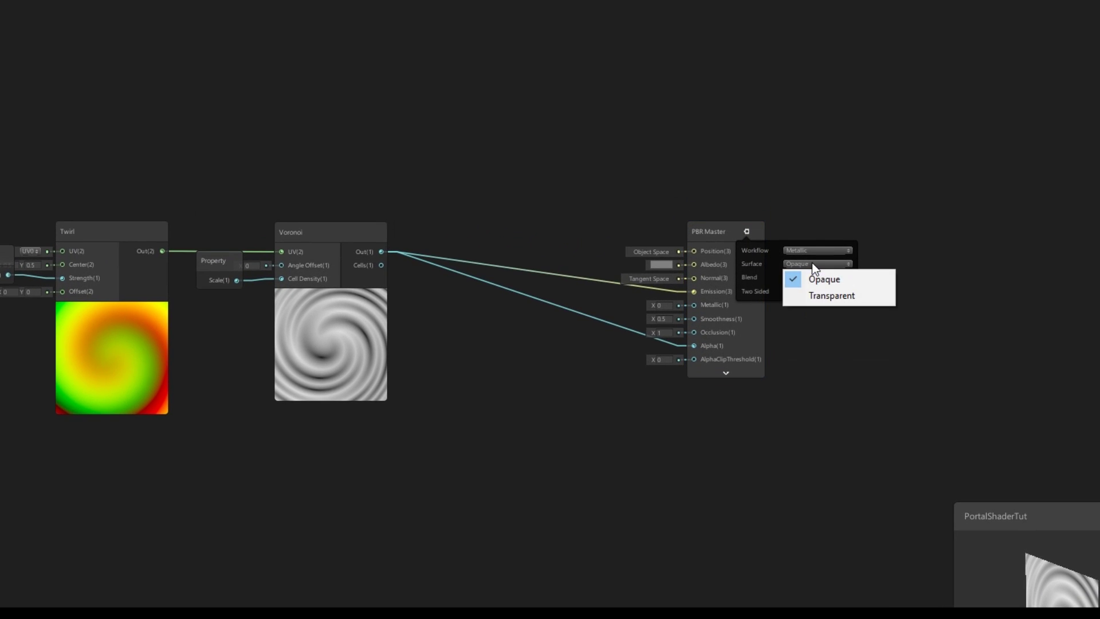
left_click(829, 297)
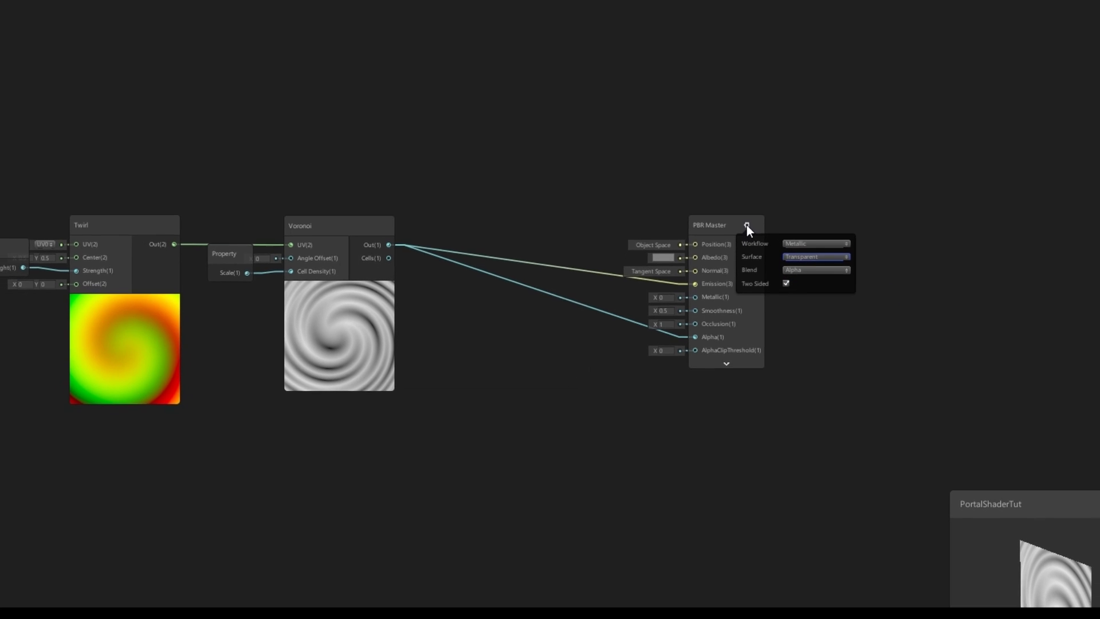
left_click(747, 225)
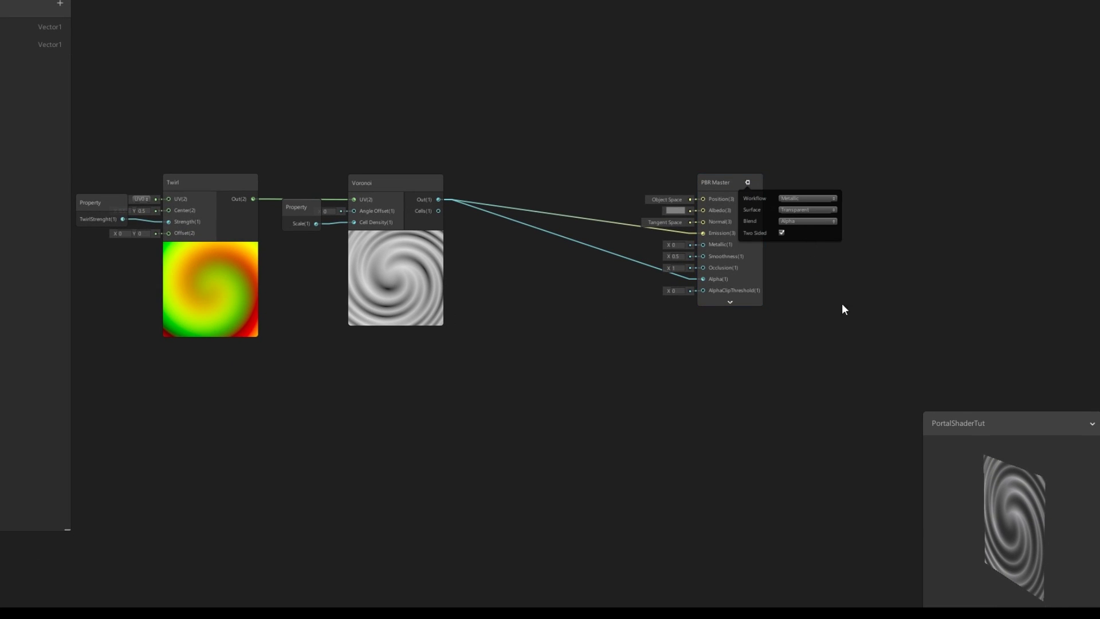
left_click_drag(956, 500, 1034, 481)
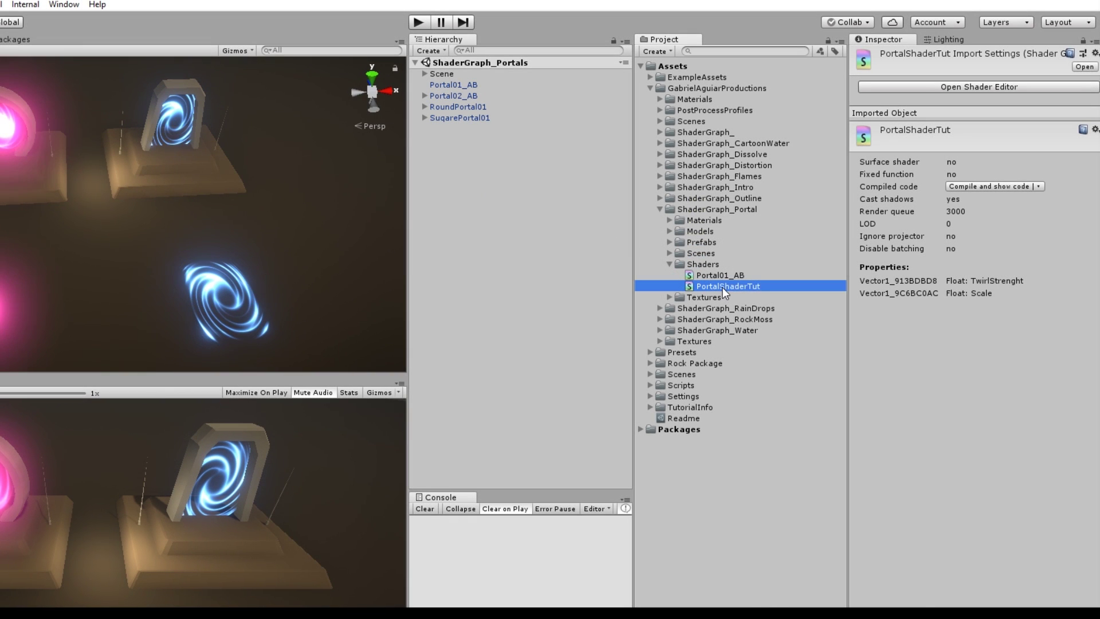
Create a material from the PortalShaderTut shader, keeping its default name.
right_click(721, 287)
mouse_move(768, 295)
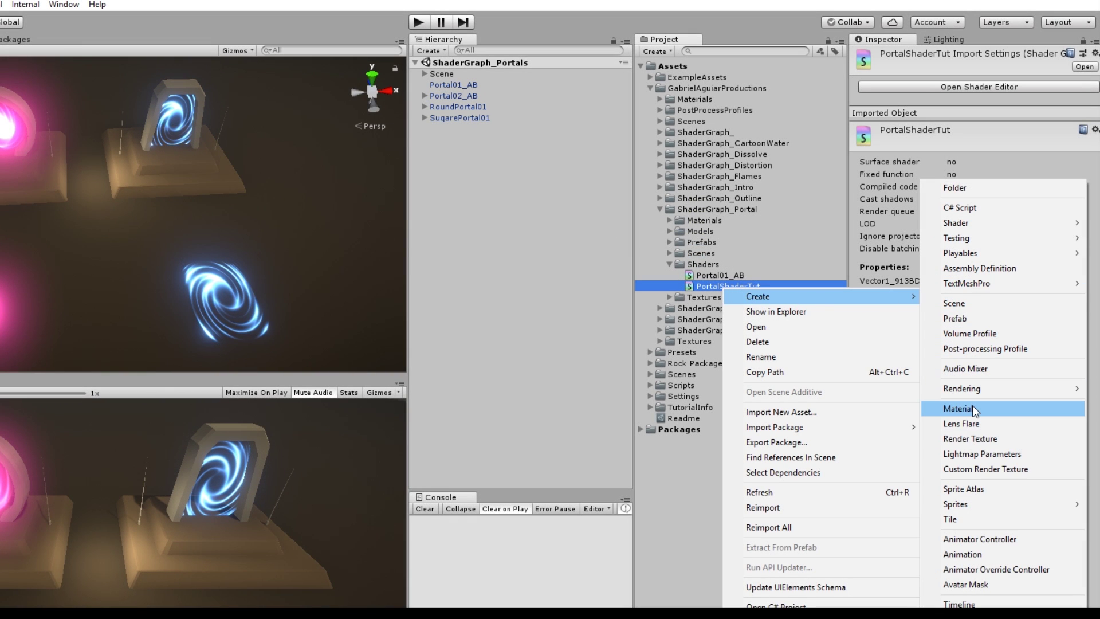
left_click(971, 408)
key("Return")
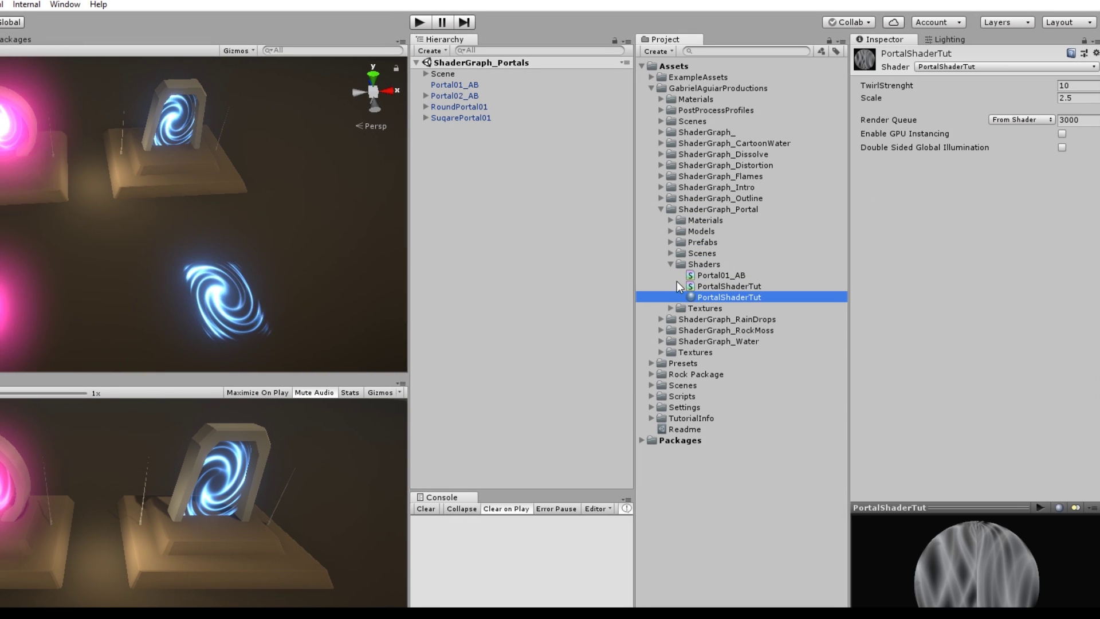
Add a Quad to the scene and apply the PortalShaderTut material to its Element 0 slot.
right_click(434, 143)
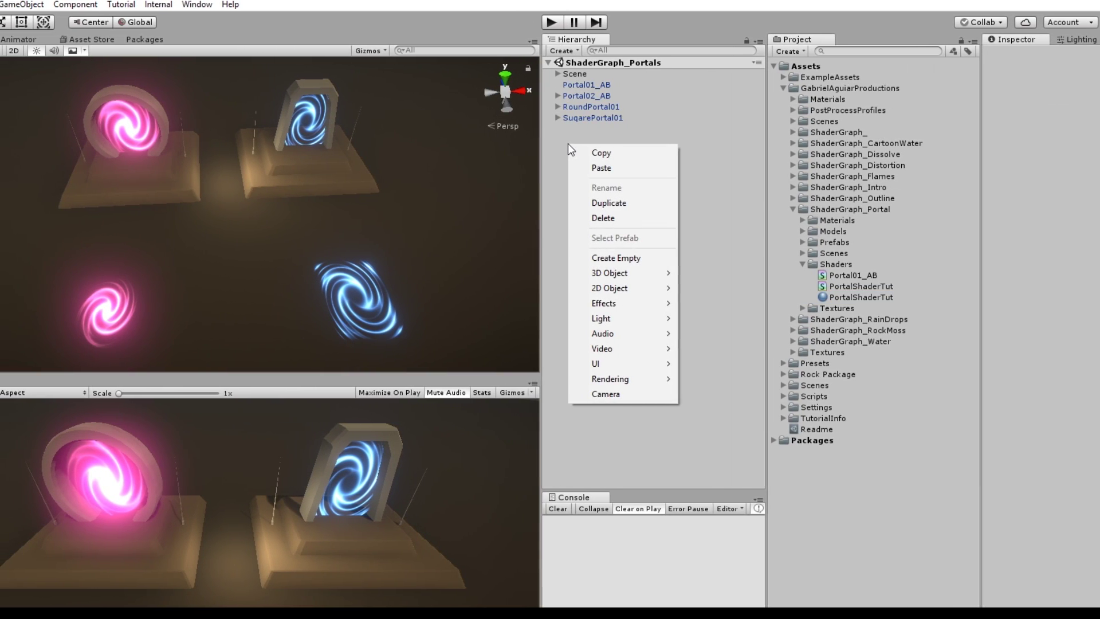
mouse_move(651, 277)
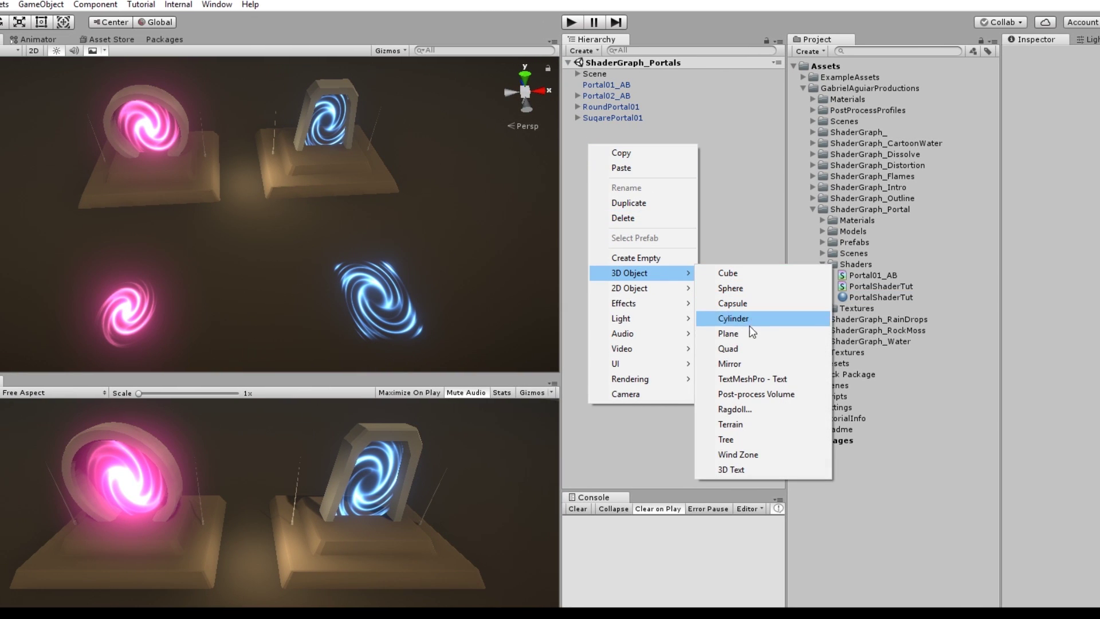
left_click(744, 347)
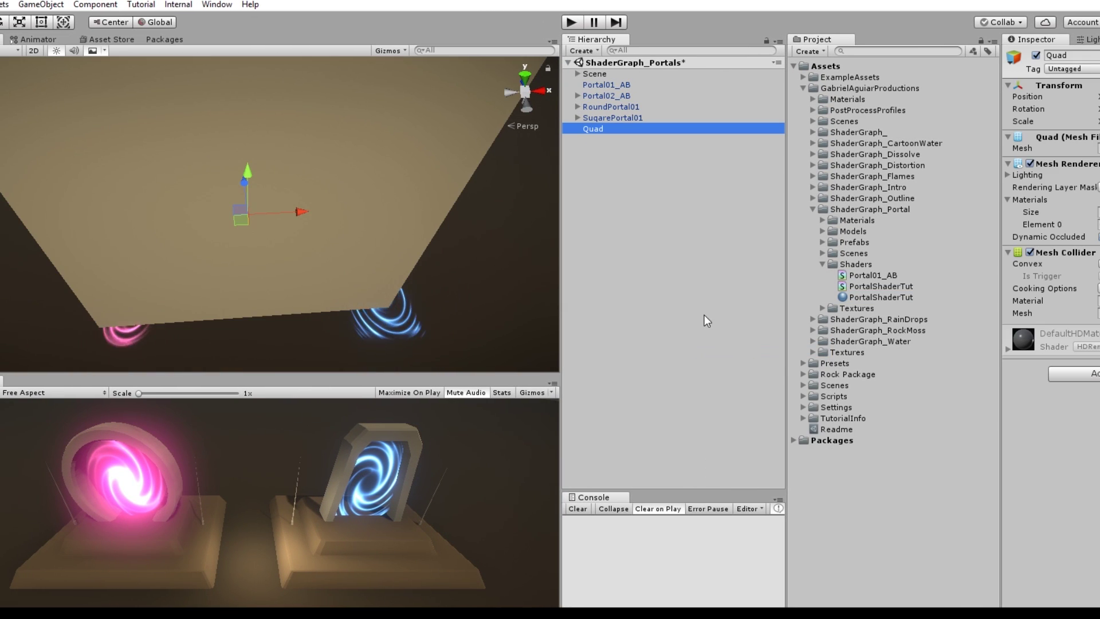
scroll(258, 171, "down", 5)
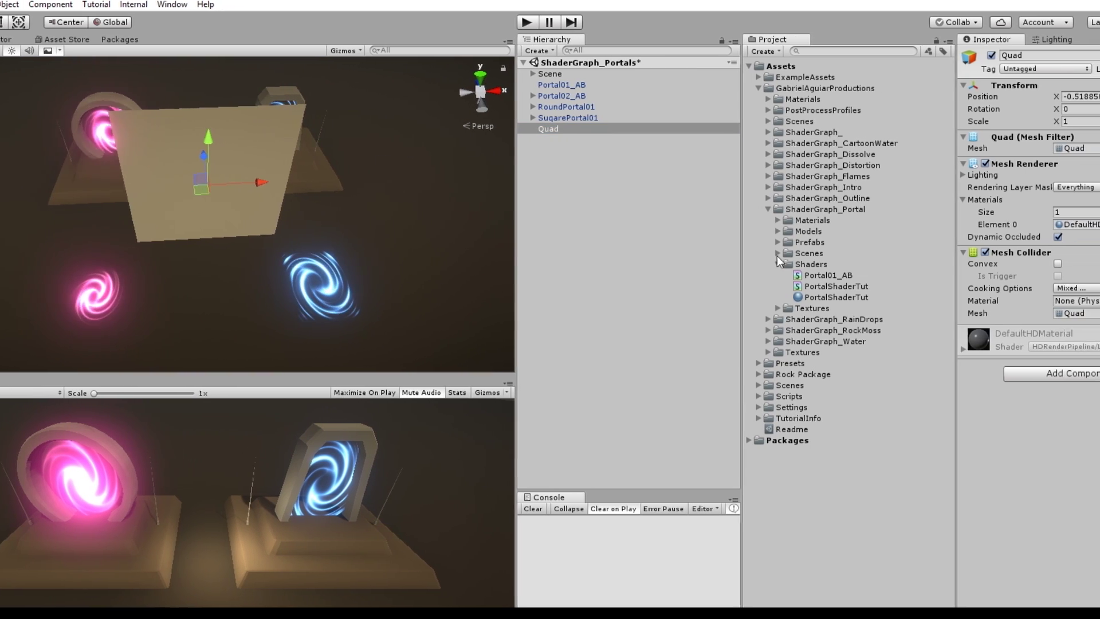
left_click_drag(819, 297, 1095, 225)
left_click_drag(1022, 225, 1022, 225)
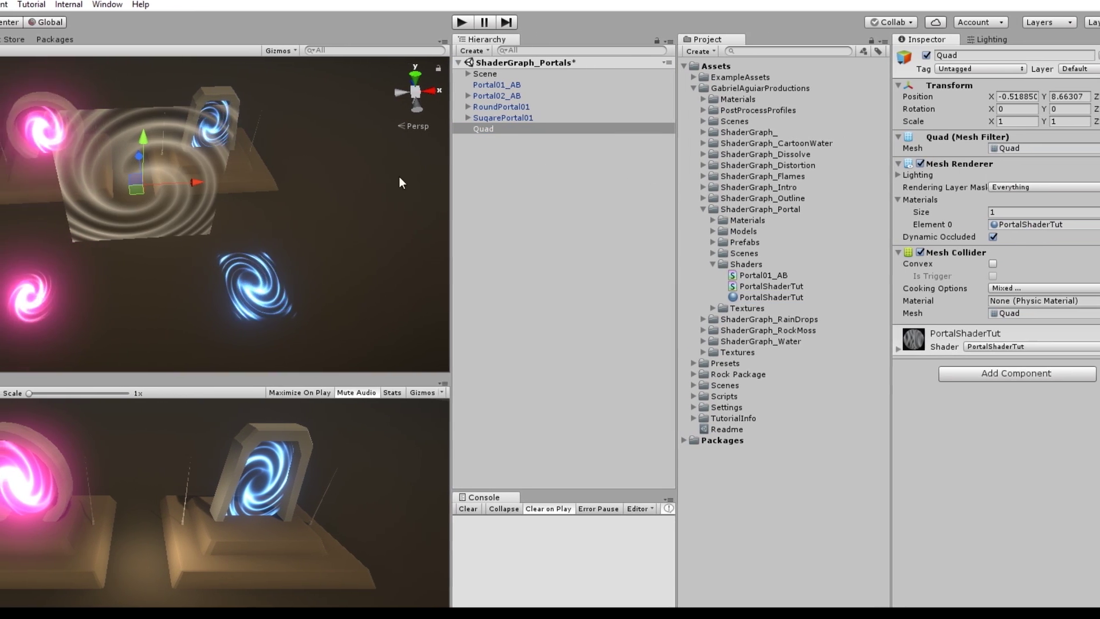
left_click_drag(398, 176, 212, 146, "alt")
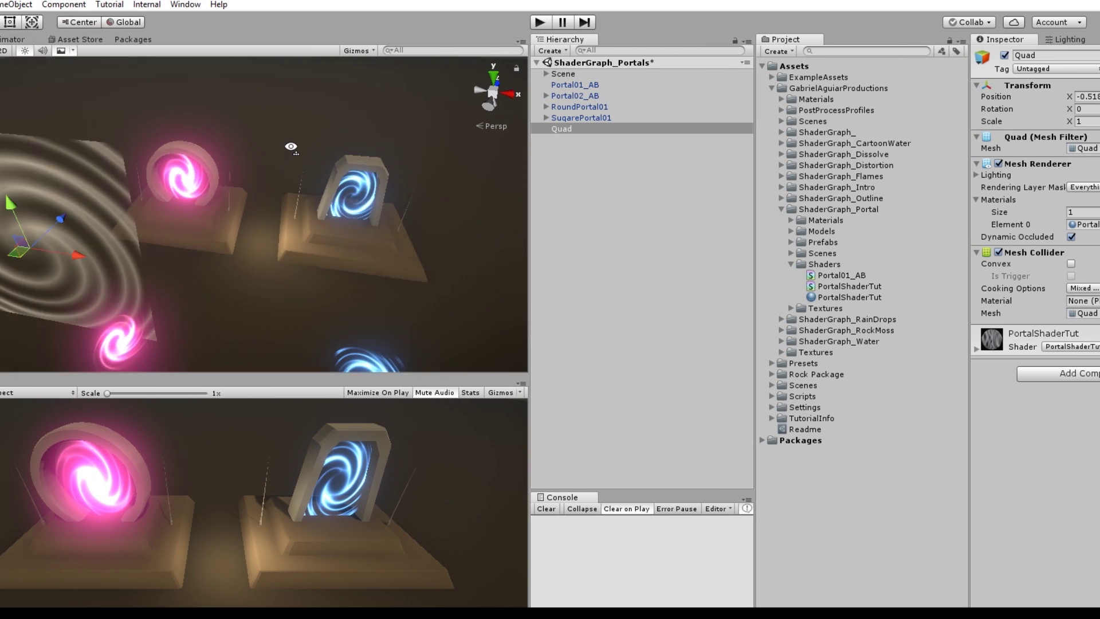
left_click_drag(291, 146, 312, 109, "alt")
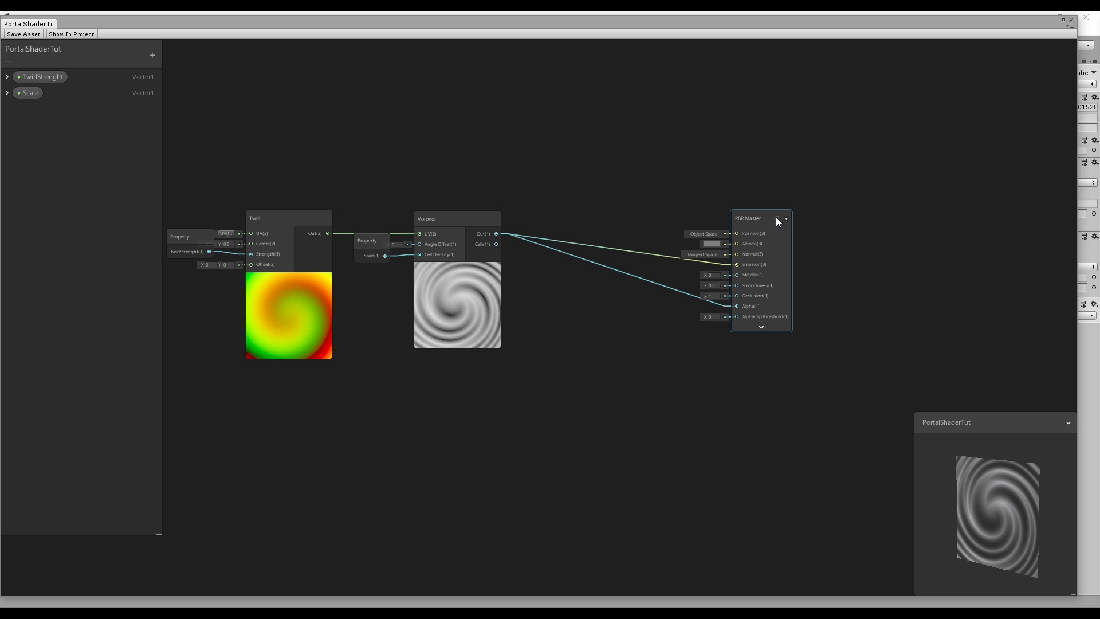
Back in Shader Graph, review the PBR Master Surface type options.
left_click(777, 219)
left_click(820, 243)
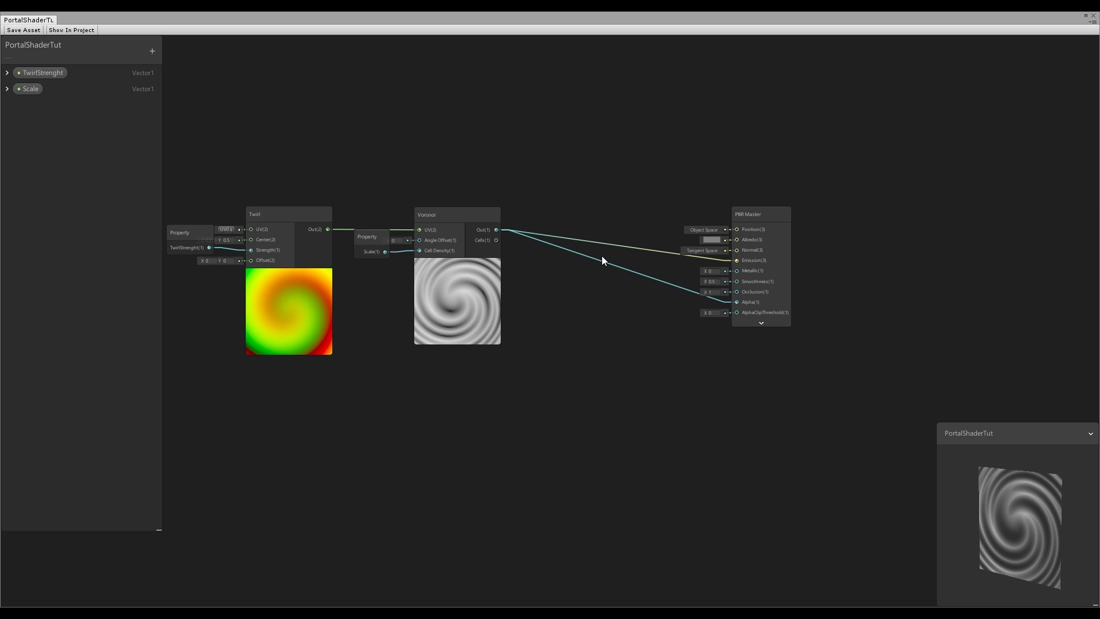
middle_click_drag(600, 256, 910, 273)
Add a Time node to the left of the Twirl node.
left_click(817, 280)
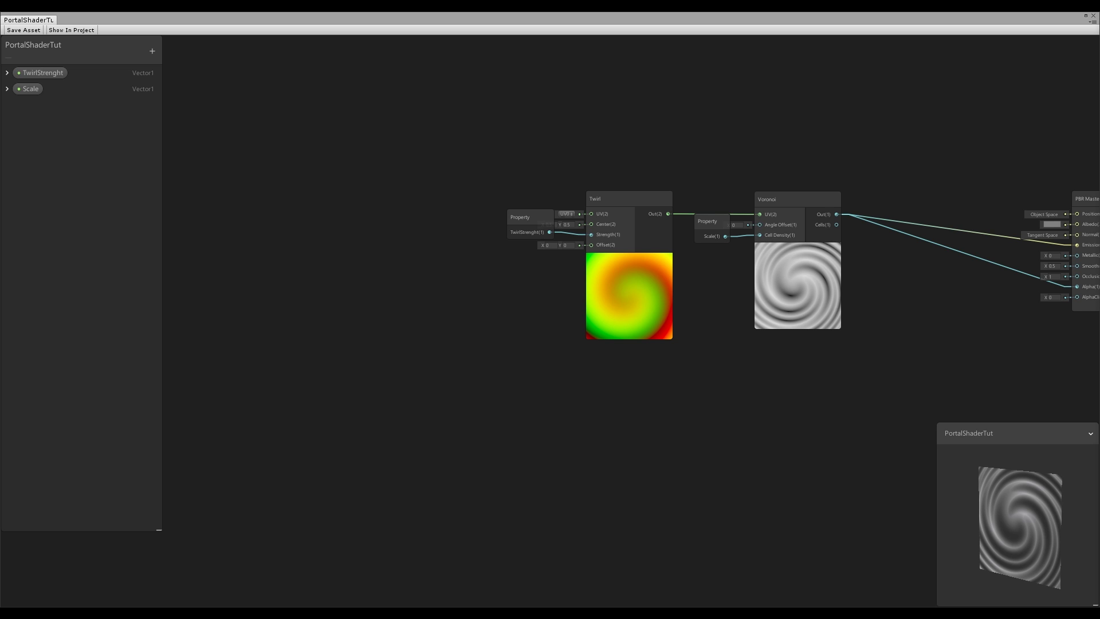
key("space")
type("tim")
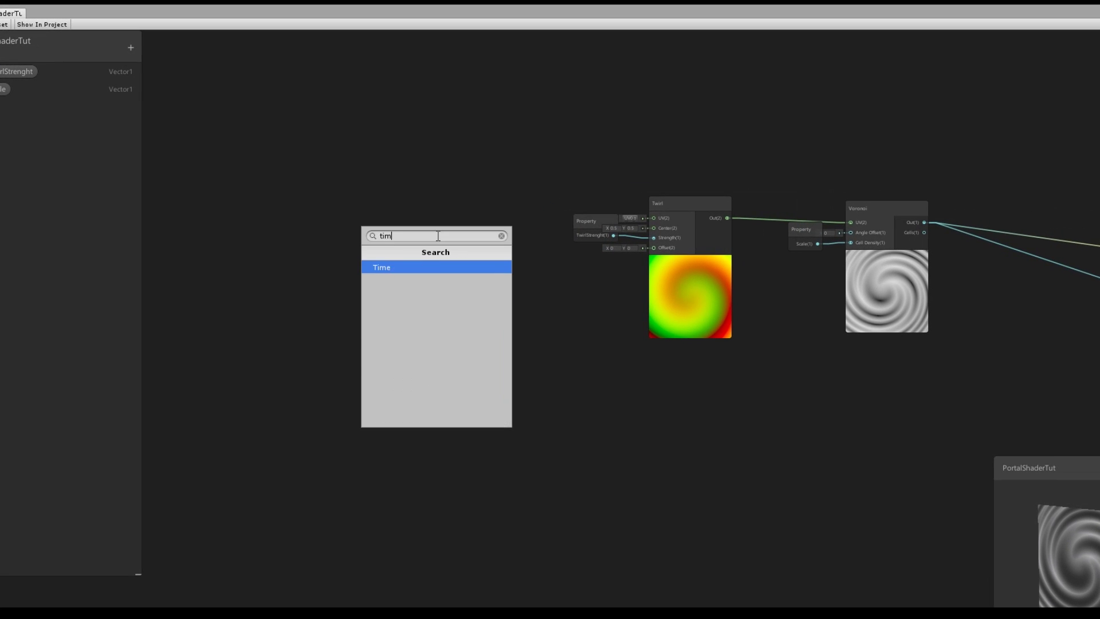
key("Return")
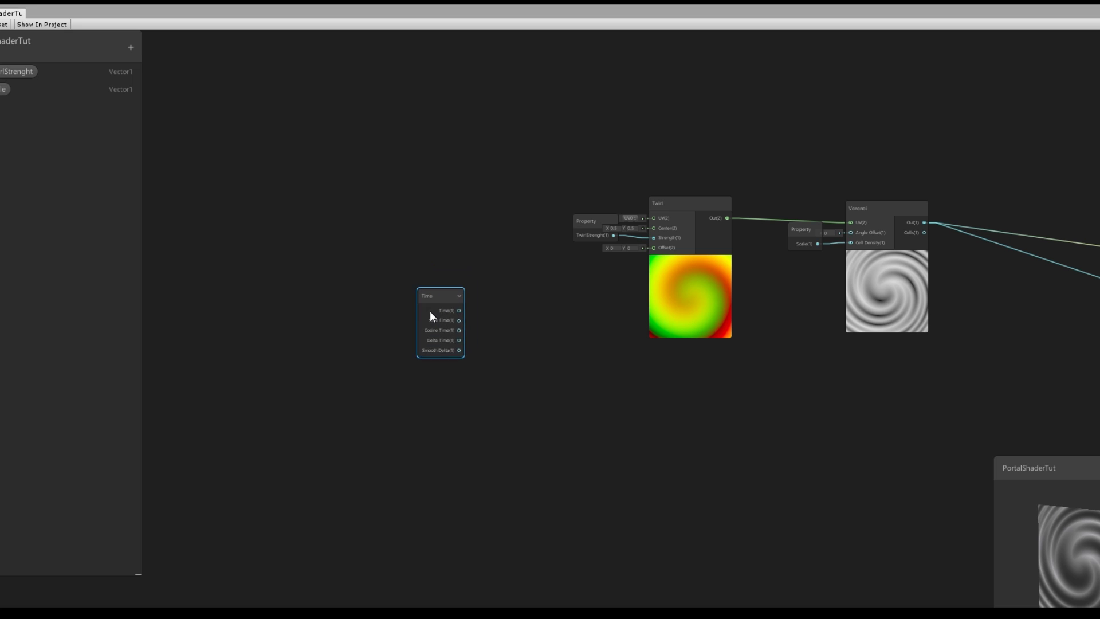
left_click_drag(435, 307, 416, 337)
scroll(417, 333, "up", 2)
left_click(410, 247)
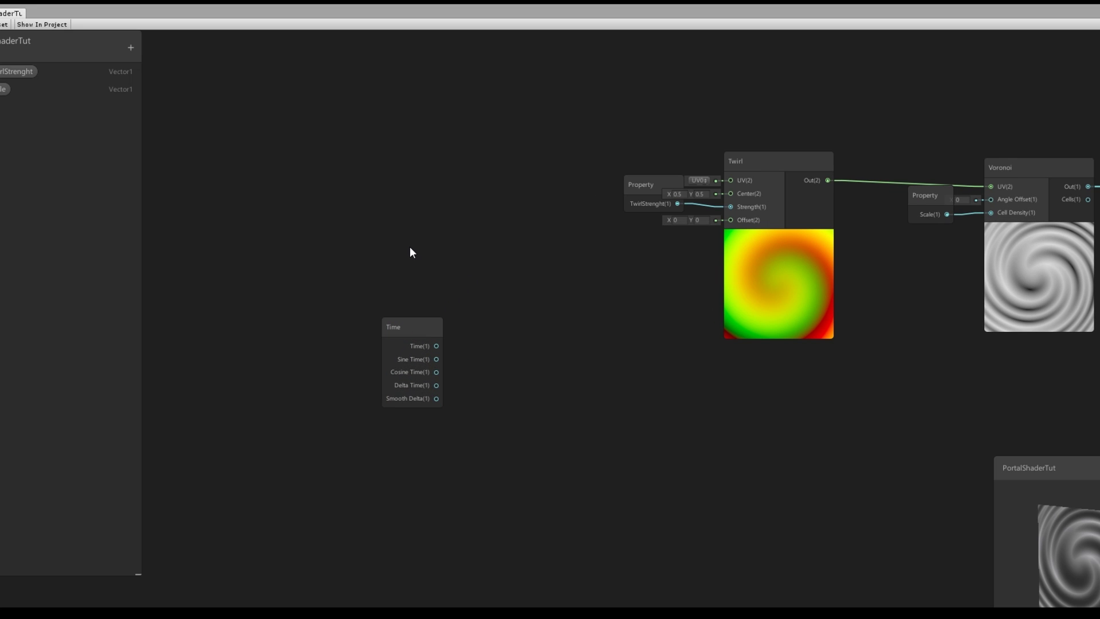
Add a Vector 1 node of 0.5 above the Time node, plus a Multiply node.
key("space")
type("vec")
key("Return")
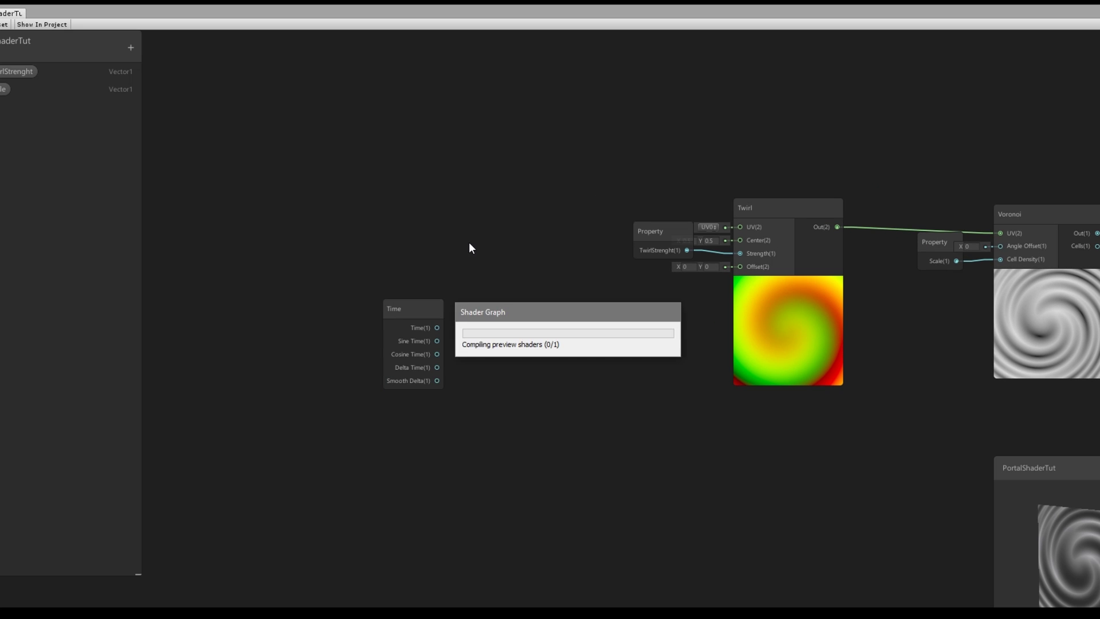
left_click_drag(494, 259, 403, 242)
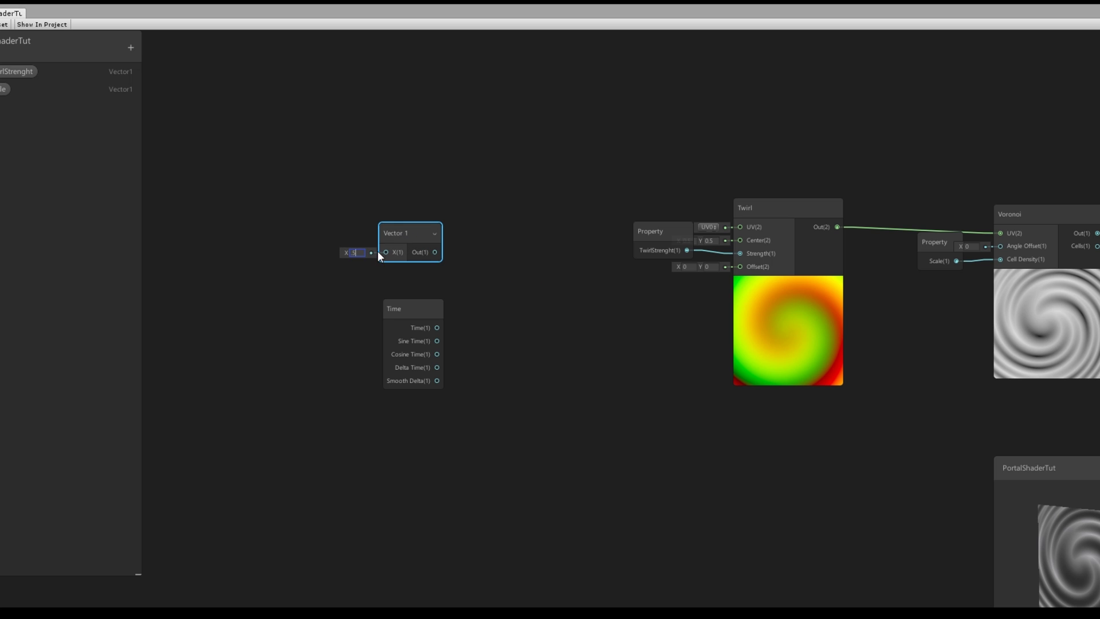
key("space")
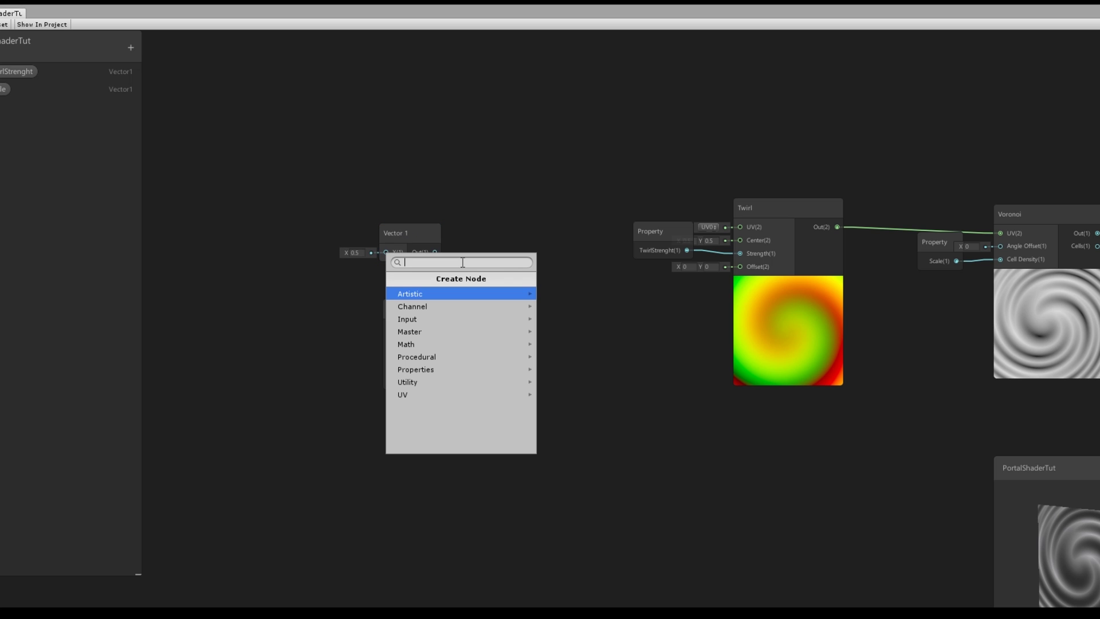
type("mult")
key("Return")
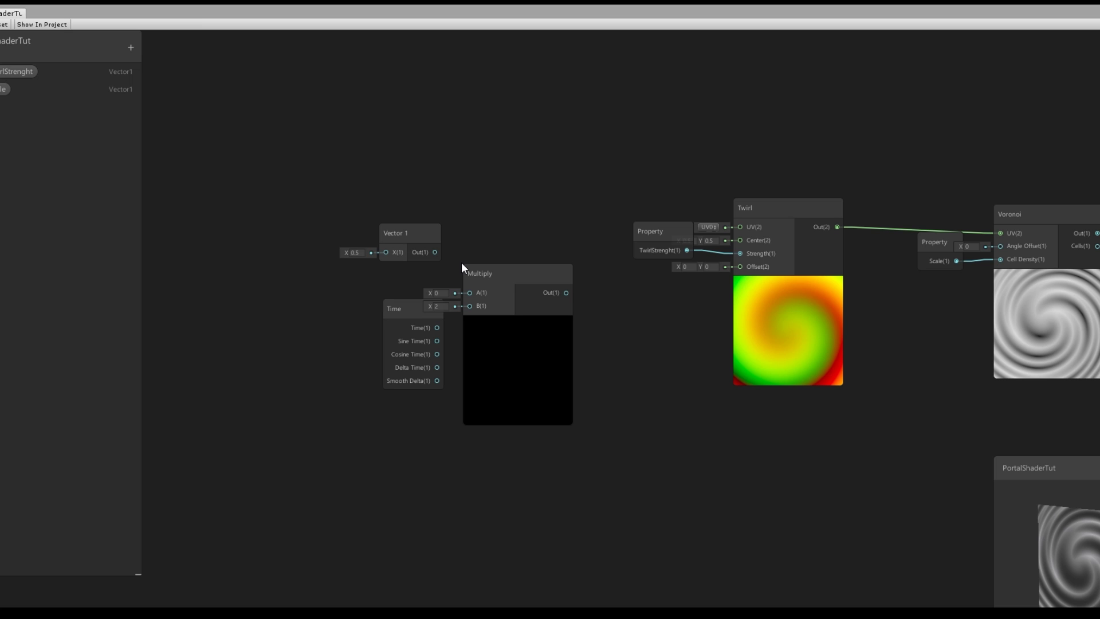
Multiply the 0.5 Vector 1 by Time and feed the result into the Twirl Offset.
left_click_drag(435, 252, 496, 261)
left_click(491, 273)
left_click_drag(437, 327, 493, 292)
left_click_drag(573, 284, 716, 266)
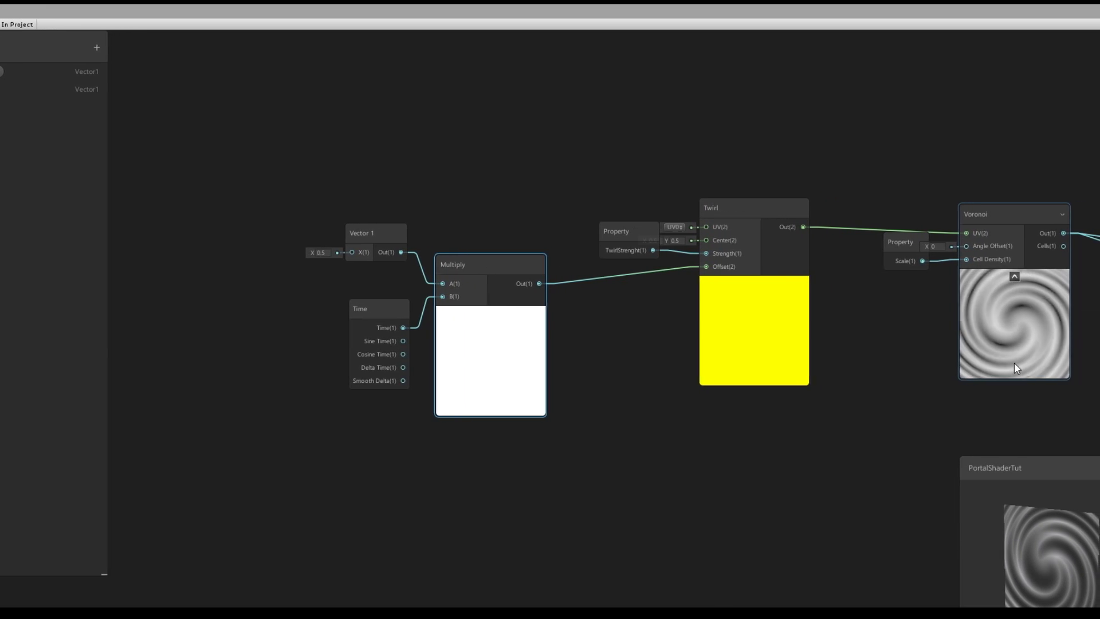
left_click_drag(534, 164, 370, 361)
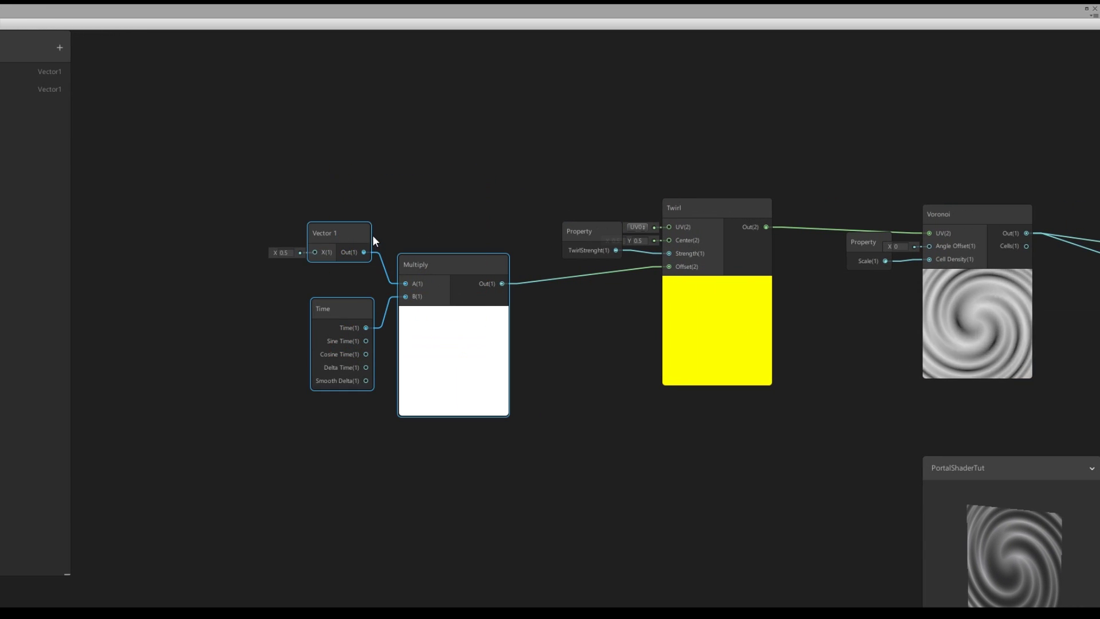
mouse_move(369, 229)
left_mouse_down()
mouse_move(379, 183)
mouse_move(363, 212)
left_mouse_up()
left_click(504, 171)
Convert the 0.5 Vector 1 node into an exposed property named Speed.
left_click(377, 205)
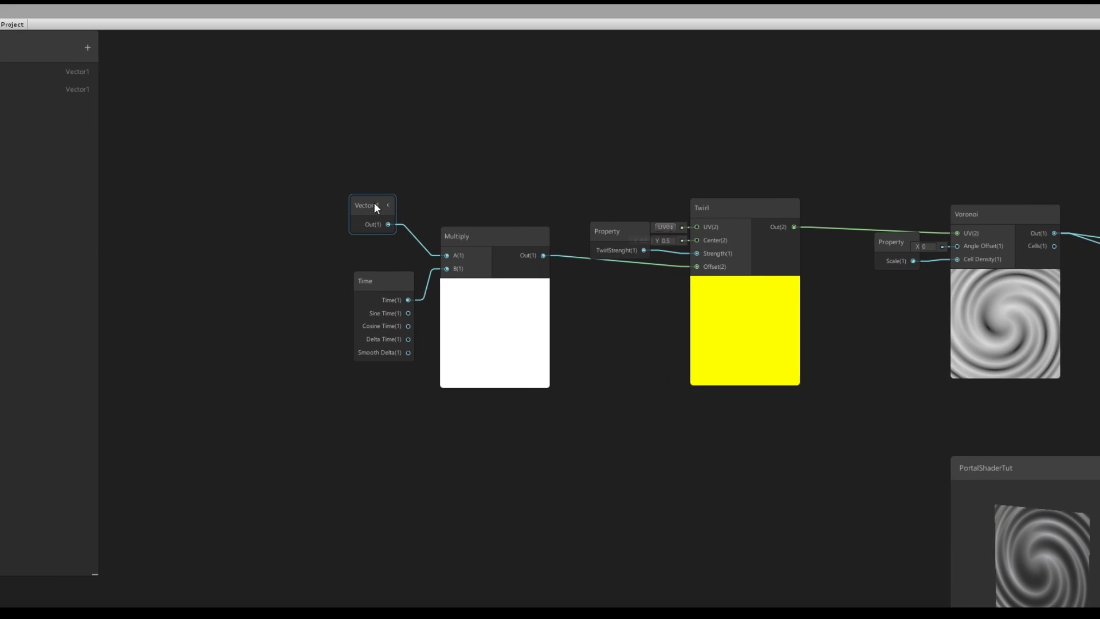
left_click(387, 205)
right_click(387, 205)
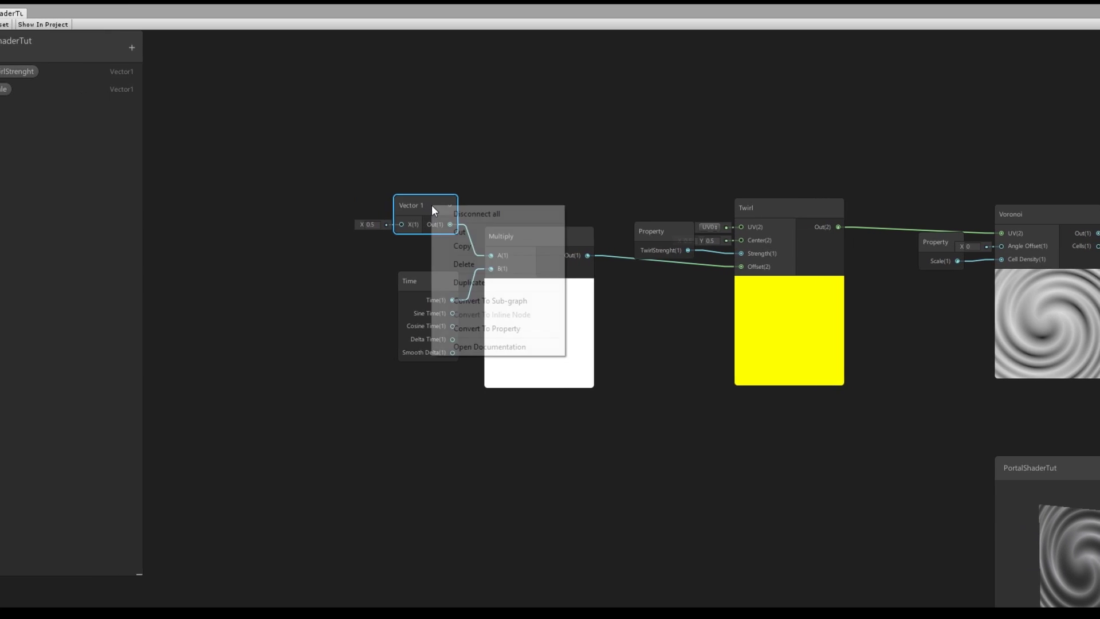
left_click(469, 329)
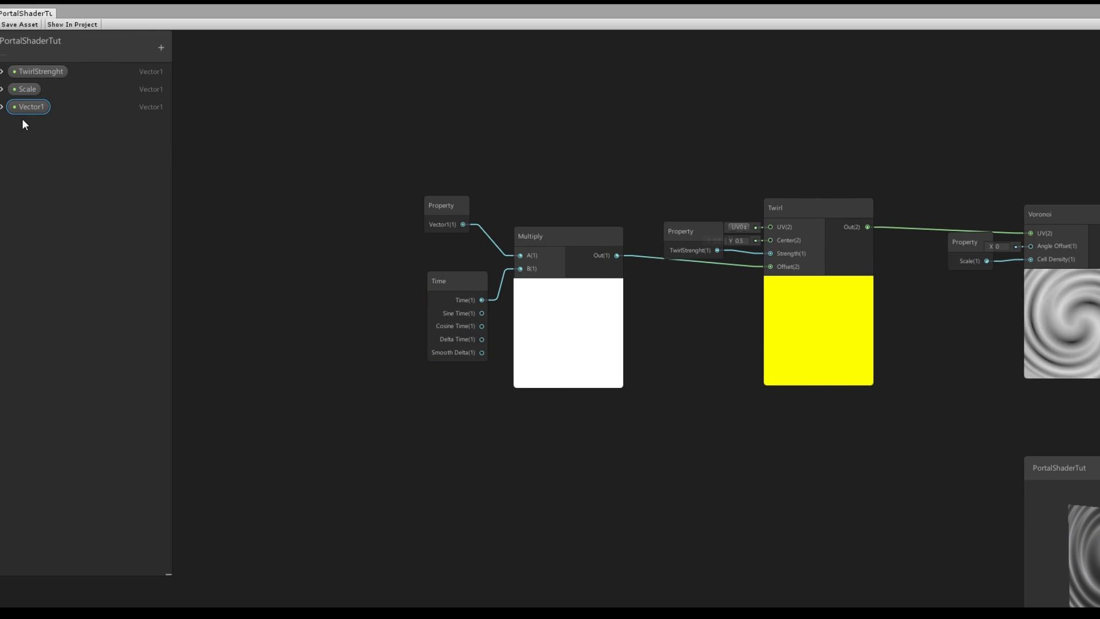
double_click(26, 106)
type("Speed")
key("Return")
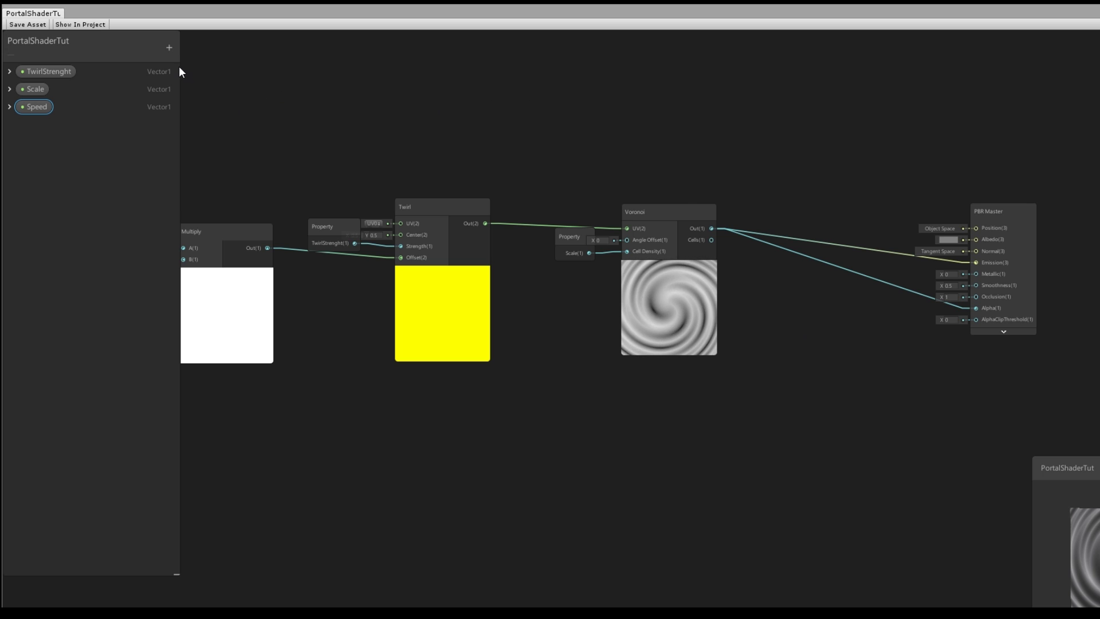
Add a Texture2D property named Mask and move it to the top of the blackboard.
left_click(167, 48)
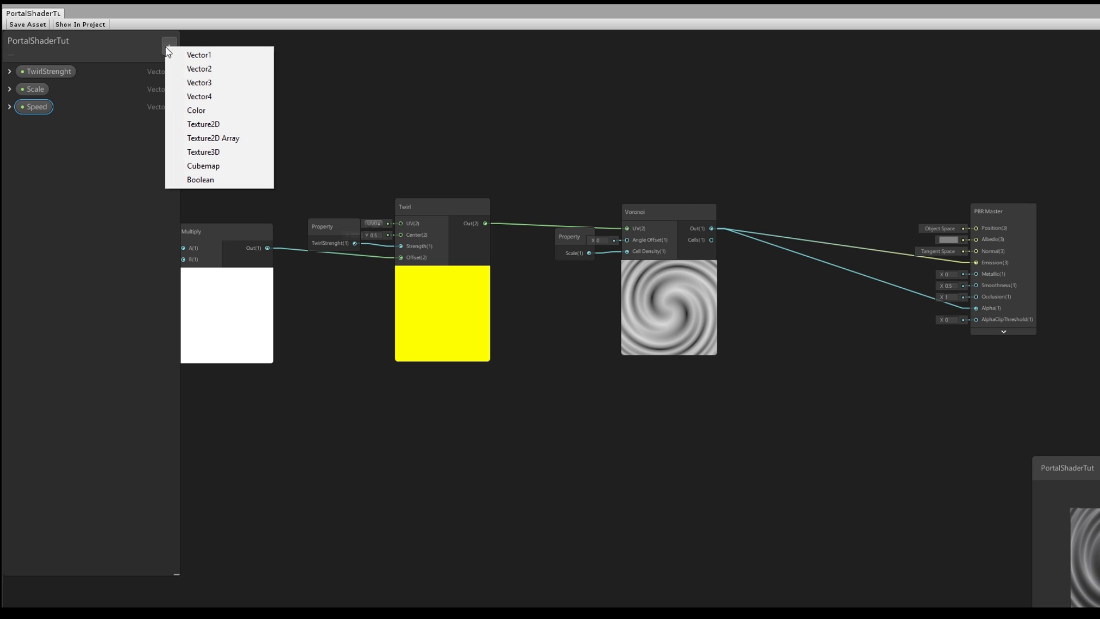
left_click(221, 128)
type("Mask")
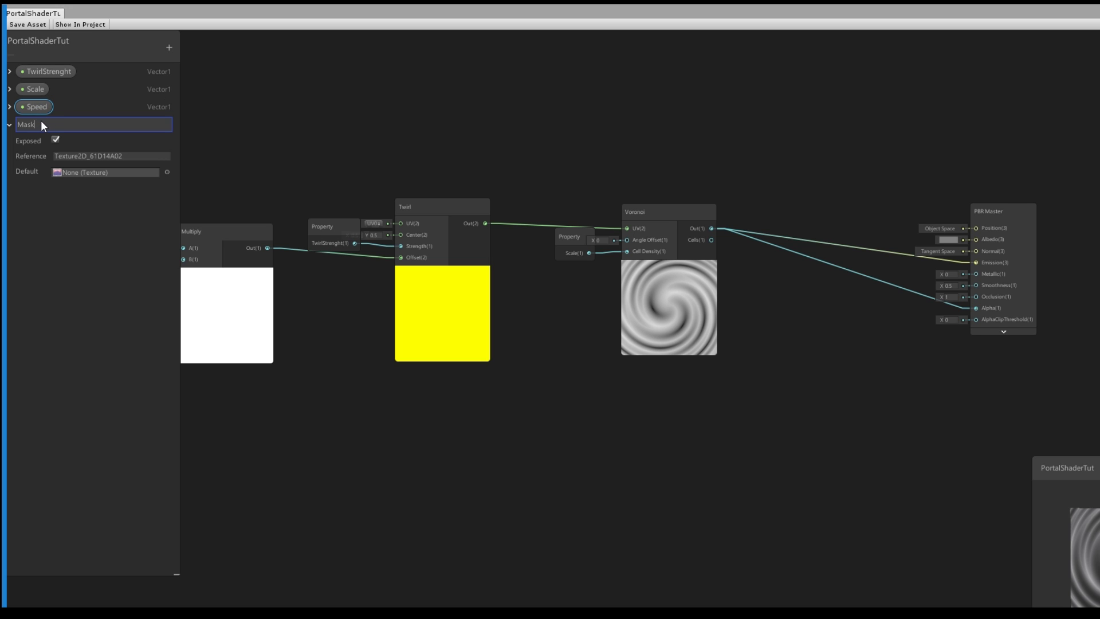
key("Return")
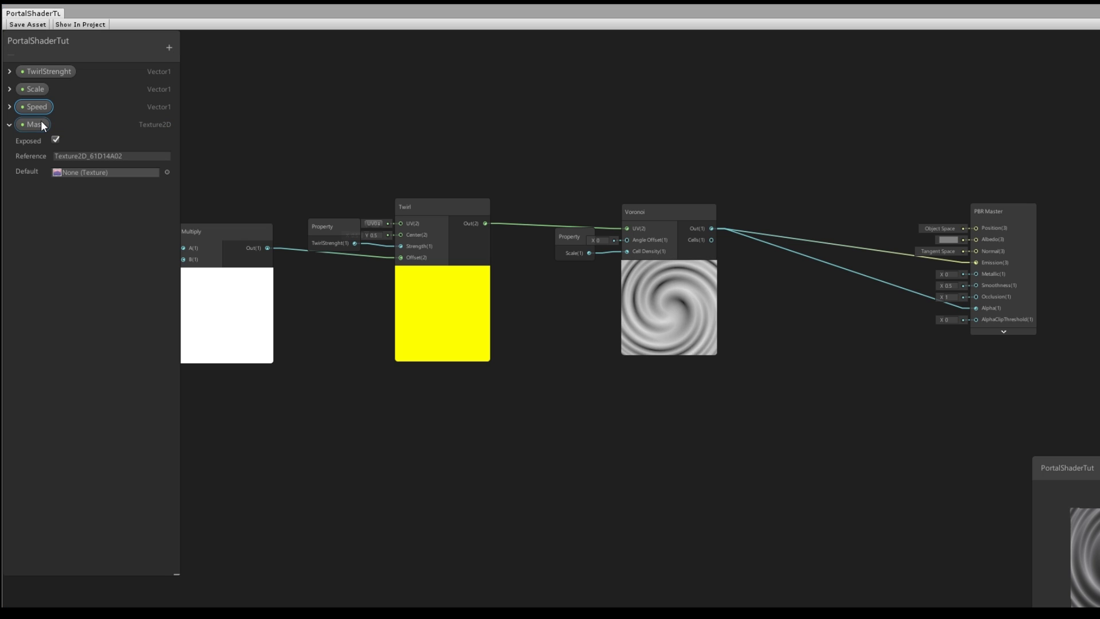
left_click_drag(37, 123, 41, 72)
key("space")
Add a Sample Texture 2D node and place it above the Voronoi node.
type("2d")
left_click(583, 127)
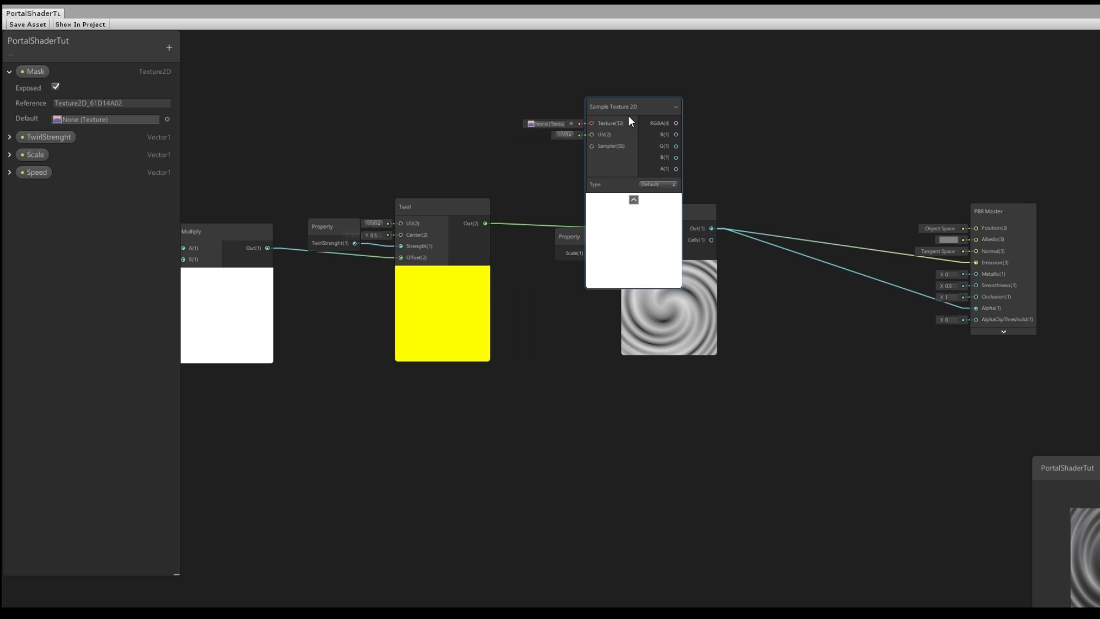
left_click_drag(626, 119, 772, 74)
middle_click_drag(780, 174, 613, 218)
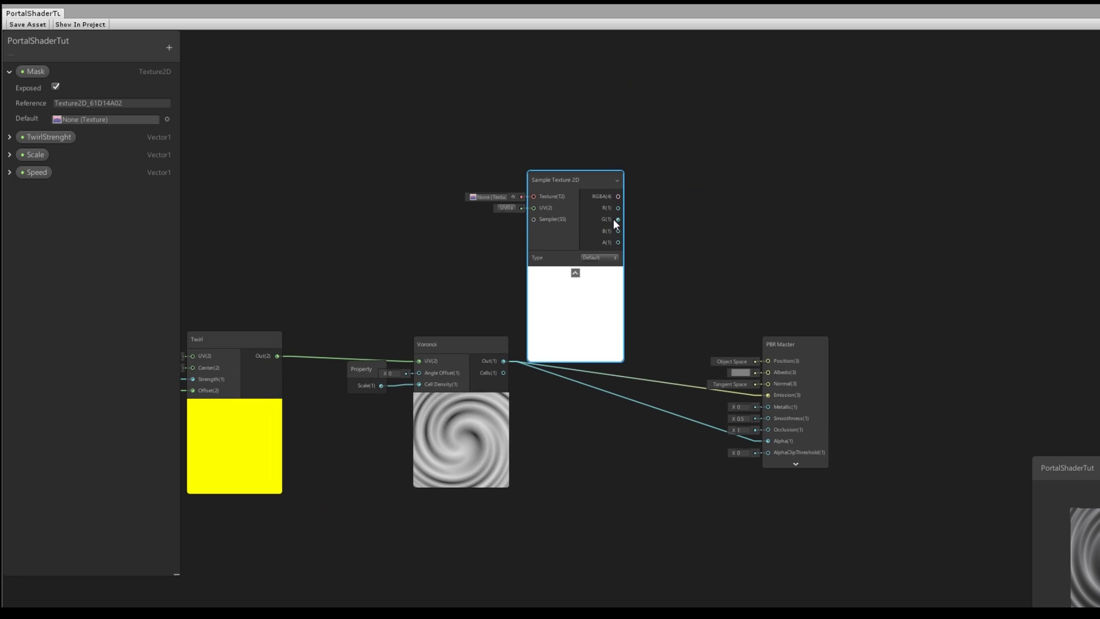
left_click_drag(587, 182, 476, 125)
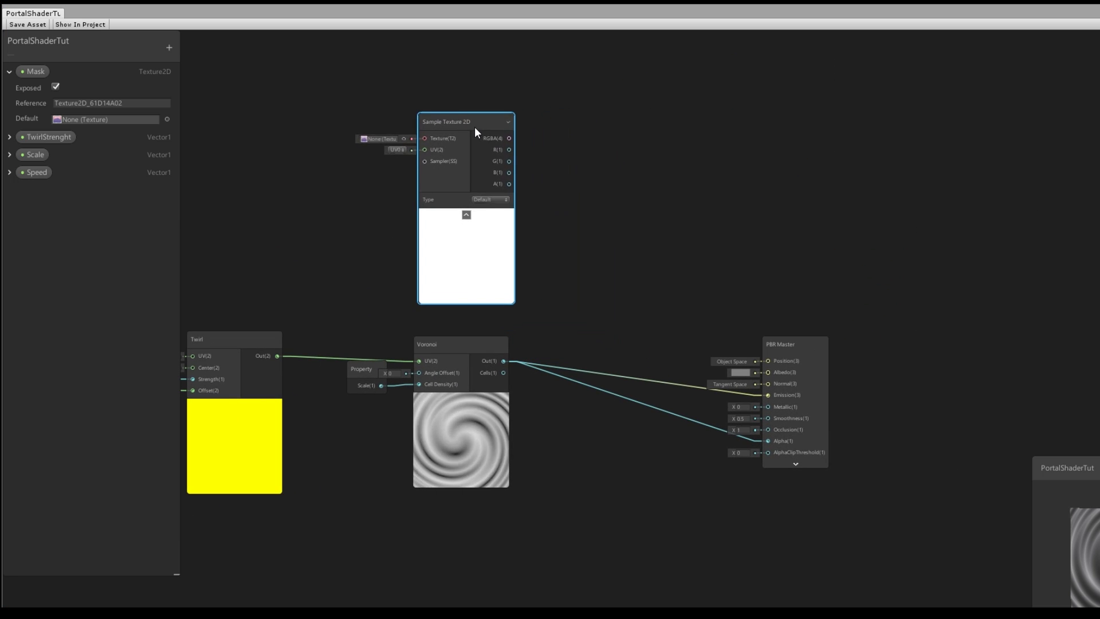
left_click(518, 128)
Wire the Mask property into its Texture input and set Mask's default to Default-Particle.
left_click(39, 68)
left_click_drag(228, 121, 409, 151)
left_click_drag(335, 131, 376, 122)
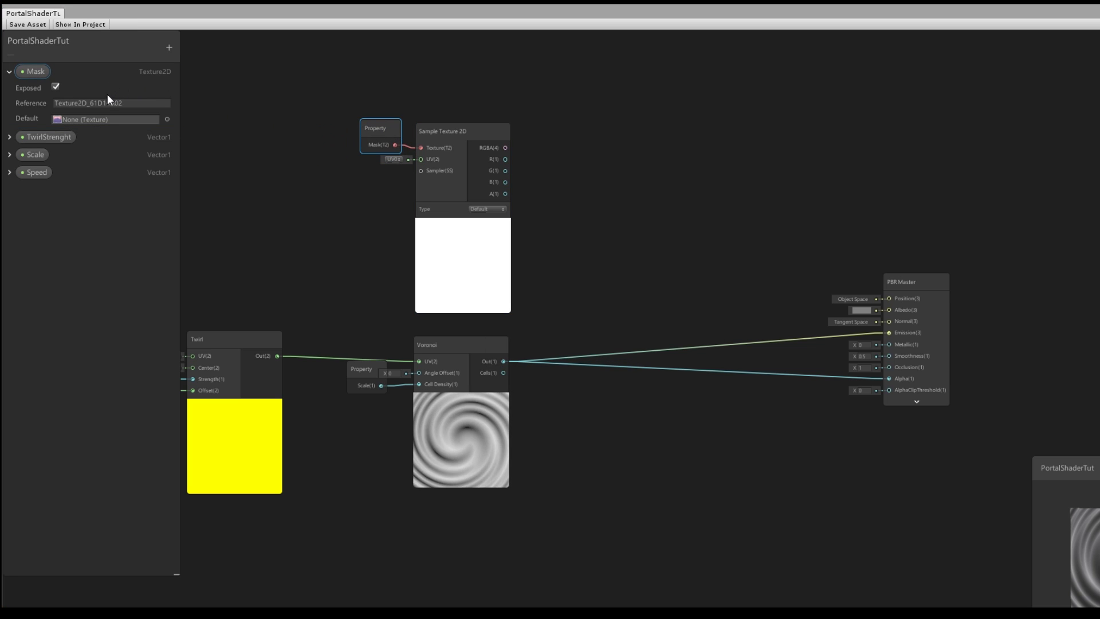
left_click(166, 119)
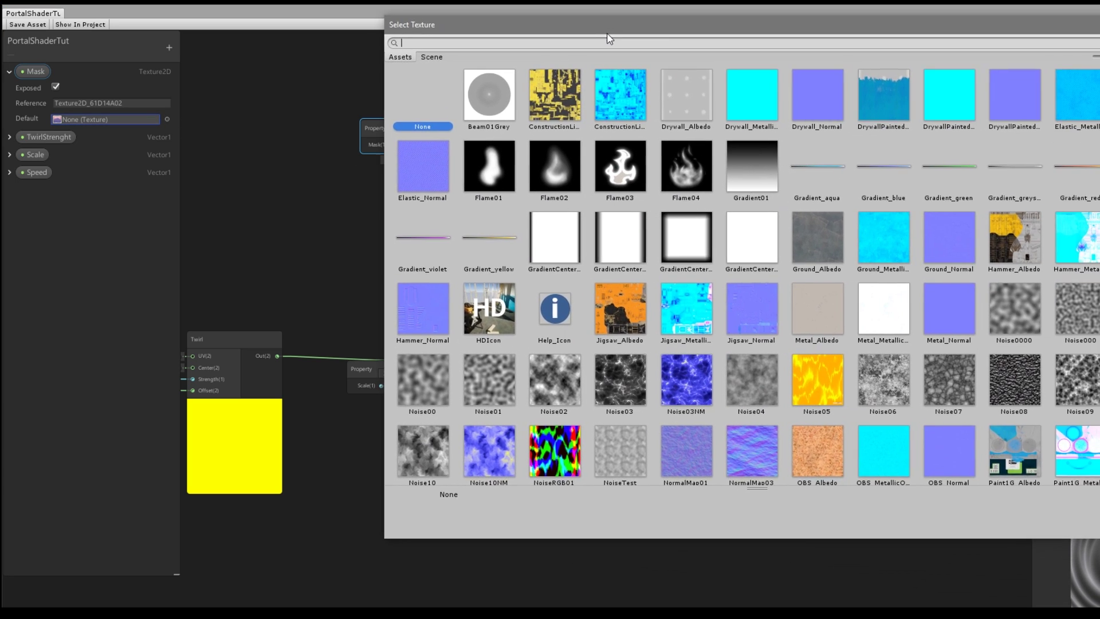
left_click_drag(608, 34, 561, 46)
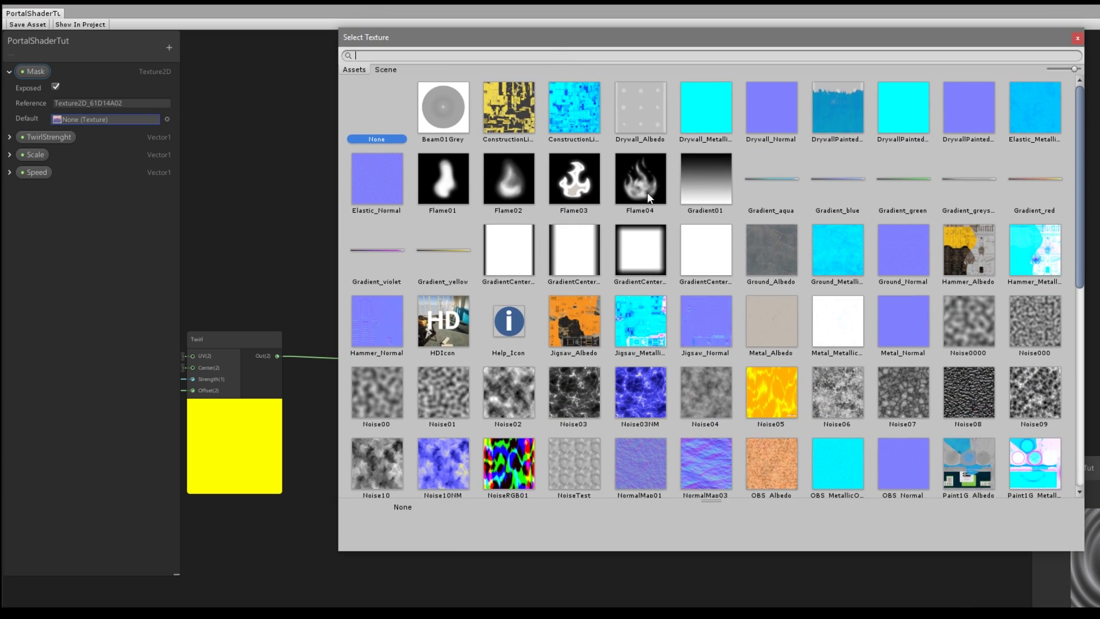
scroll(641, 214, "down", 10)
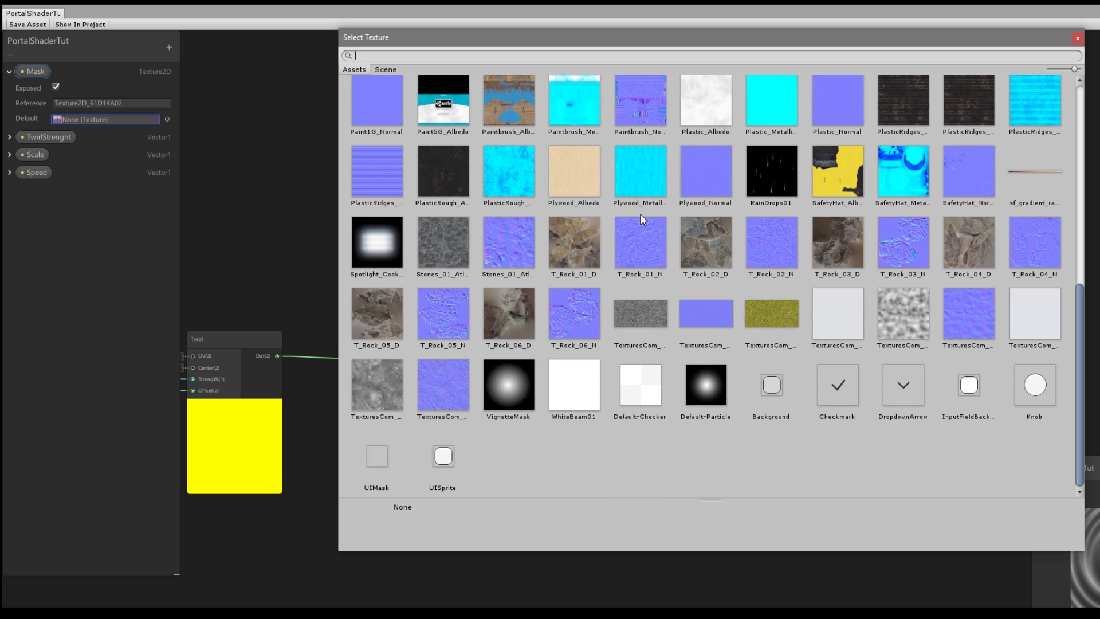
double_click(710, 382)
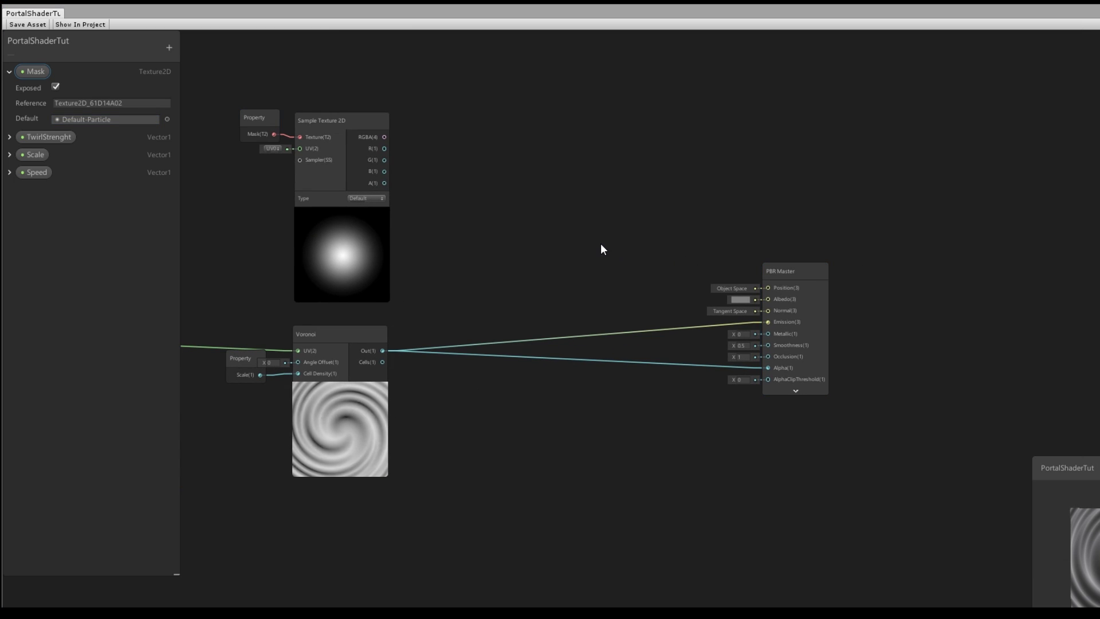
key("space")
Add a Multiply node combining the mask RGBA with Voronoi, feeding PBR Master Alpha.
type("multiply")
key("Return")
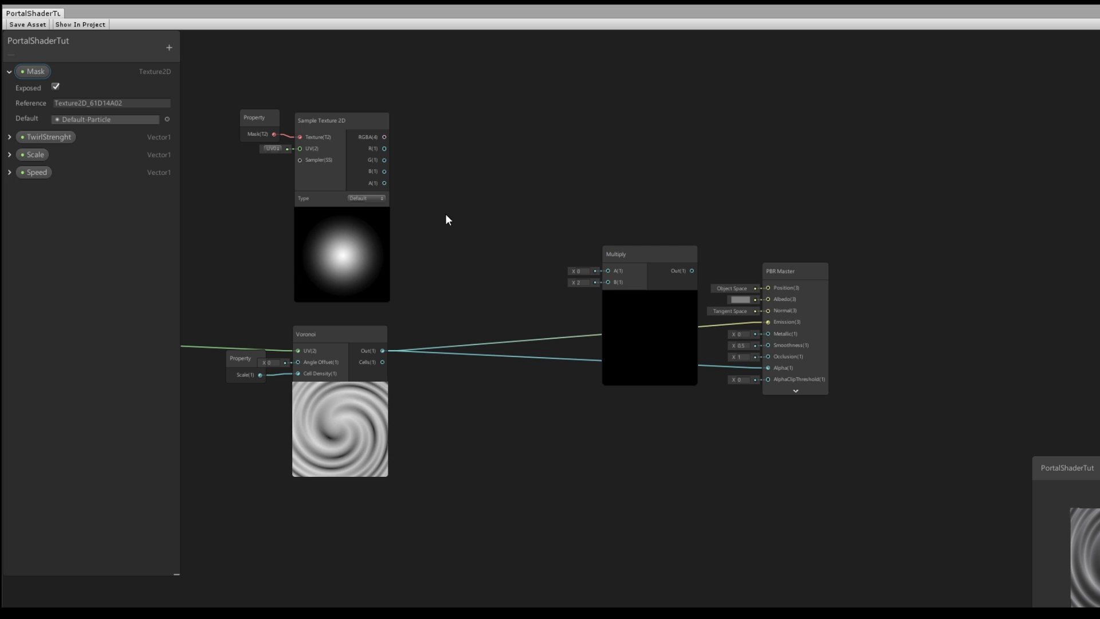
left_click_drag(386, 140, 524, 243)
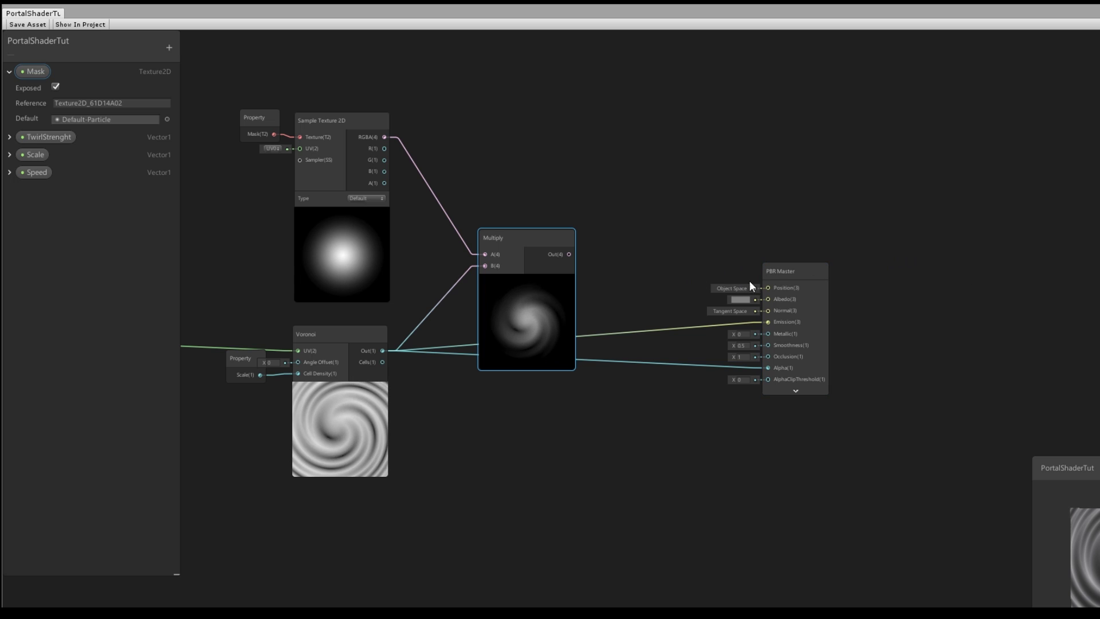
left_click_drag(786, 276, 808, 265)
left_click_drag(527, 242, 804, 311)
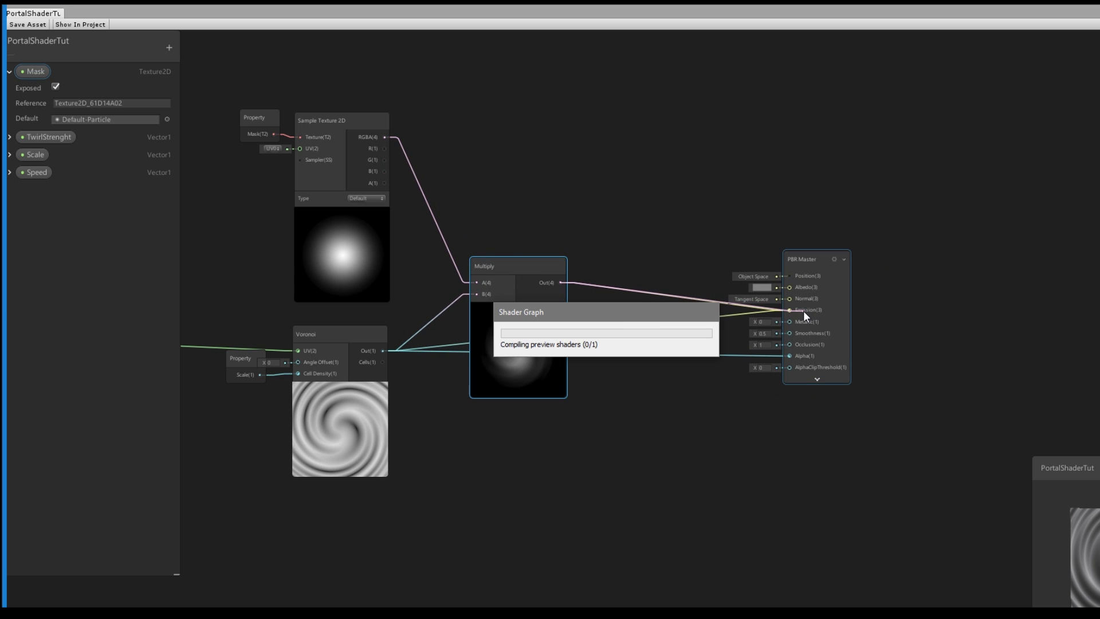
left_click(565, 280)
left_click_drag(565, 282, 788, 355)
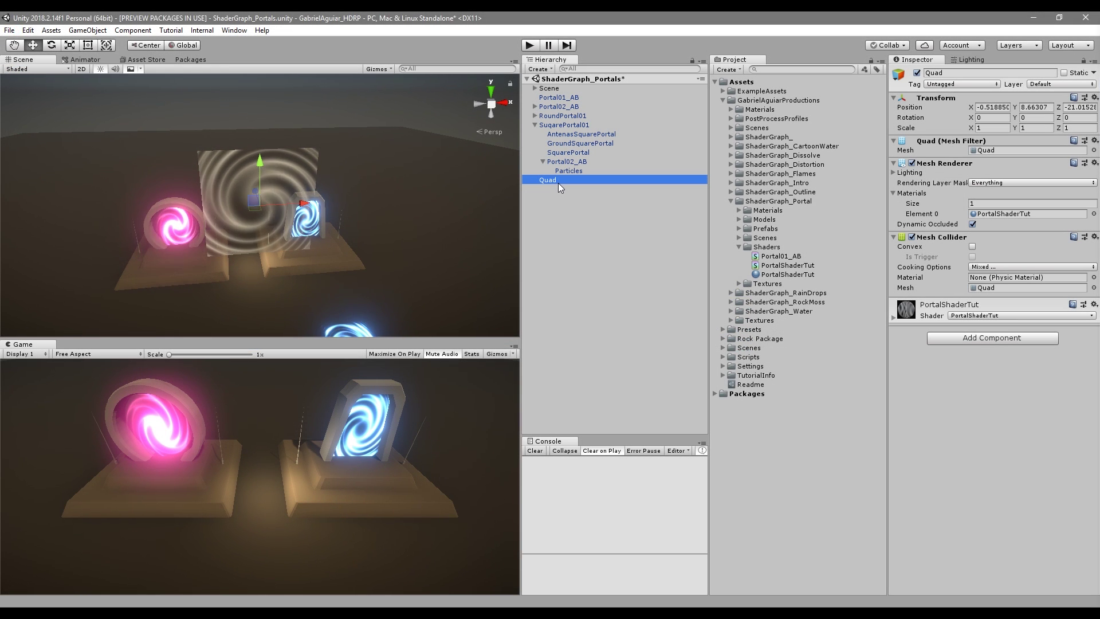
Expand the PortalShaderTut material in the Inspector and pick Default-Particle for its Mask slot.
left_click(925, 318)
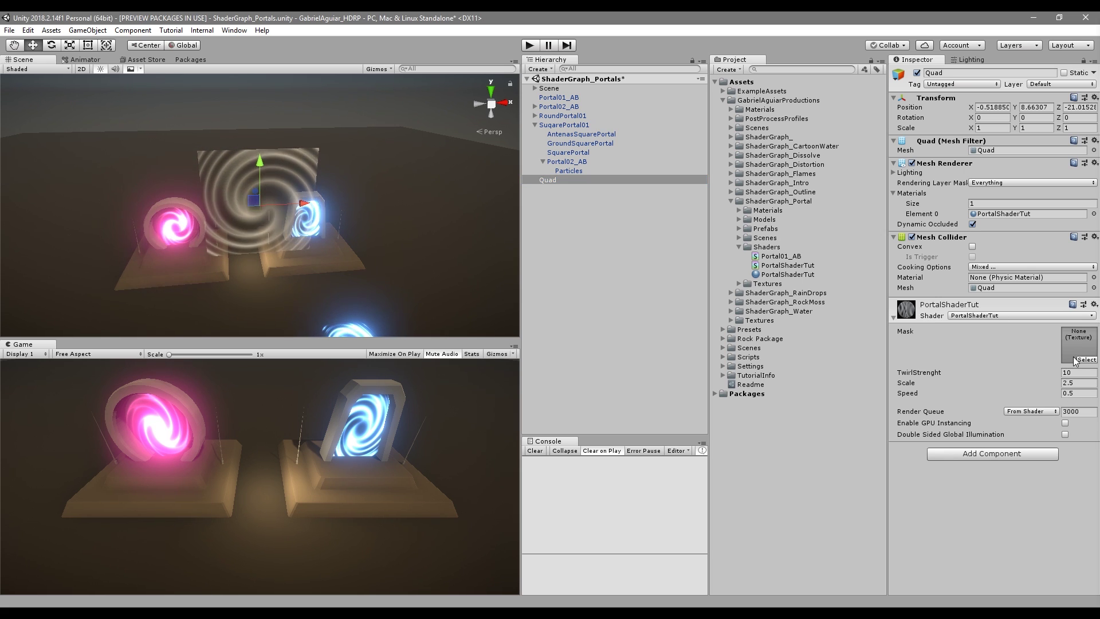
left_click(1087, 359)
scroll(711, 351, "down", 10)
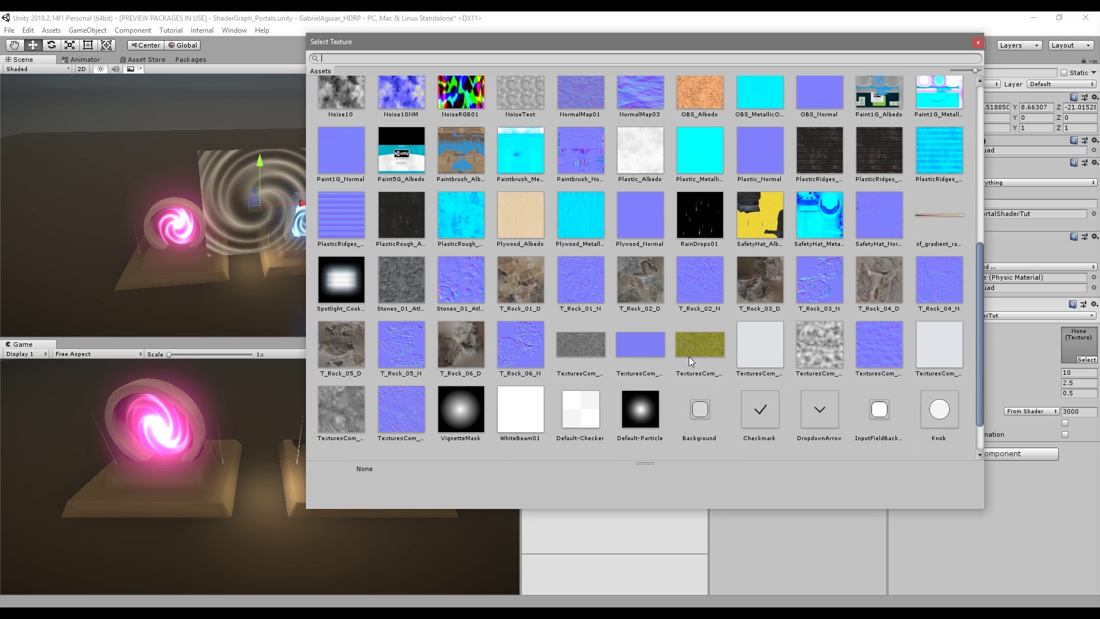
left_click(653, 362)
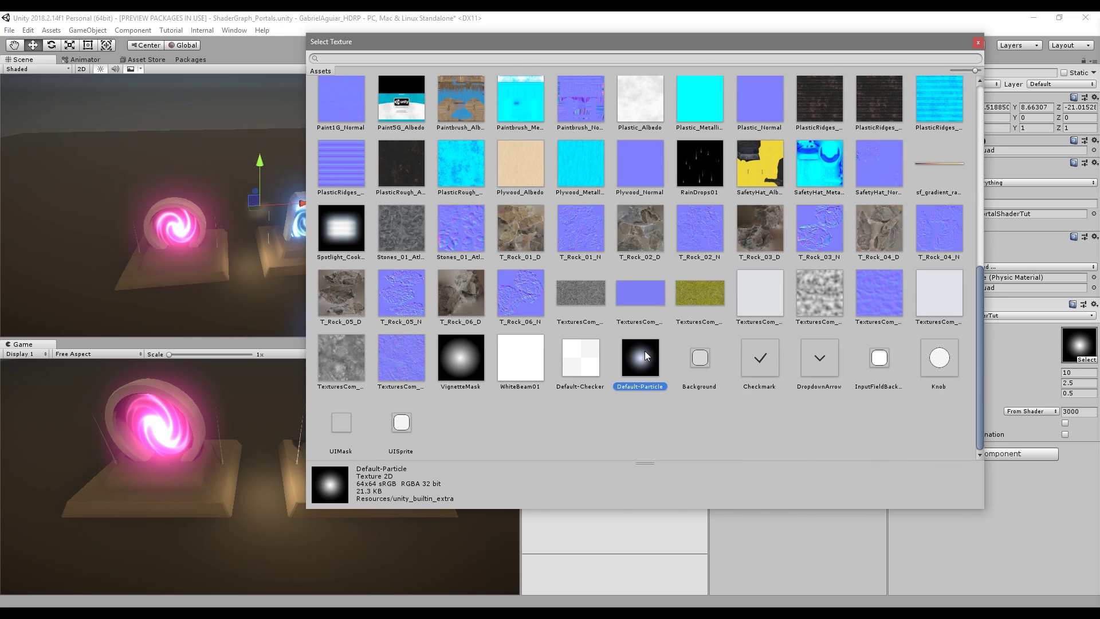
double_click(645, 350)
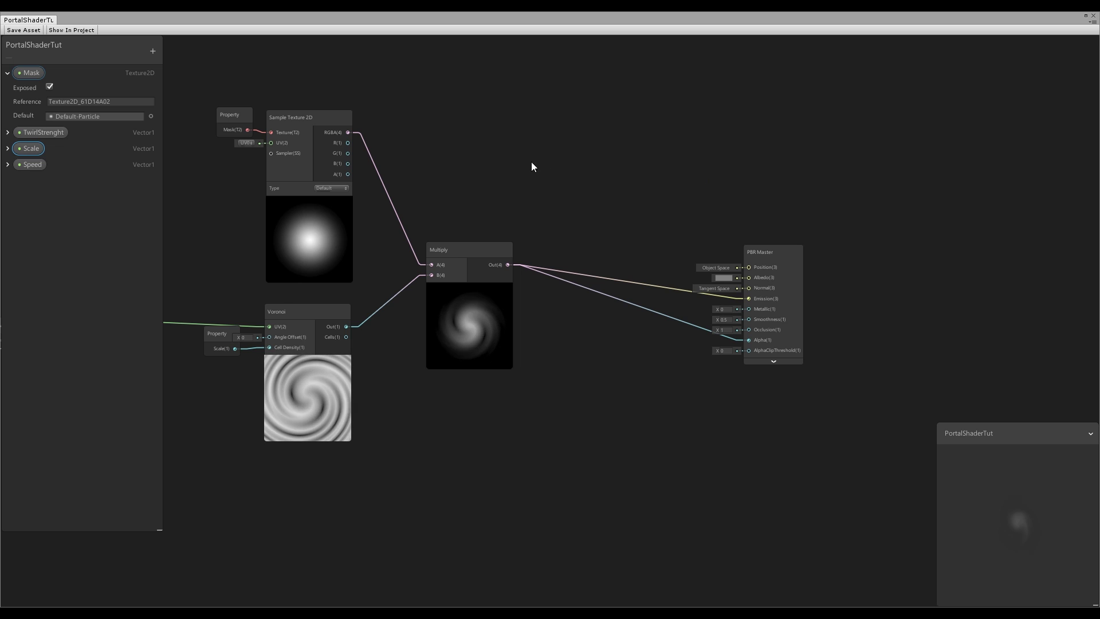
Add a Color property with pink default FF39CA and move it to the top of the blackboard.
left_click(153, 53)
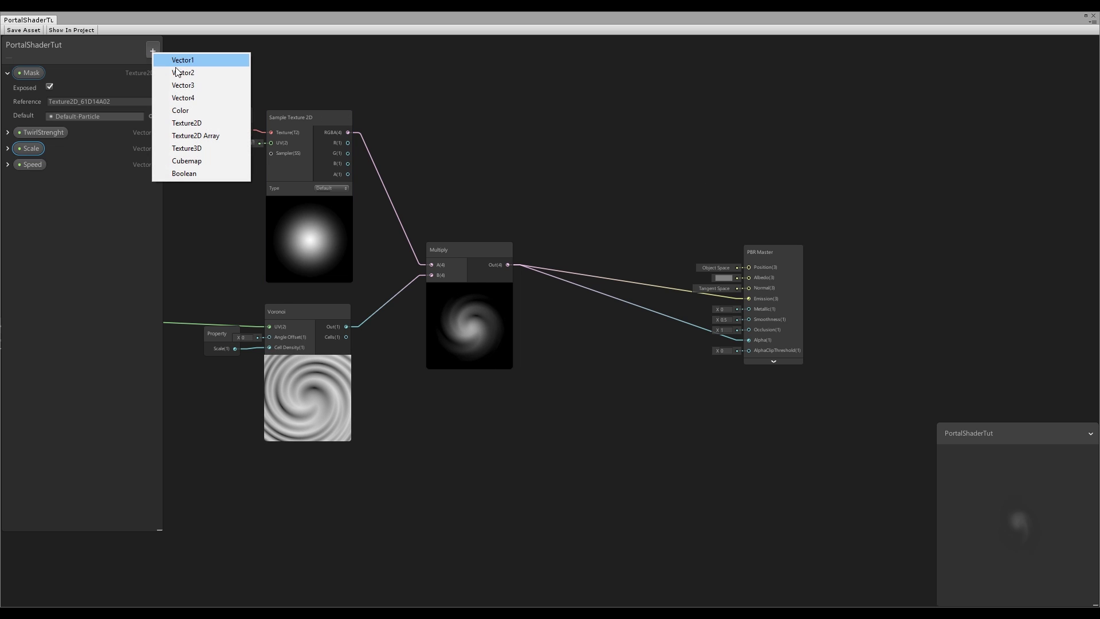
left_click(189, 110)
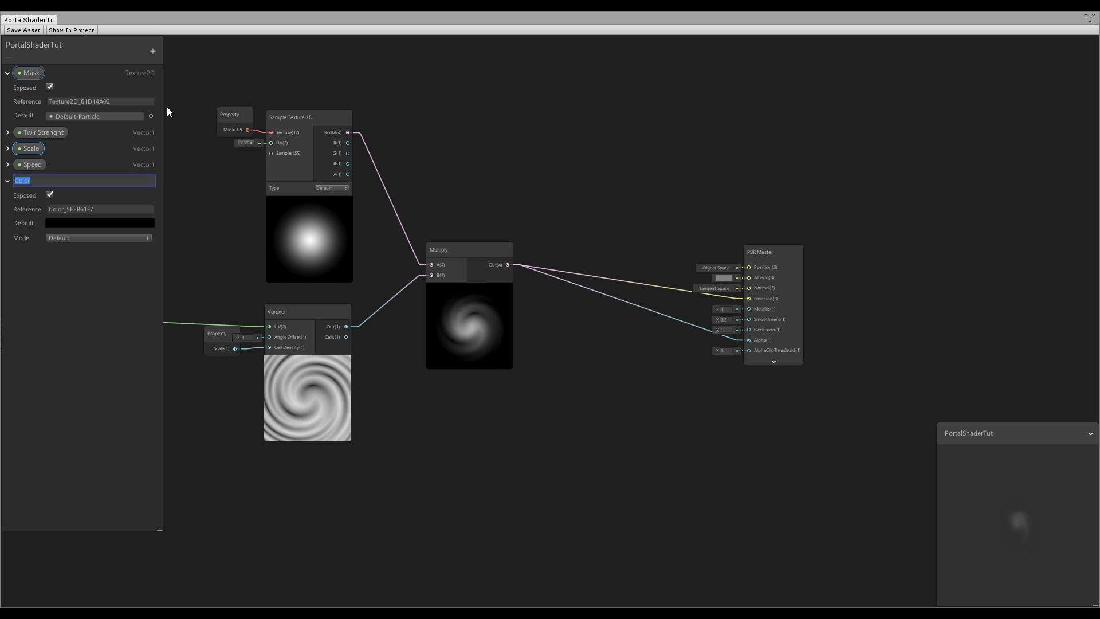
left_click(78, 223)
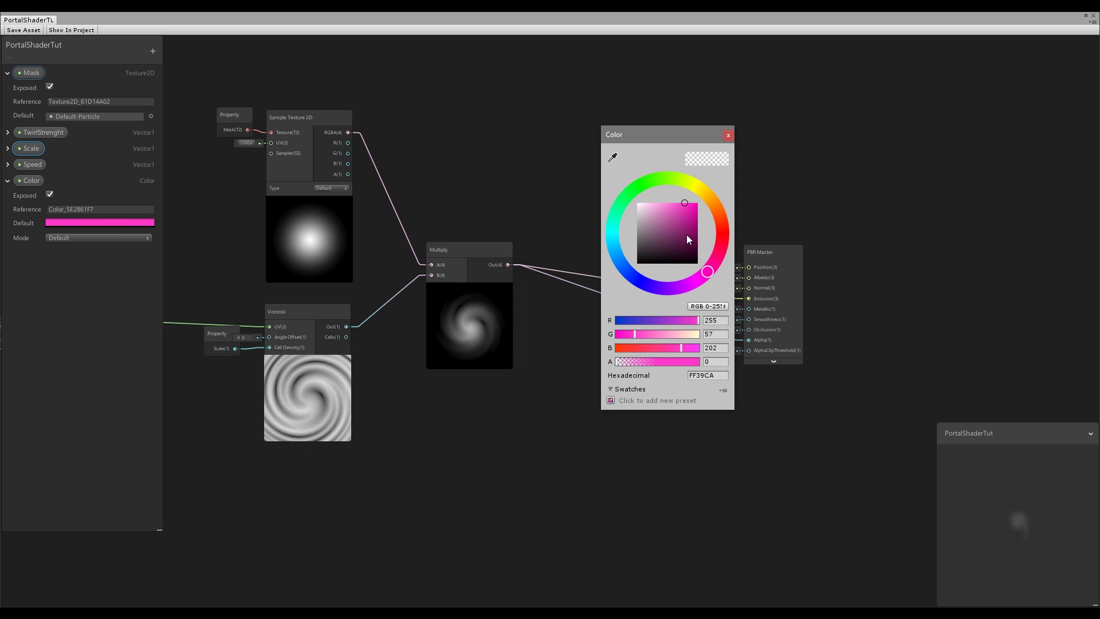
left_click(728, 135)
left_click_drag(36, 181, 36, 67)
left_click(8, 74)
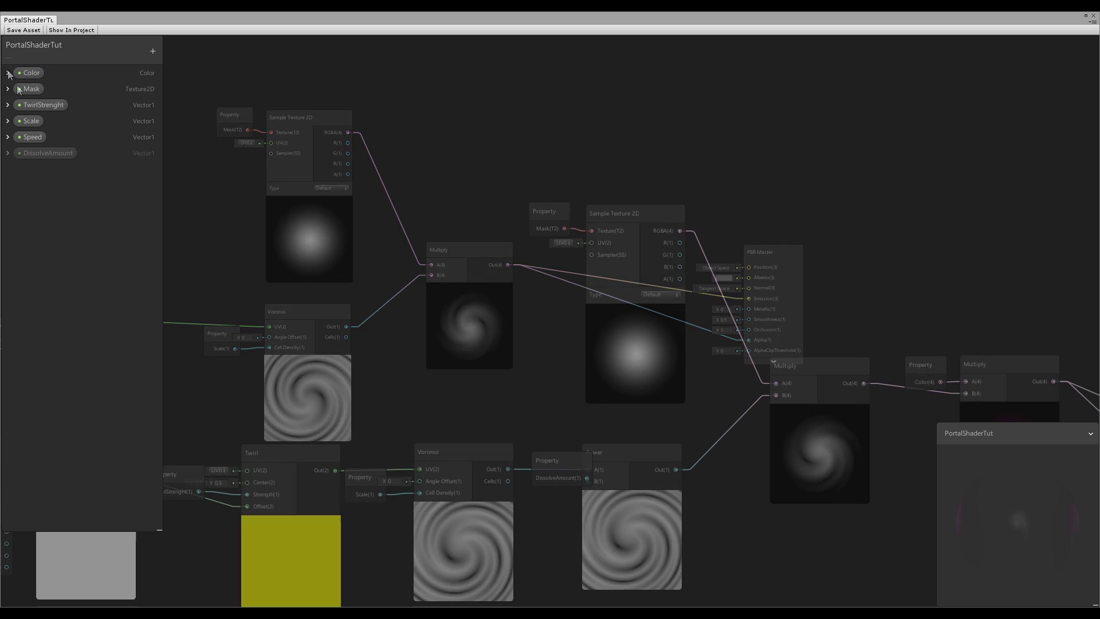
left_click(7, 73)
left_click(89, 153)
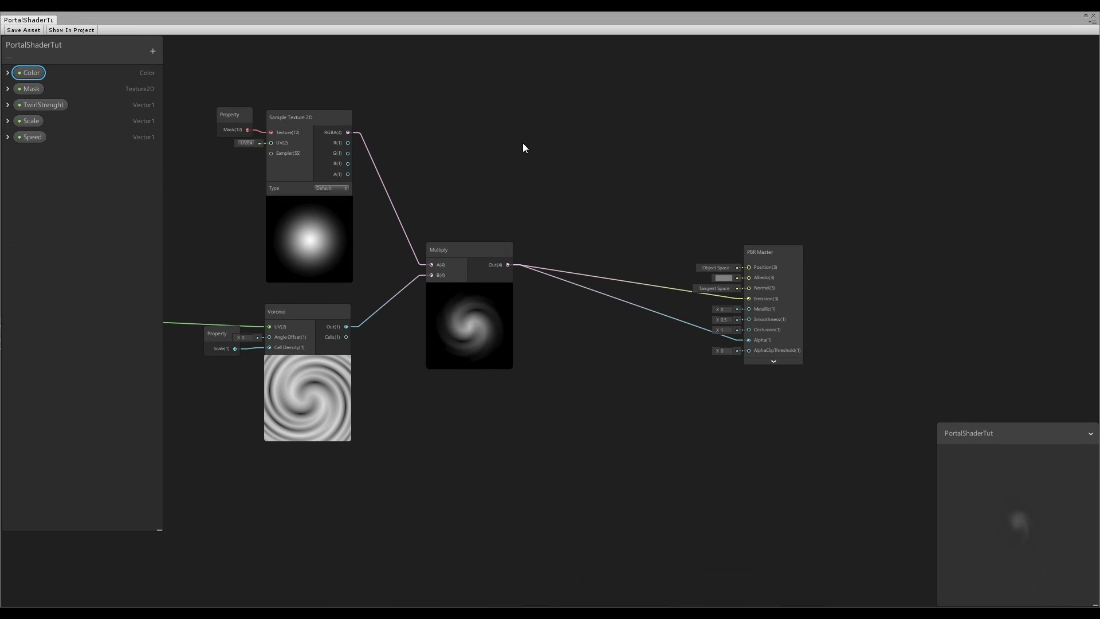
Place the Color property node on the graph and add a second Multiply node.
left_click_drag(523, 143, 523, 142)
left_click_drag(768, 251, 833, 247)
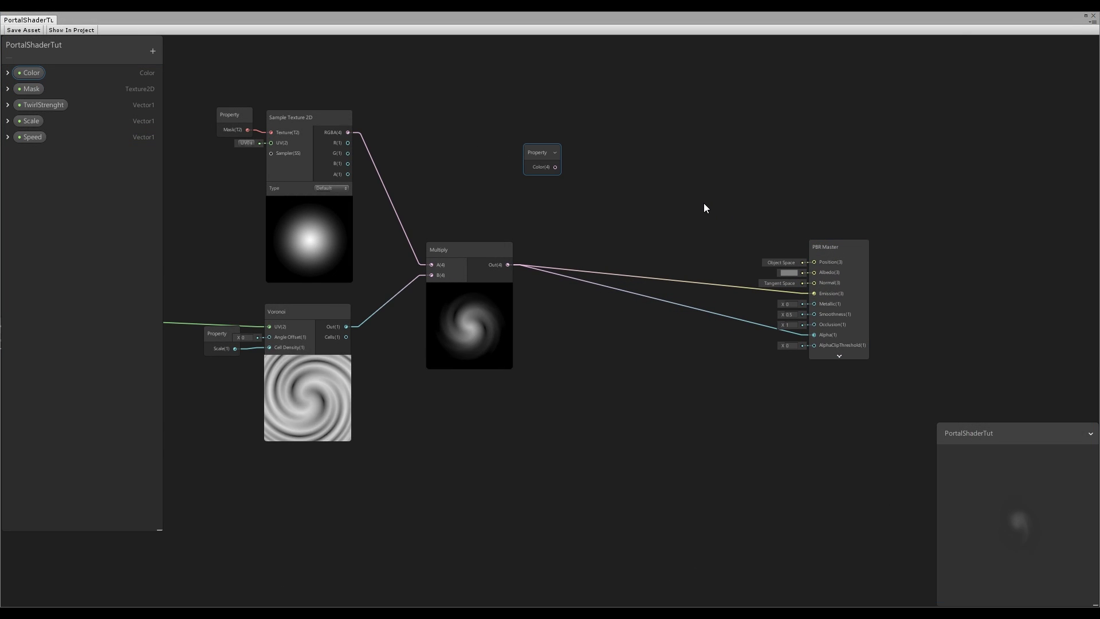
key("space")
type("multiply")
key("Return")
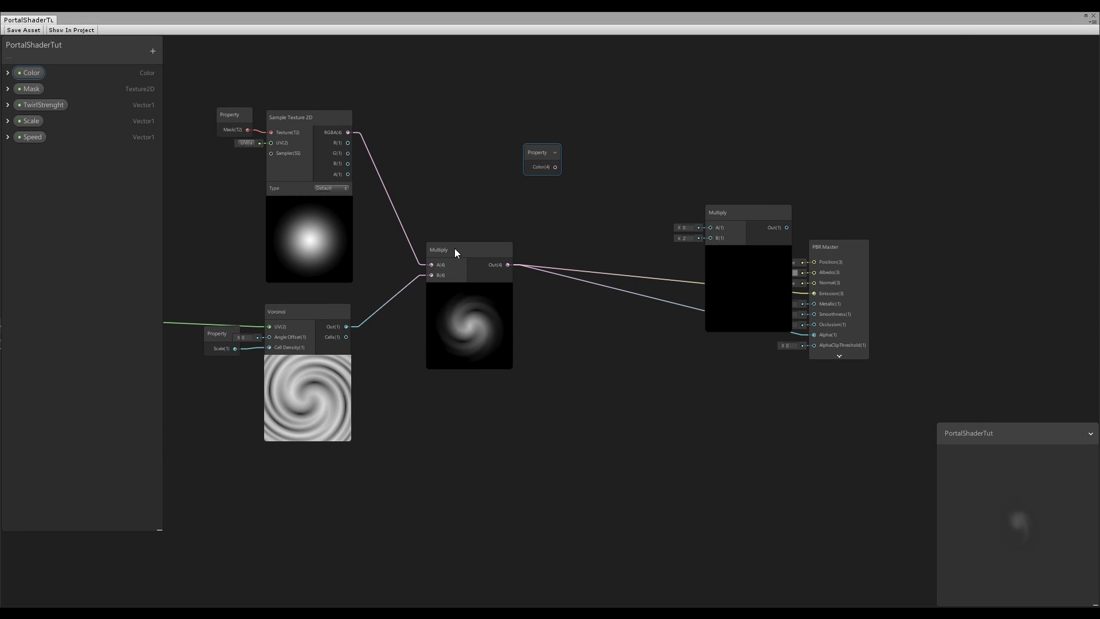
Wire the first Multiply and Color into the new Multiply, outputting to Emission and Alpha.
left_click_drag(509, 265, 609, 252)
left_click_drag(868, 247, 926, 243)
left_click_drag(627, 250, 631, 250)
left_click_drag(542, 153, 559, 251)
middle_click_drag(909, 247, 702, 242)
left_click_drag(702, 242, 757, 237)
left_click(547, 162)
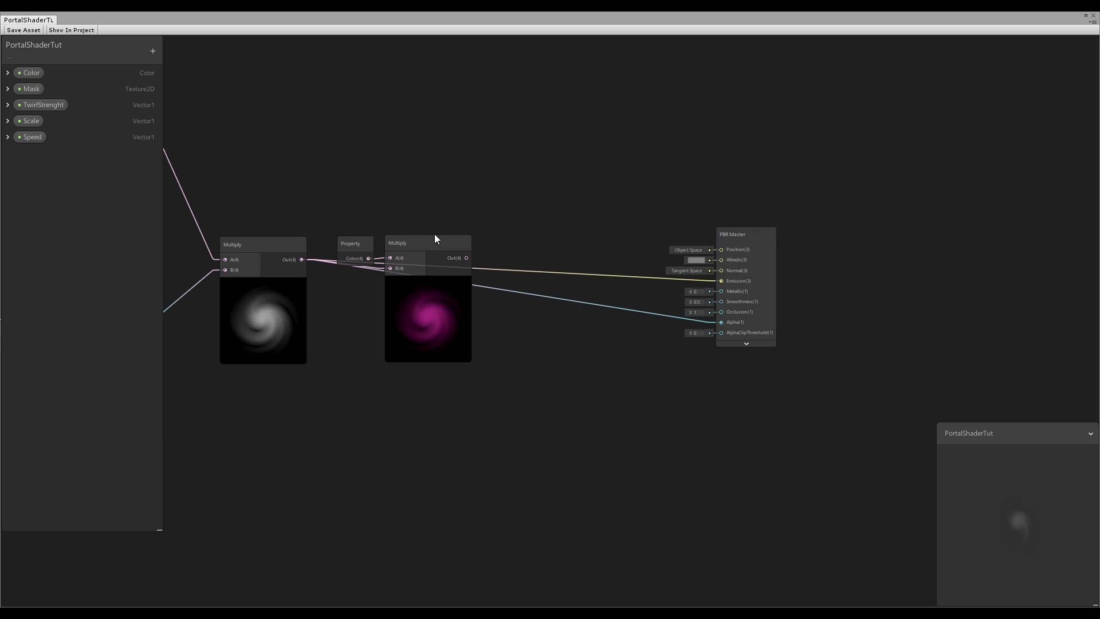
left_click_drag(713, 315, 723, 278)
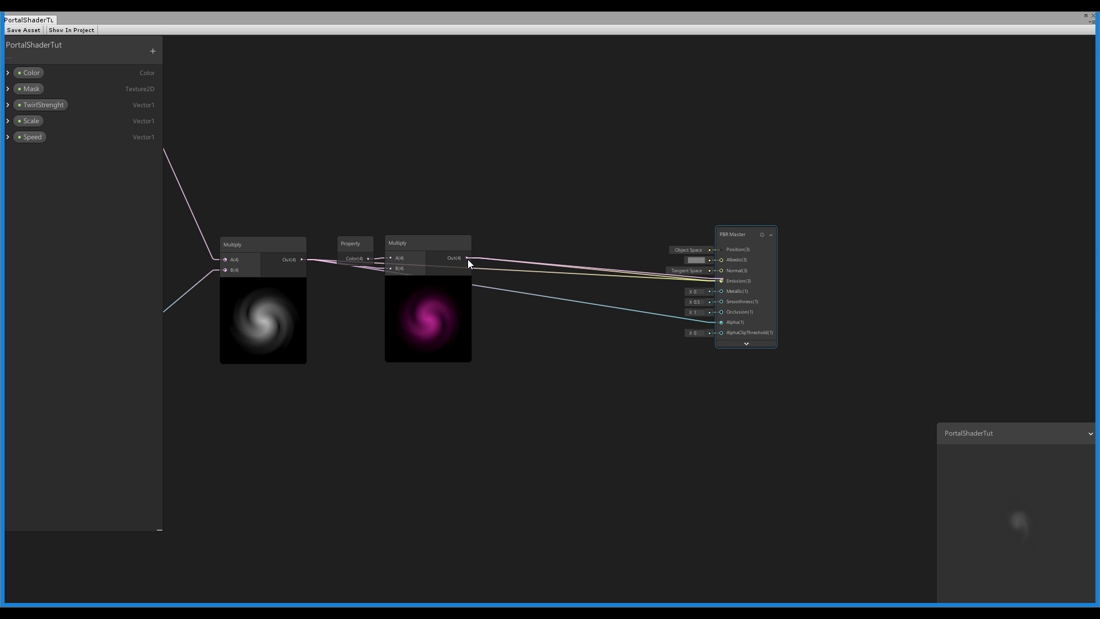
left_click_drag(467, 259, 720, 321)
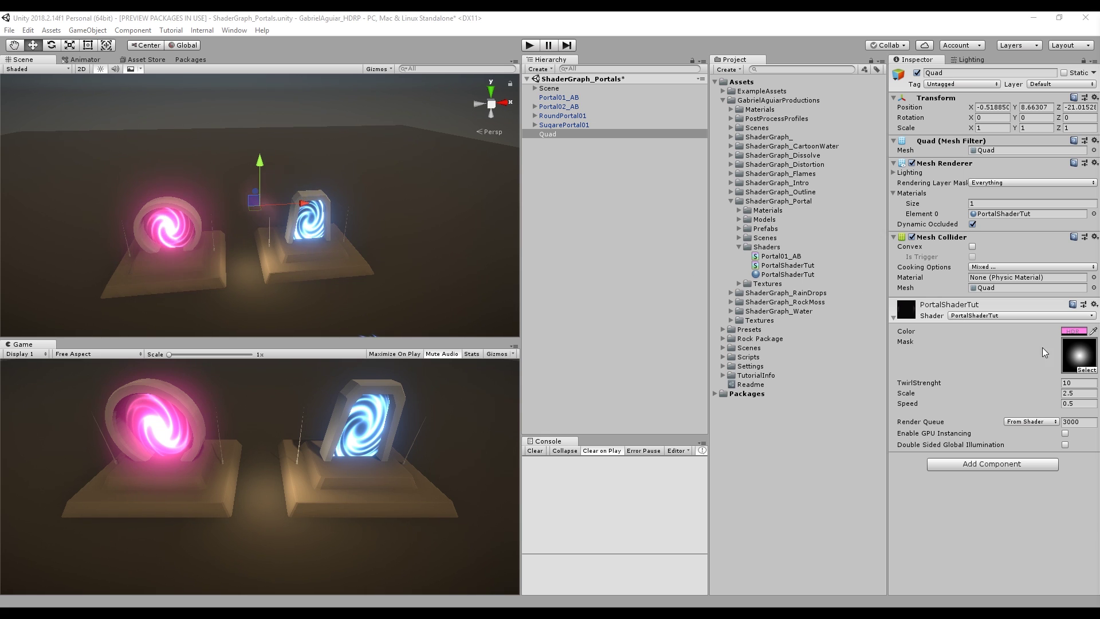
Set the material's HDR Color to orange BF644B at intensity 3.4169, with TwirlStrenght 28.7.
left_click(1072, 331)
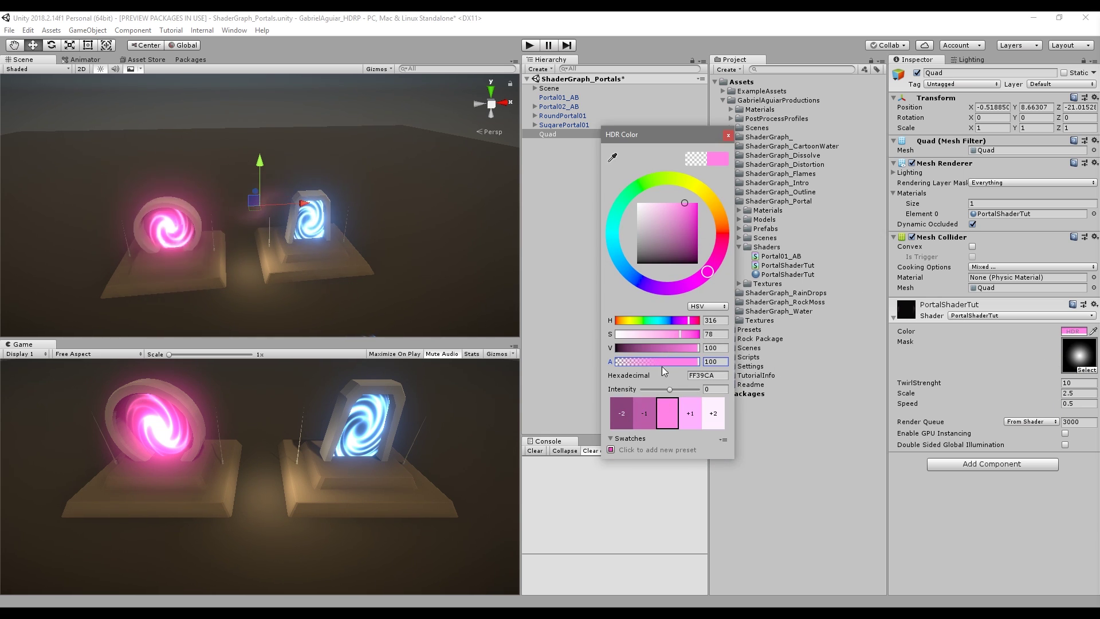
left_click(690, 416)
left_click(691, 415)
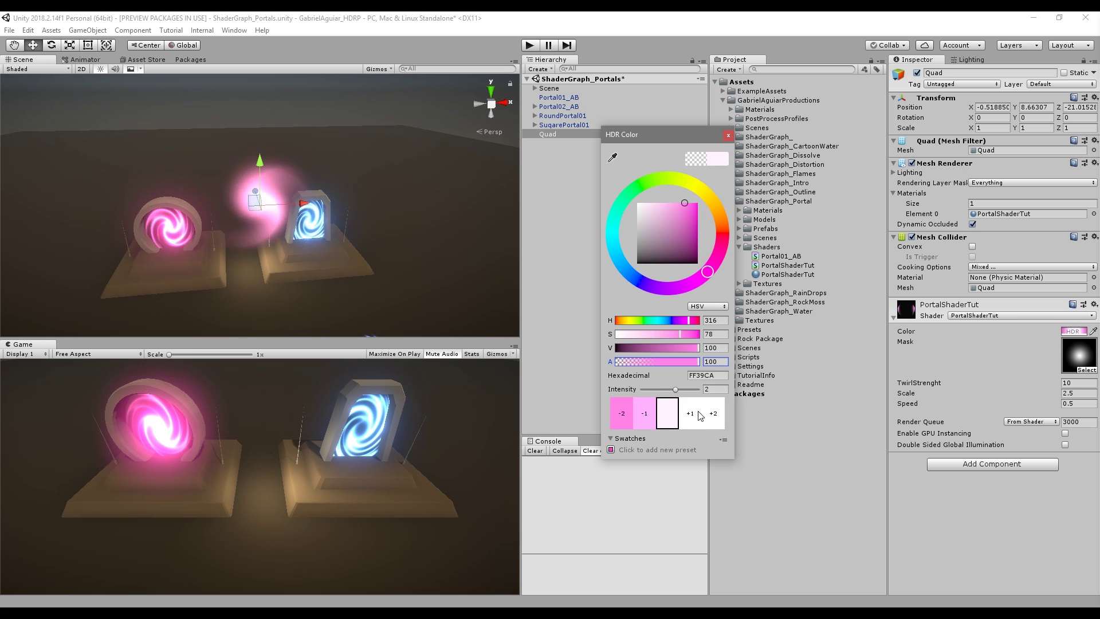
left_click(696, 418)
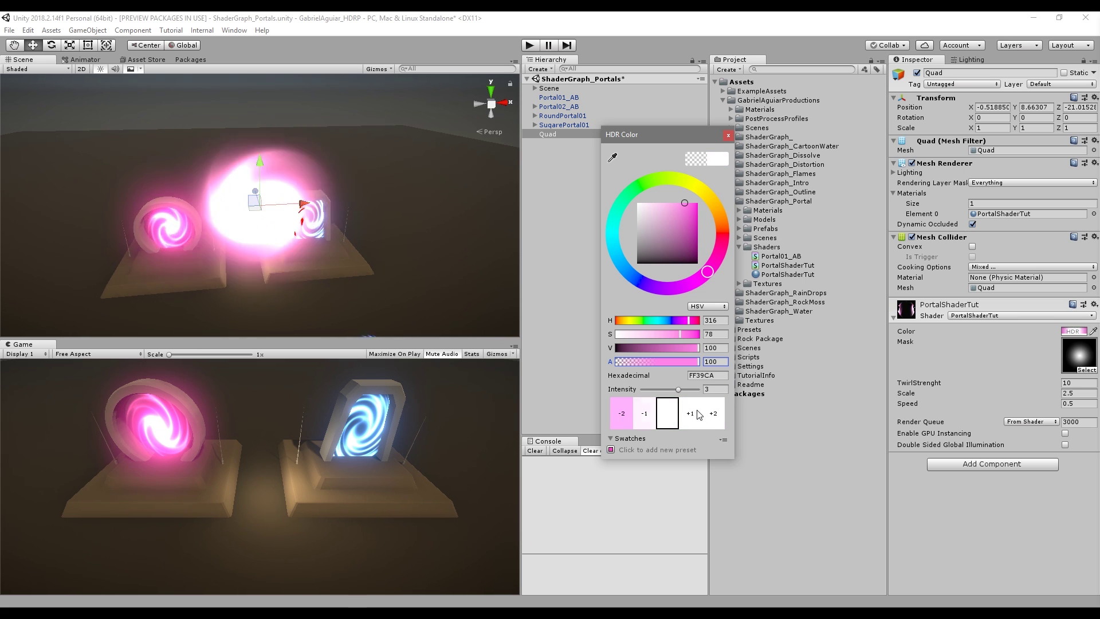
left_click(694, 416)
scroll(251, 232, "down", 2)
left_click(644, 413)
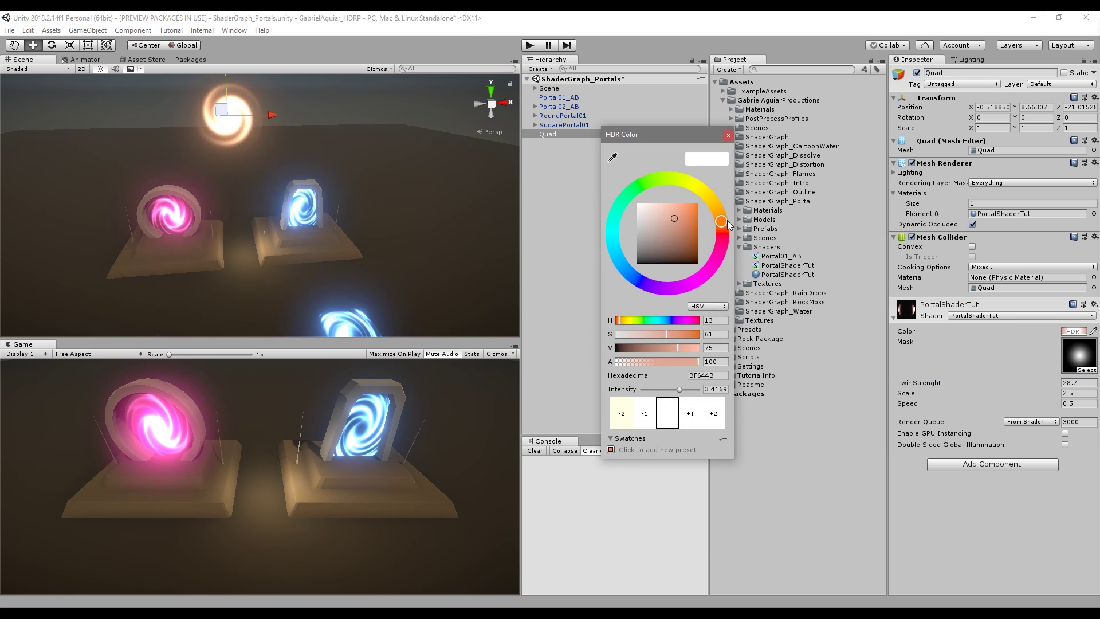
left_click(325, 187)
left_click_drag(329, 217, 340, 237, "alt")
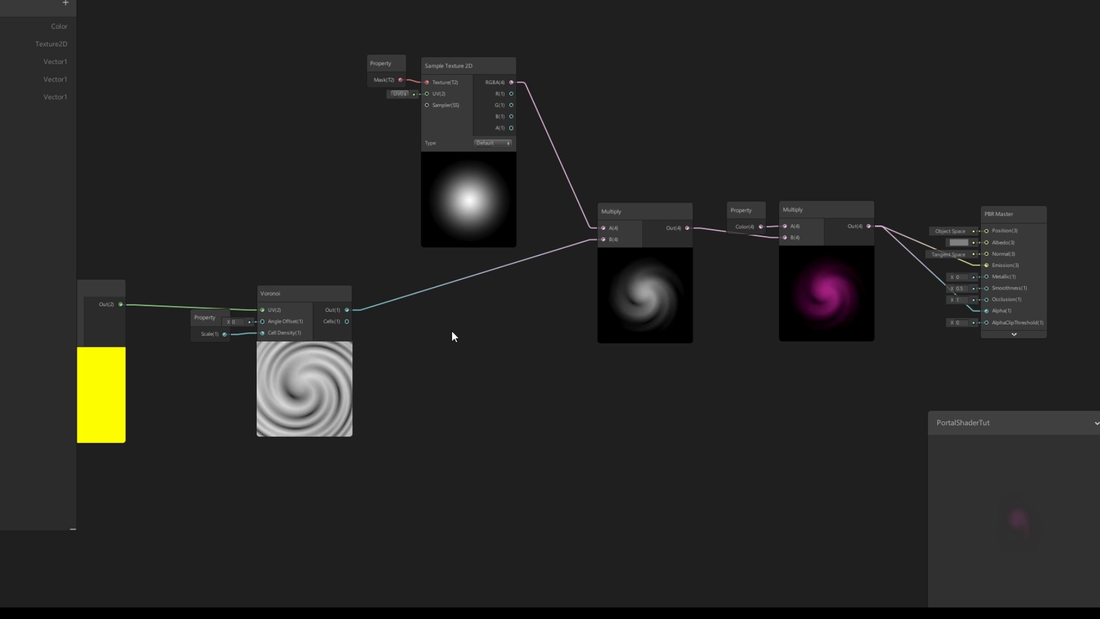
Add a Power node beside the Voronoi and feed Voronoi's output into its A input.
key("space")
type("po")
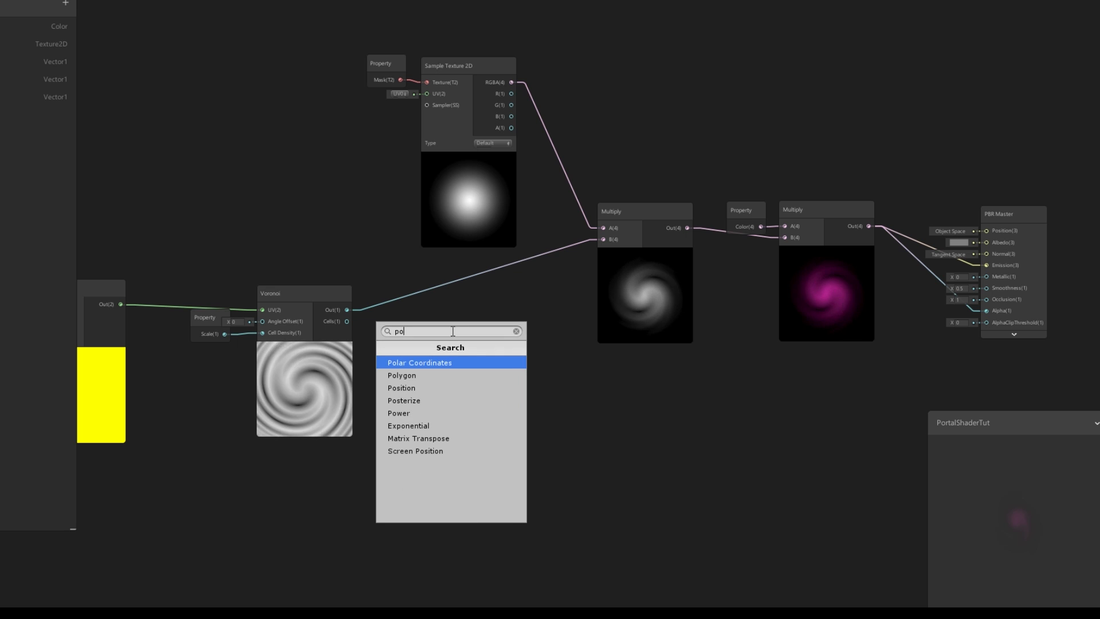
key("Down")
key("Down")
key("Down")
key("Down")
key("Return")
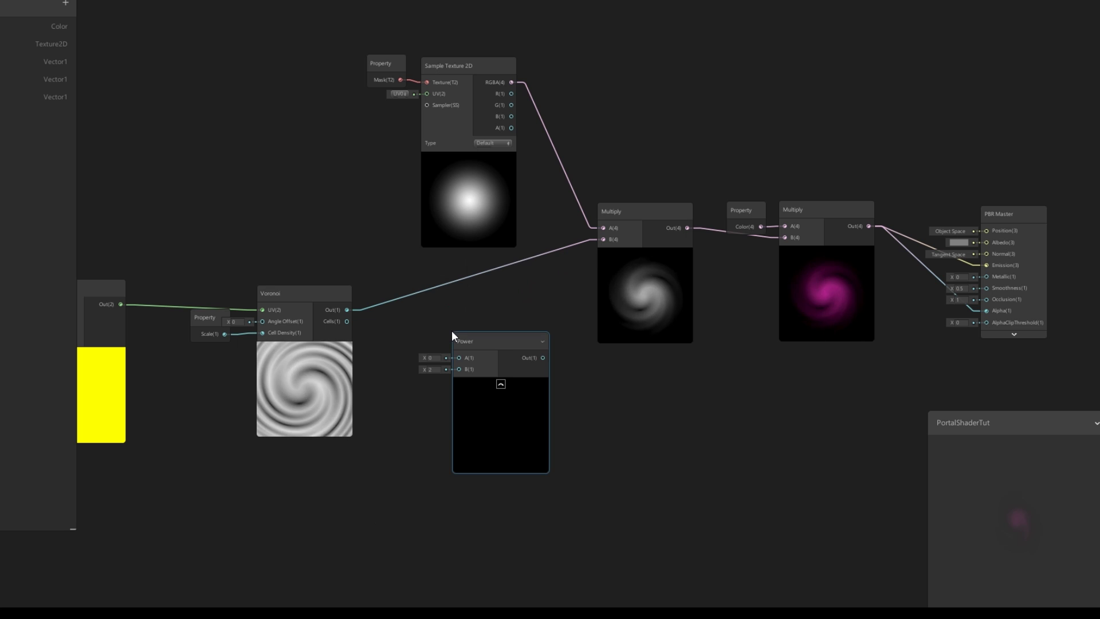
left_click_drag(495, 341, 467, 298)
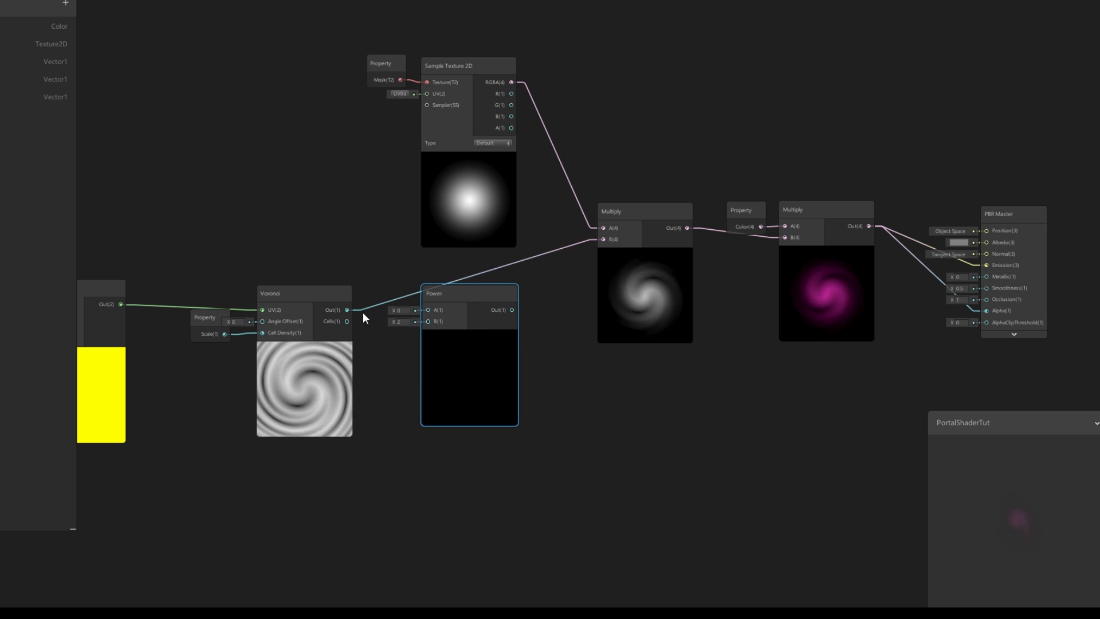
left_click_drag(348, 309, 427, 312)
Feed a Vector 1 value of 1 into Power's B and expose it as DissolveAmount.
key("space")
type("ve")
left_click(368, 370)
left_click(388, 366)
type("1")
left_click_drag(451, 366, 396, 305)
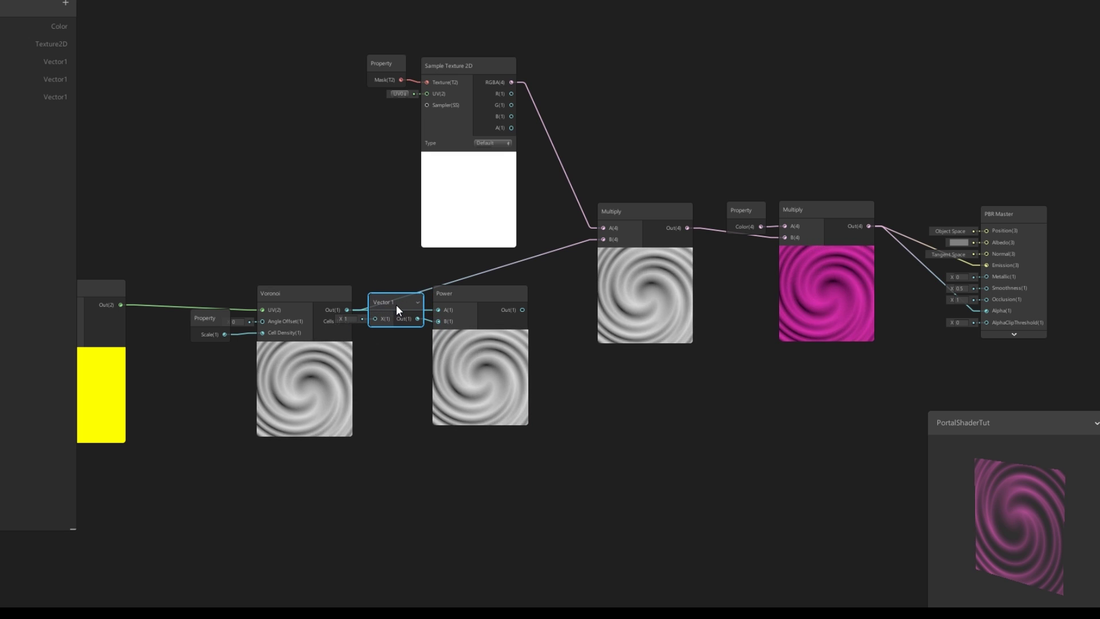
right_click(396, 305)
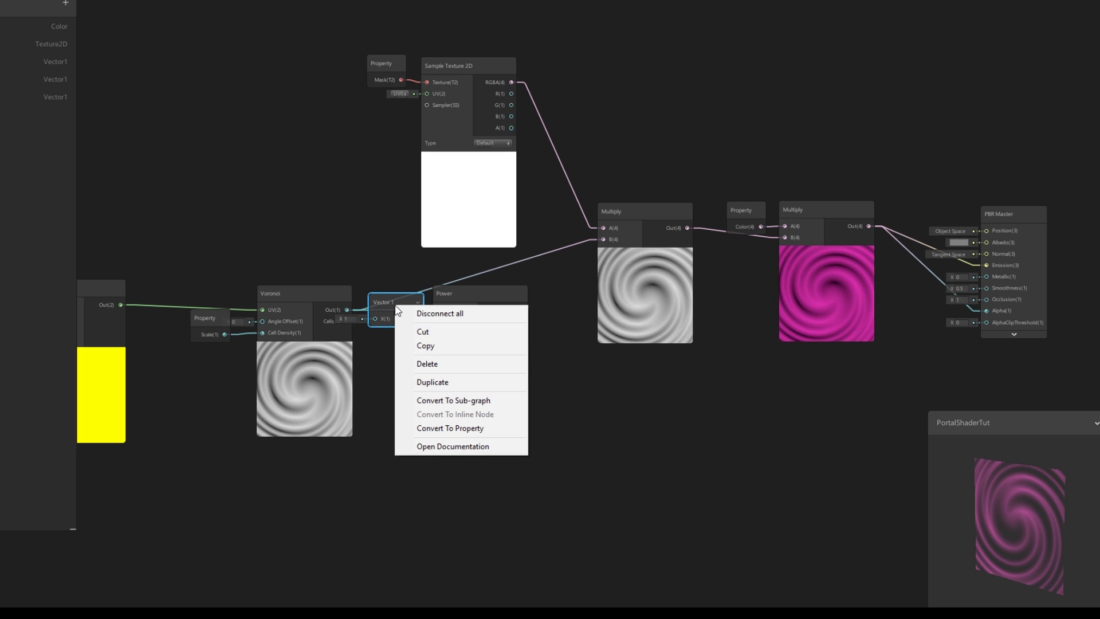
left_click(440, 430)
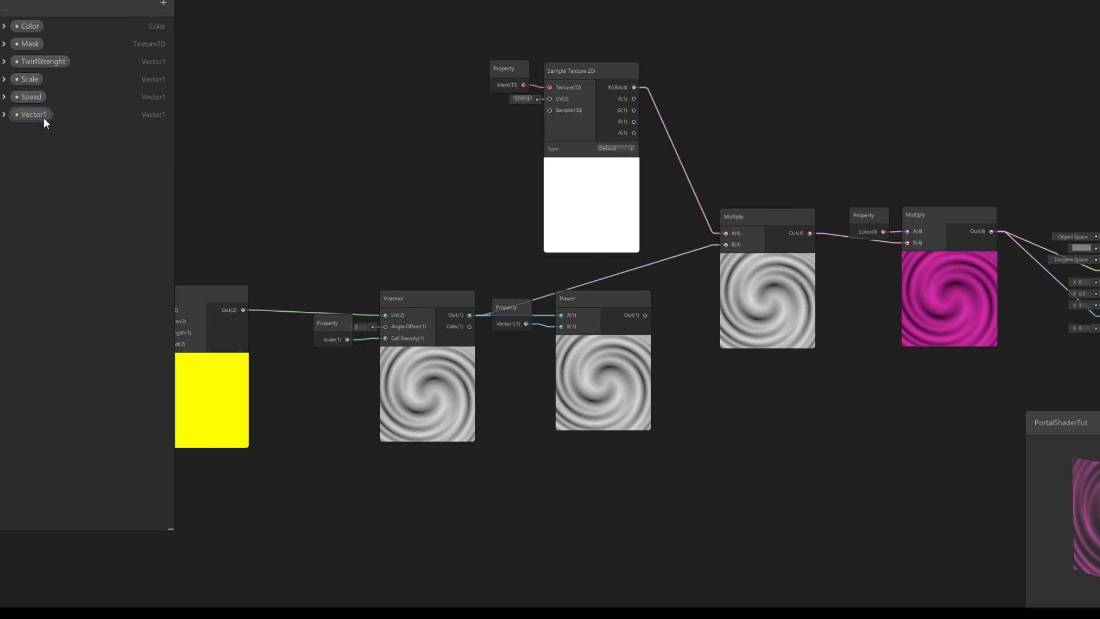
double_click(44, 118)
type("DissolveAmount")
key("Return")
Connect the Power output to the mask Multiply's B input.
left_click(570, 296)
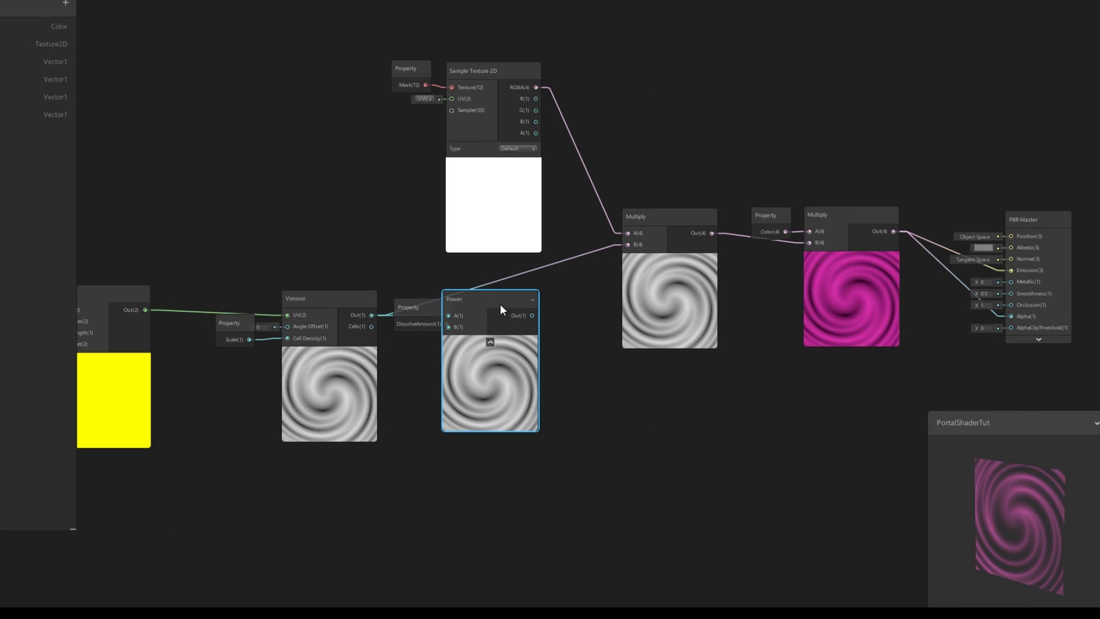
left_click_drag(532, 315, 630, 246)
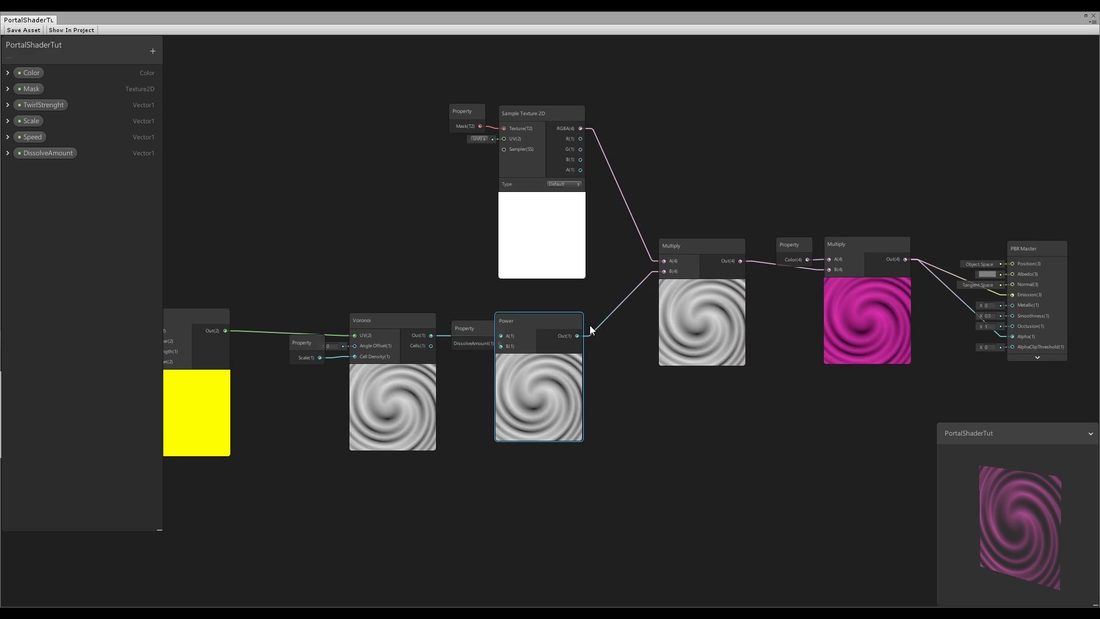
scroll(578, 325, "down", 3)
middle_click_drag(690, 400, 737, 390)
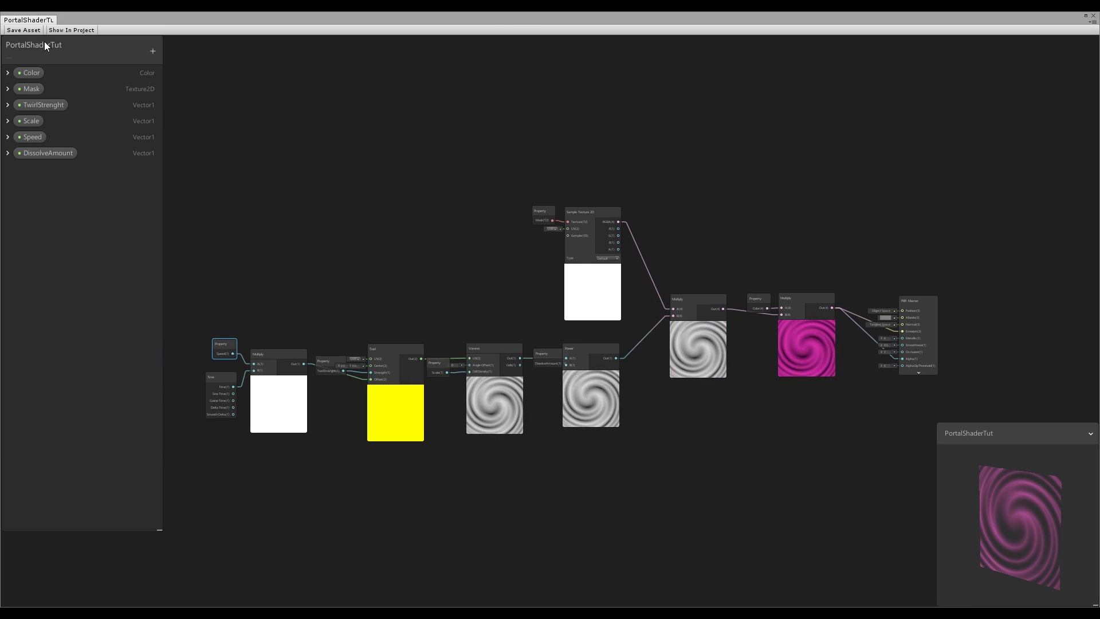
Save the shader asset and set the material's DissolveAmount to 2.
left_click(34, 30)
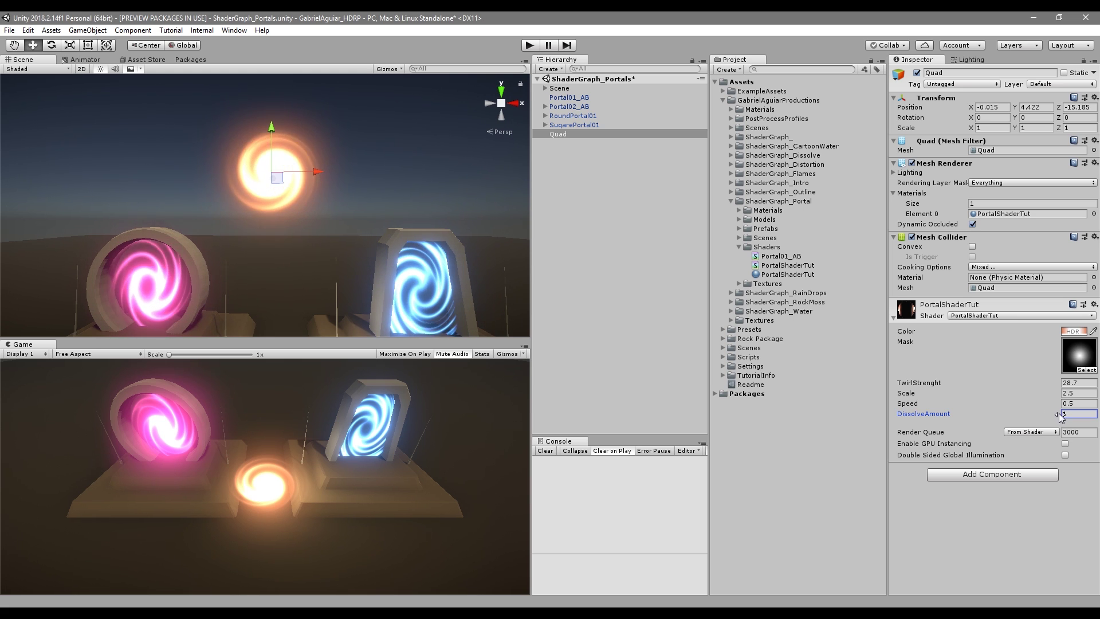
left_click_drag(1061, 415, 1076, 416)
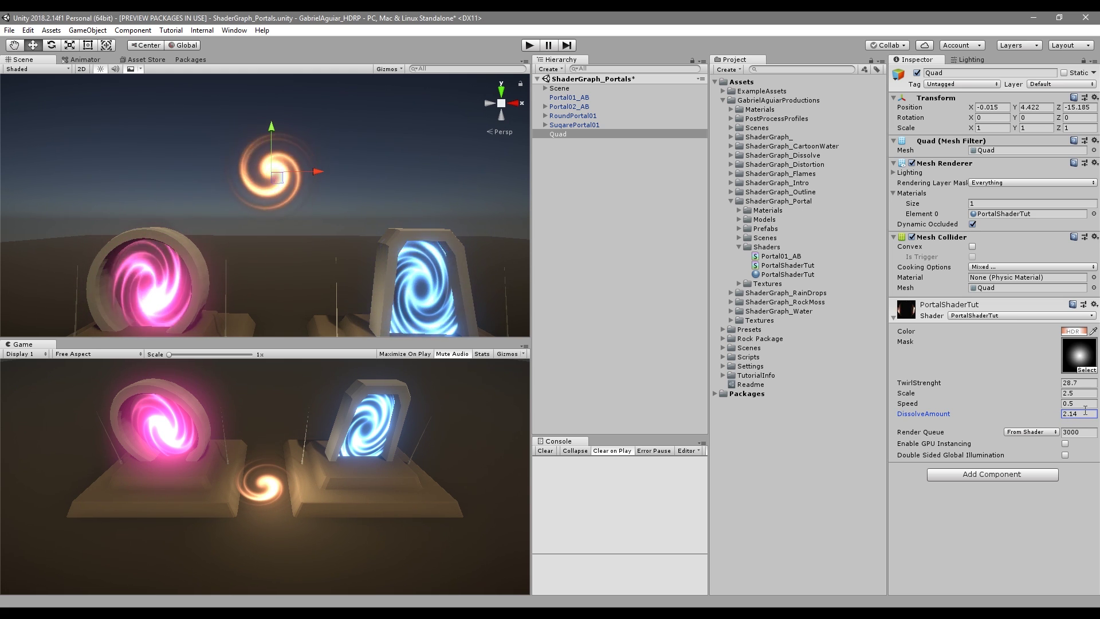
key("BackSpace")
key("BackSpace")
key("BackSpace")
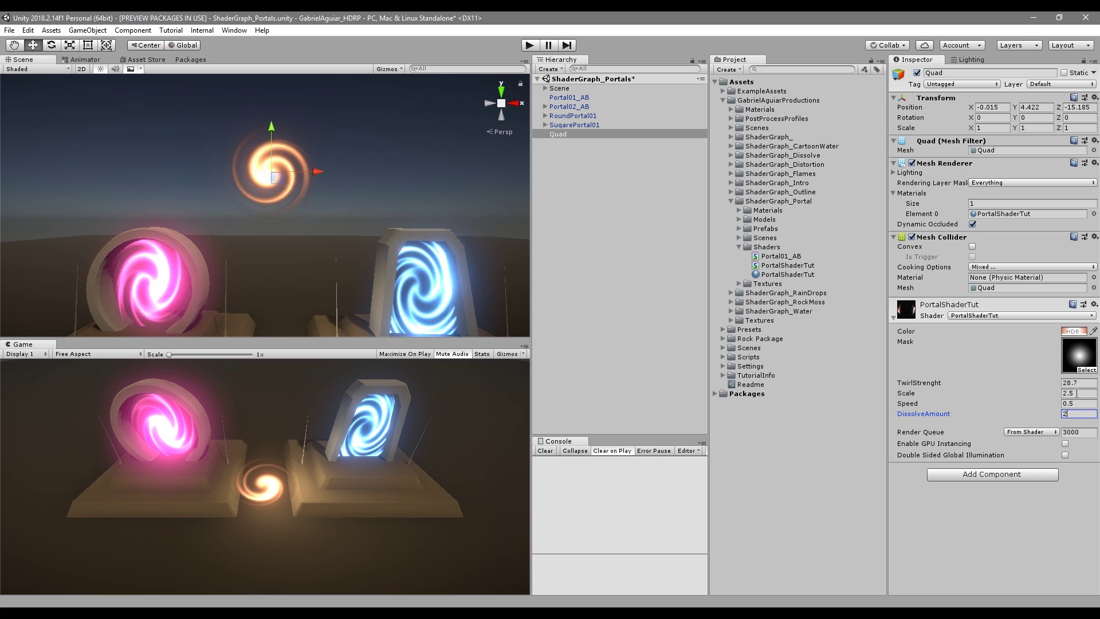
left_click(1074, 331)
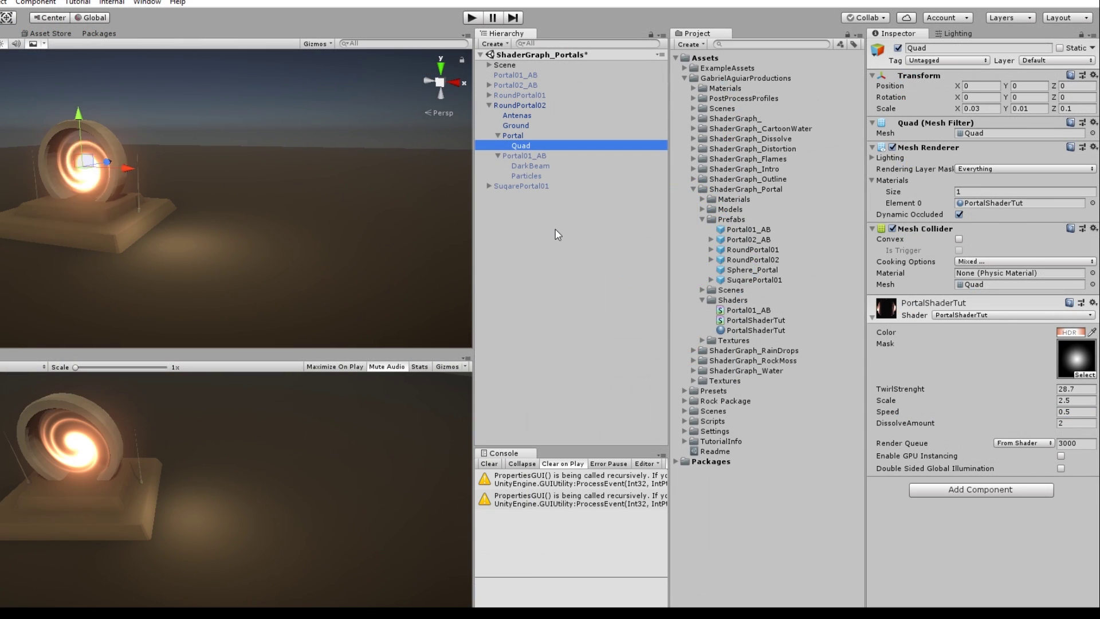
Undo the Portal01_AB addition and move, then turn the swirl Color green.
key("ctrl+z")
key("ctrl+z")
key("ctrl+z")
key("ctrl+z")
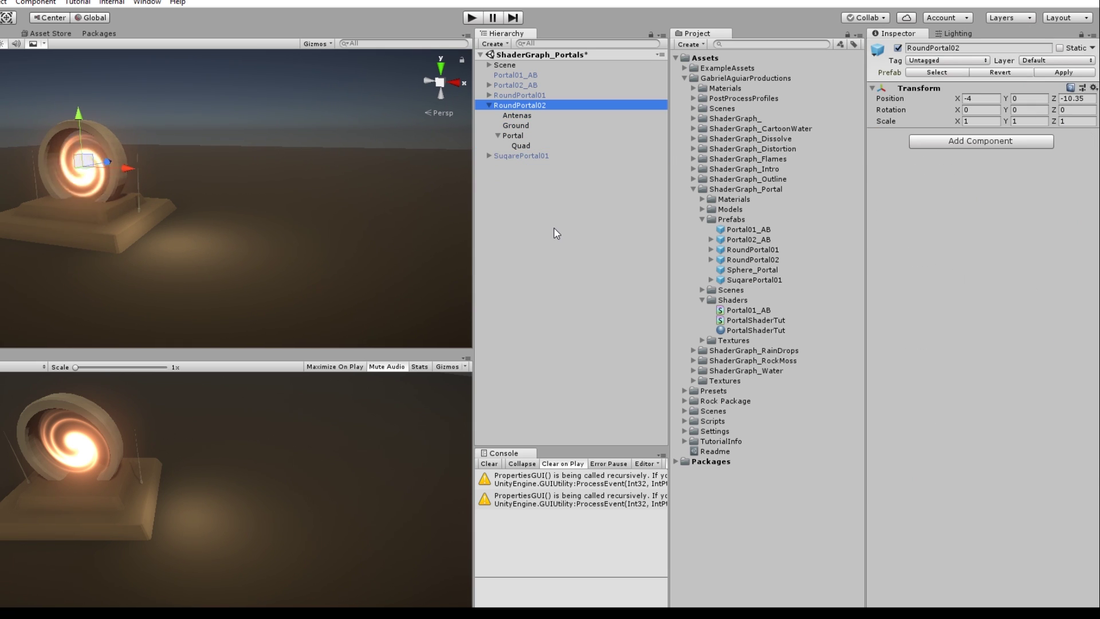
key("ctrl+z")
key("ctrl+z")
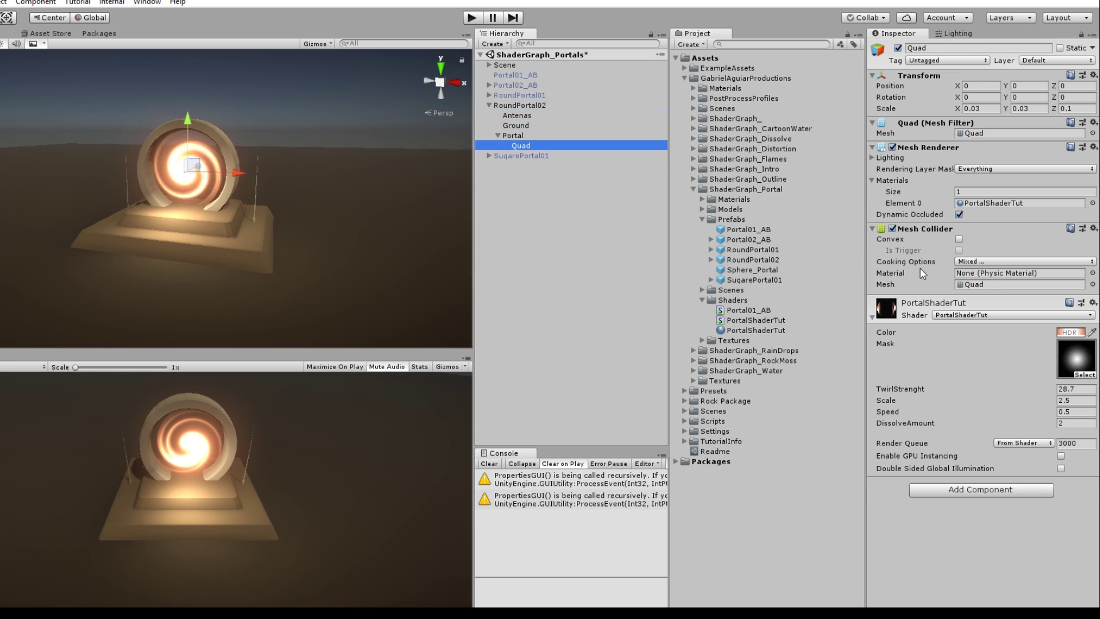
left_click(1071, 332)
left_click_drag(668, 183, 603, 165)
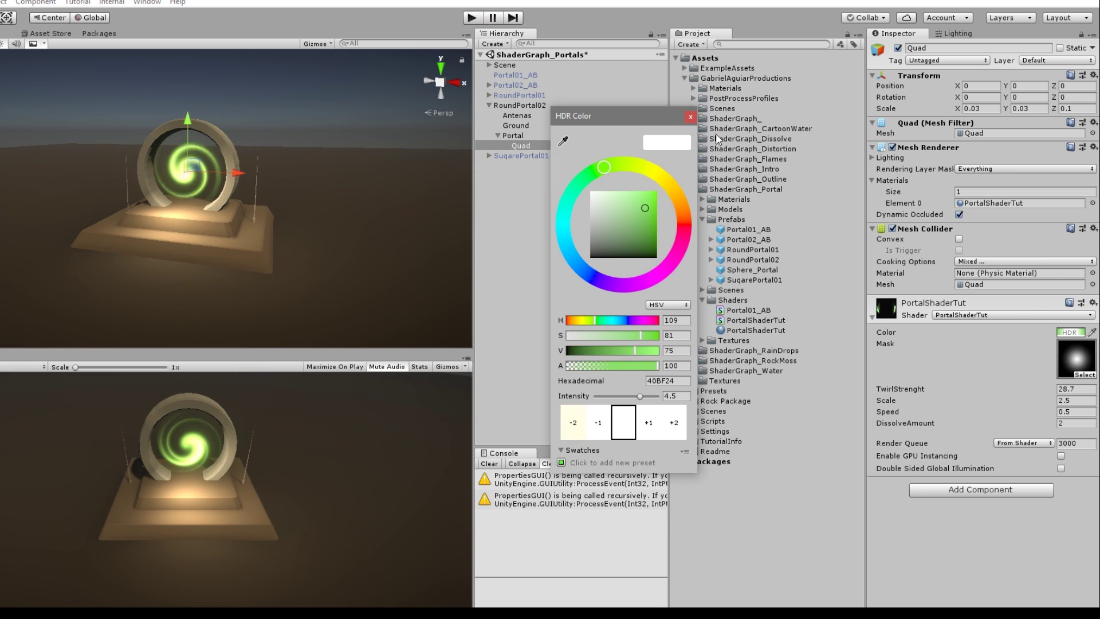
left_click(691, 116)
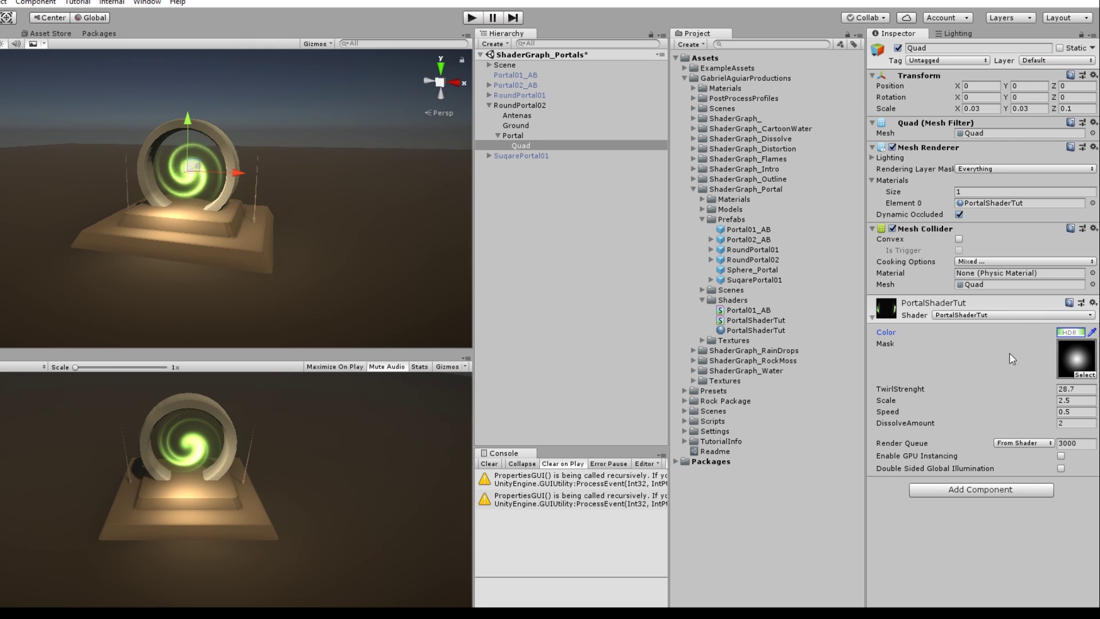
Set Scale to 3.5 and raise the green colour's HDR intensity to 5.5.
left_click_drag(1060, 397, 1053, 395)
left_click(1071, 332)
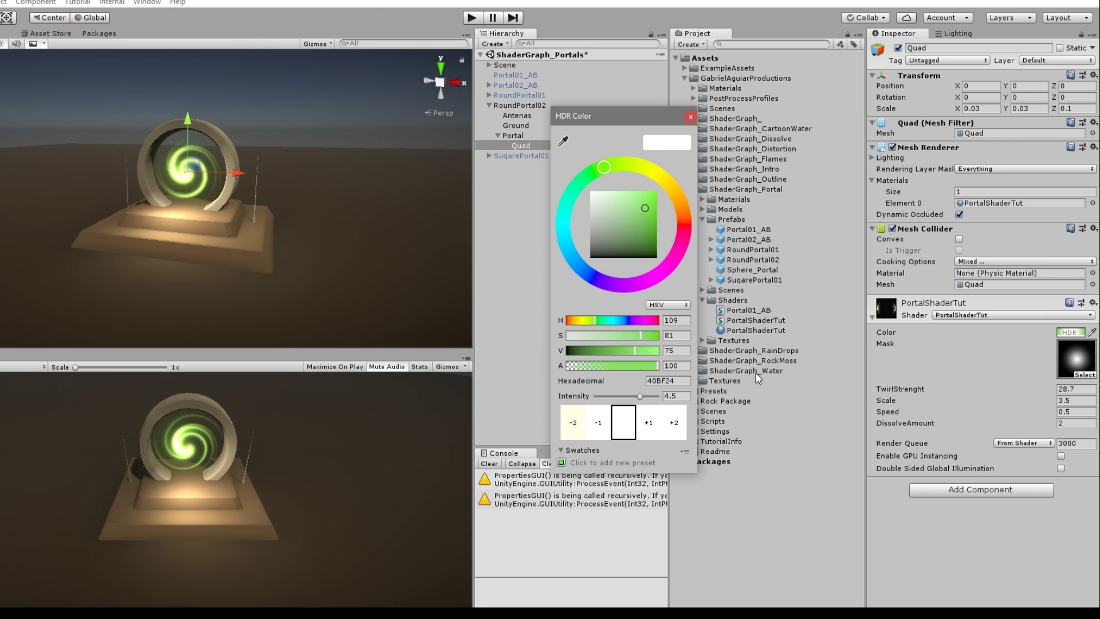
left_click(646, 418)
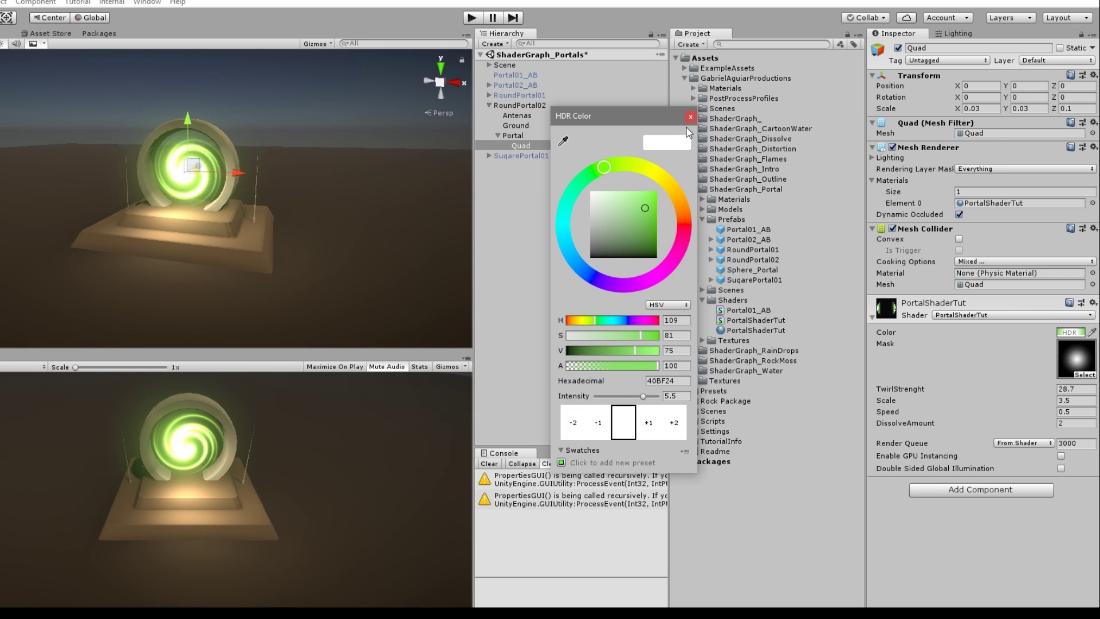
left_click(691, 116)
Add a particle system under Portal named 'Particles'.
right_click(519, 136)
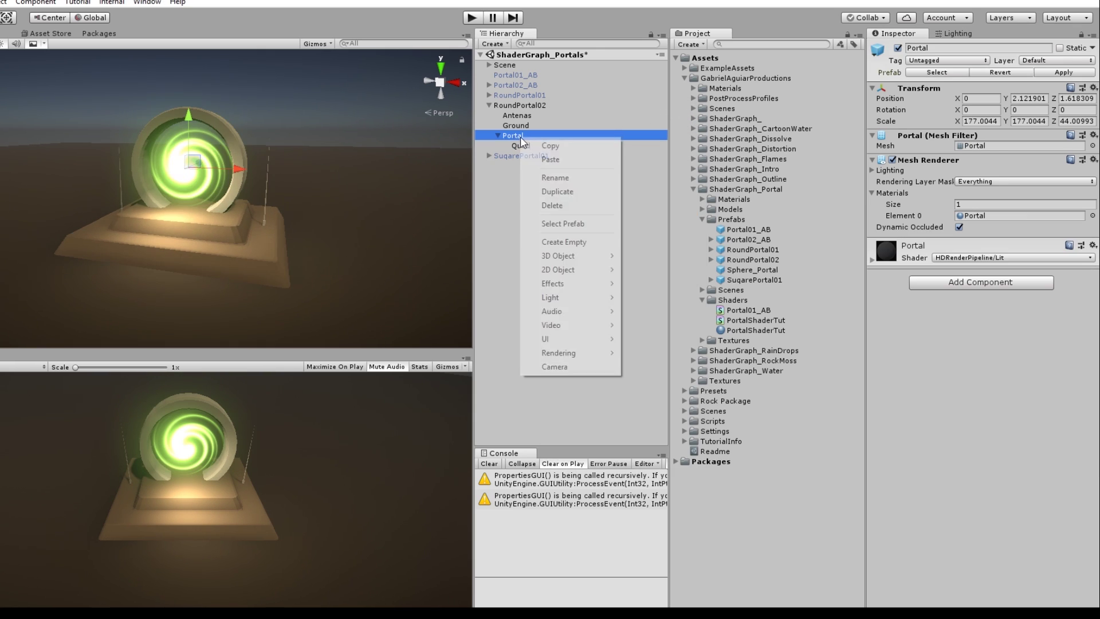
mouse_move(595, 283)
left_click(662, 289)
scroll(244, 163, "up", 2)
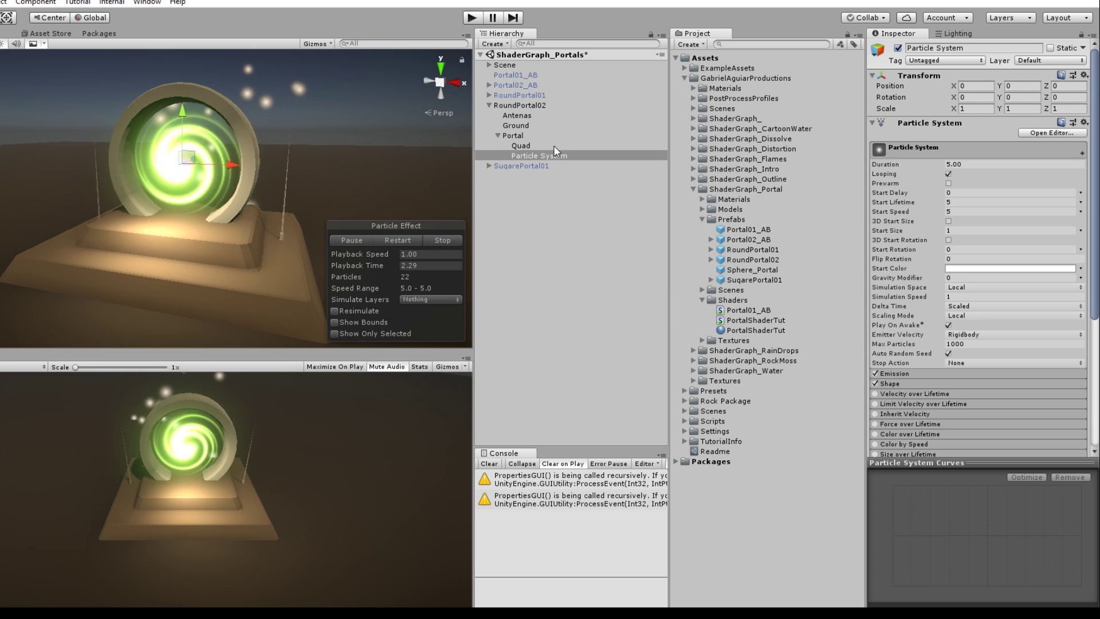
type("Particles")
key("Return")
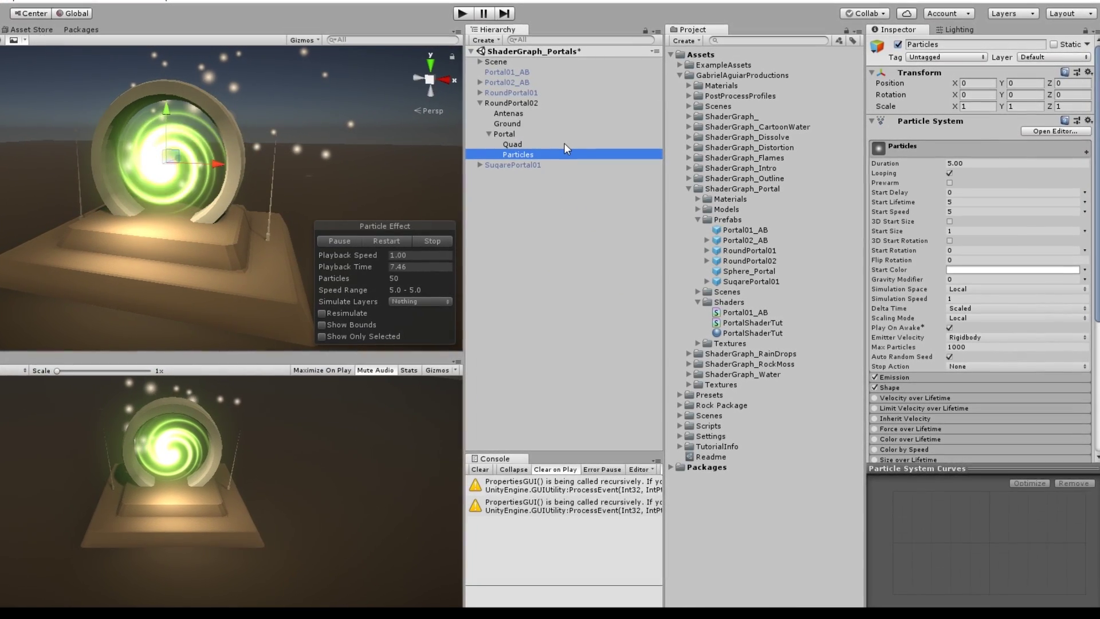
Set Duration to 1 and Start Lifetime random between two constants, 0.8 to 1.6.
left_click(974, 162)
type("1")
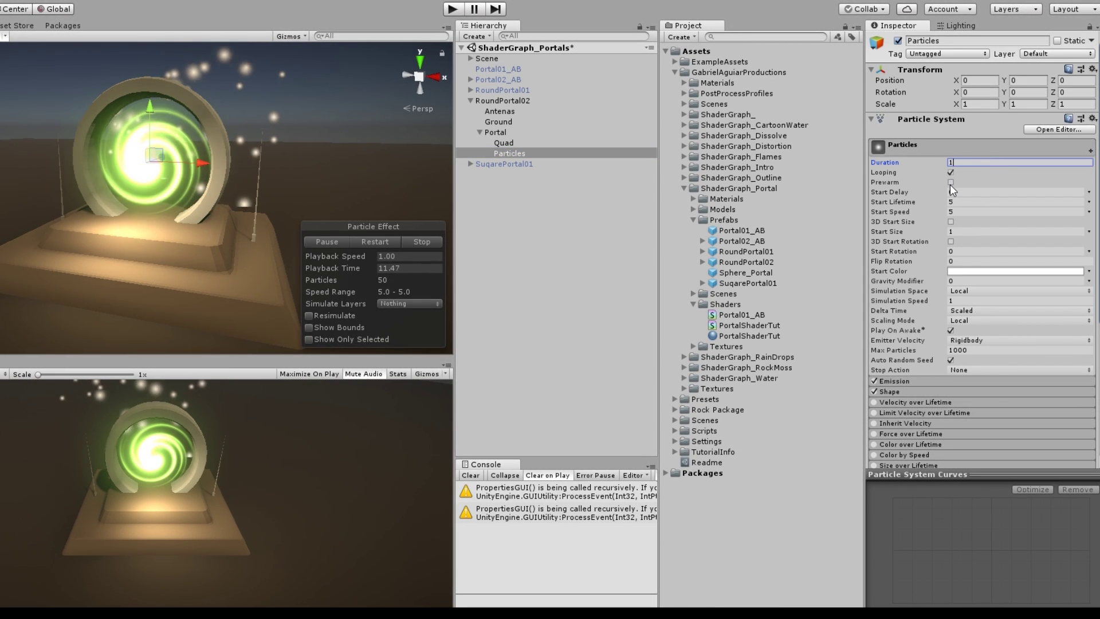
left_click(1088, 211)
left_click(1081, 243)
left_click(1045, 202)
type("1.6")
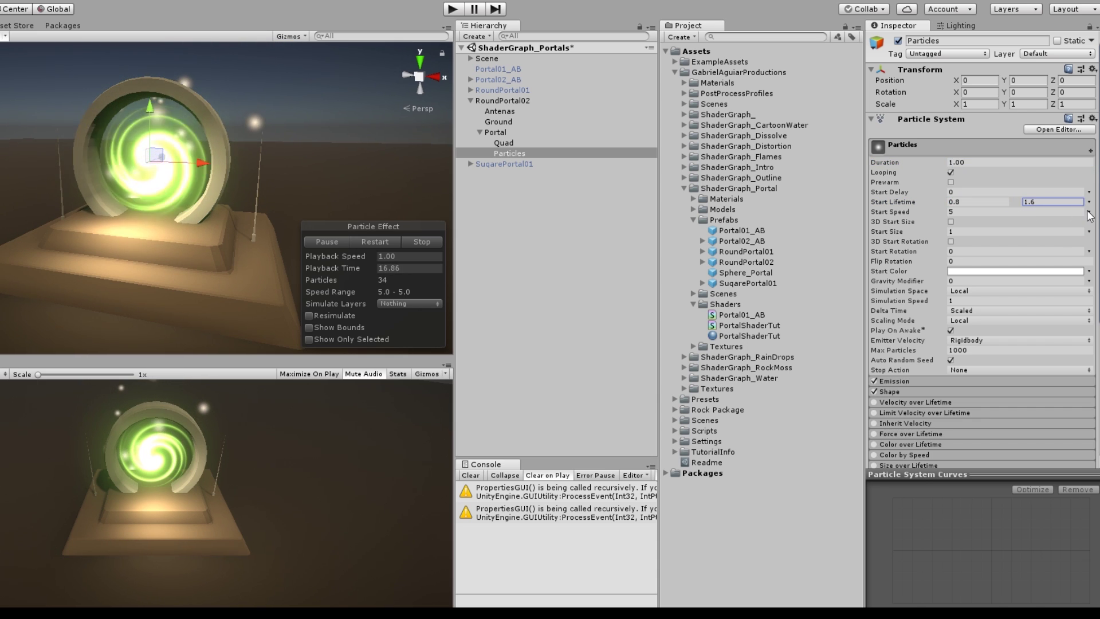
Make Start Speed random (0.2 to -0.2) and Start Size random (0.05–0.4).
left_click(1088, 212)
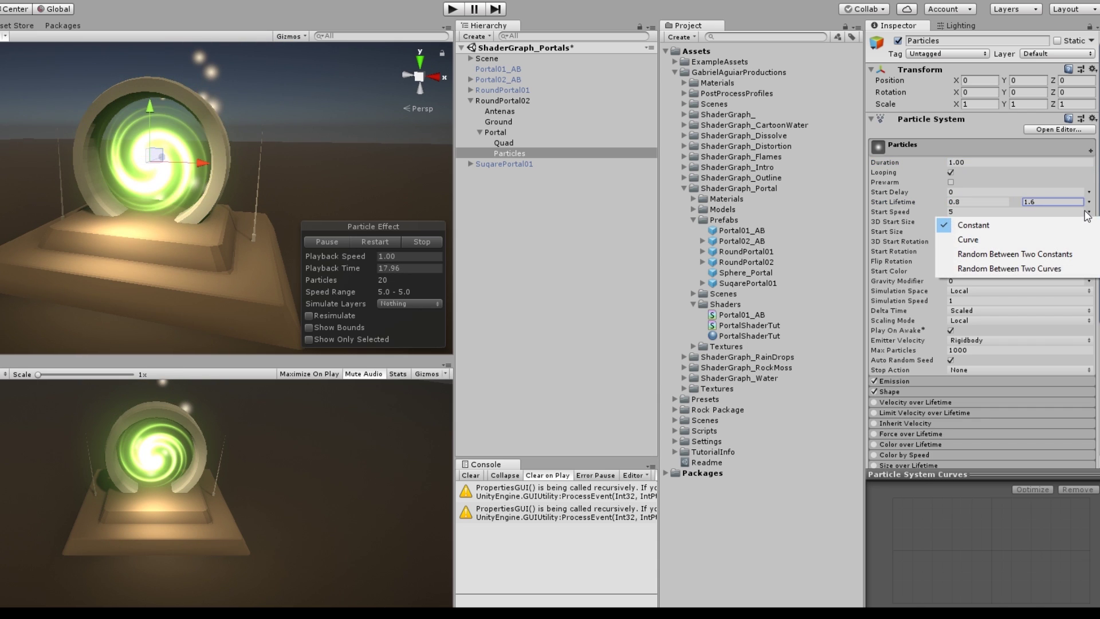
left_click(1055, 255)
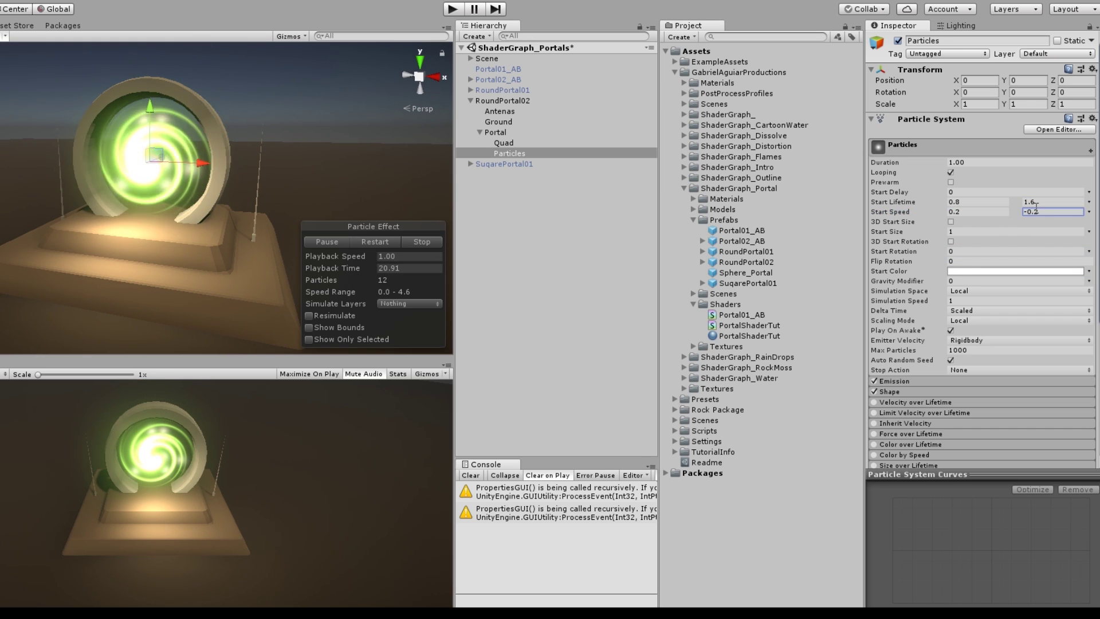
left_click(1088, 231)
left_click(1054, 275)
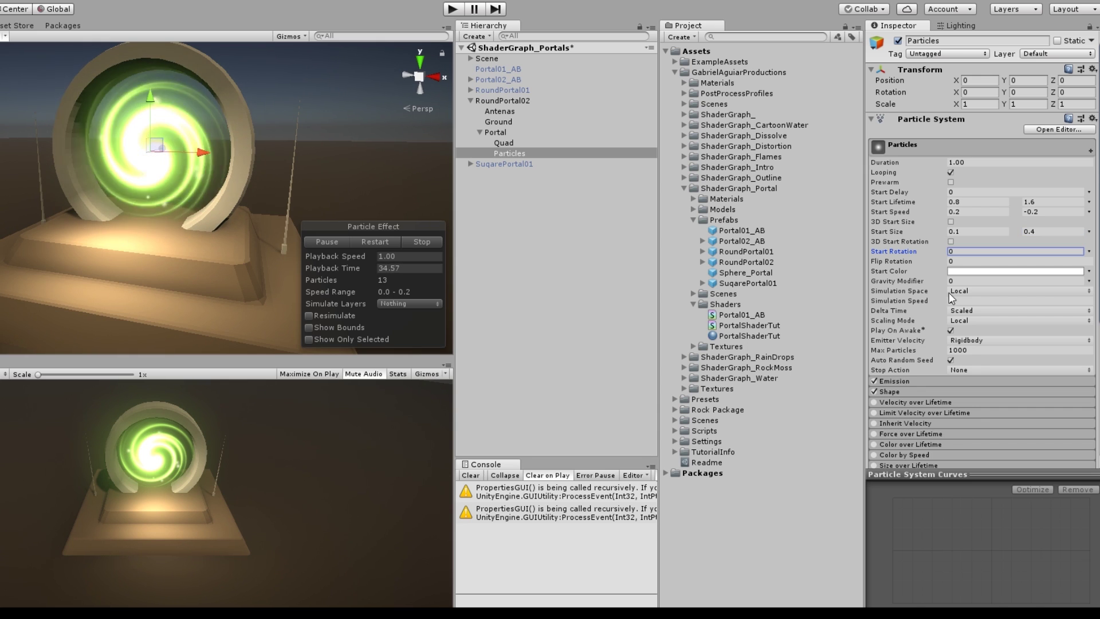
Set Start Color to random between two green colours.
left_click(1088, 271)
left_click(986, 307)
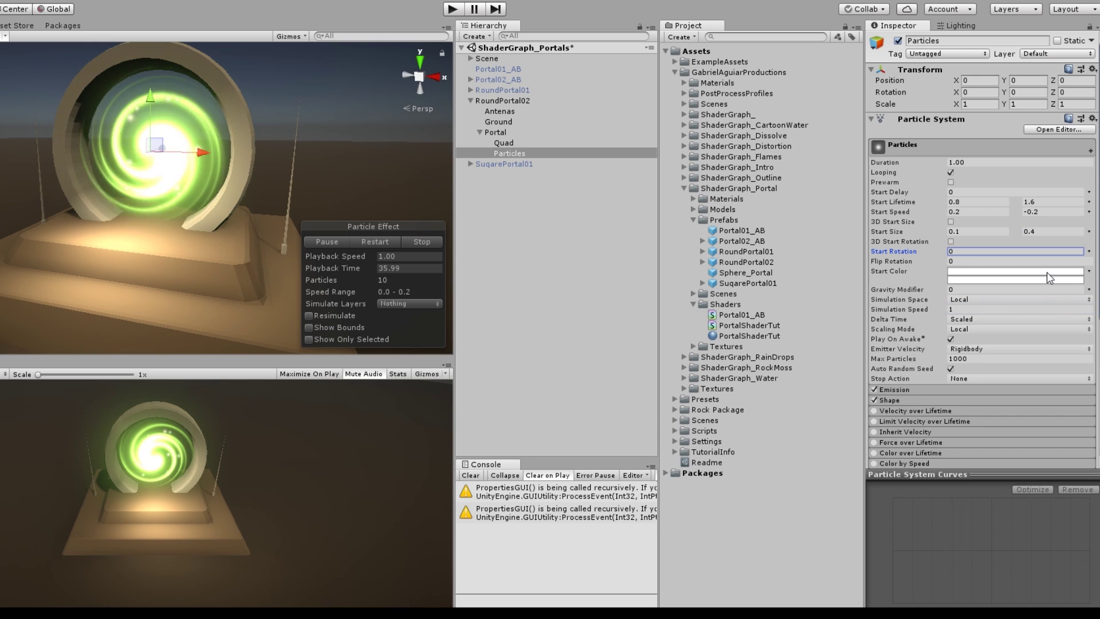
left_click(1014, 271)
left_click(630, 190)
left_click_drag(573, 172, 621, 156)
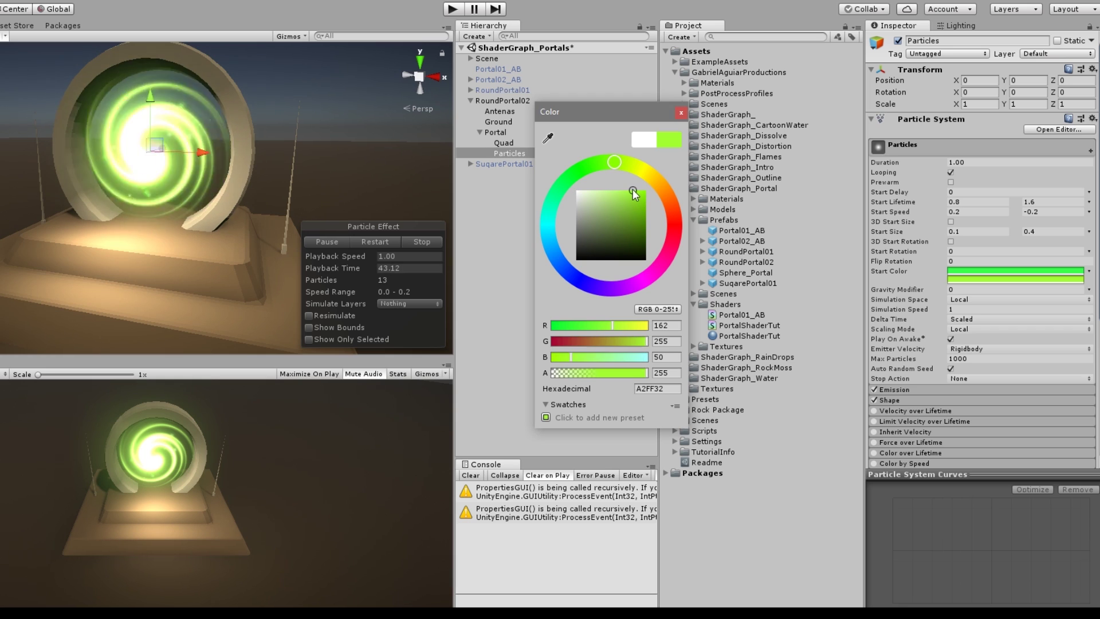
left_click(680, 113)
scroll(959, 327, "down", 3)
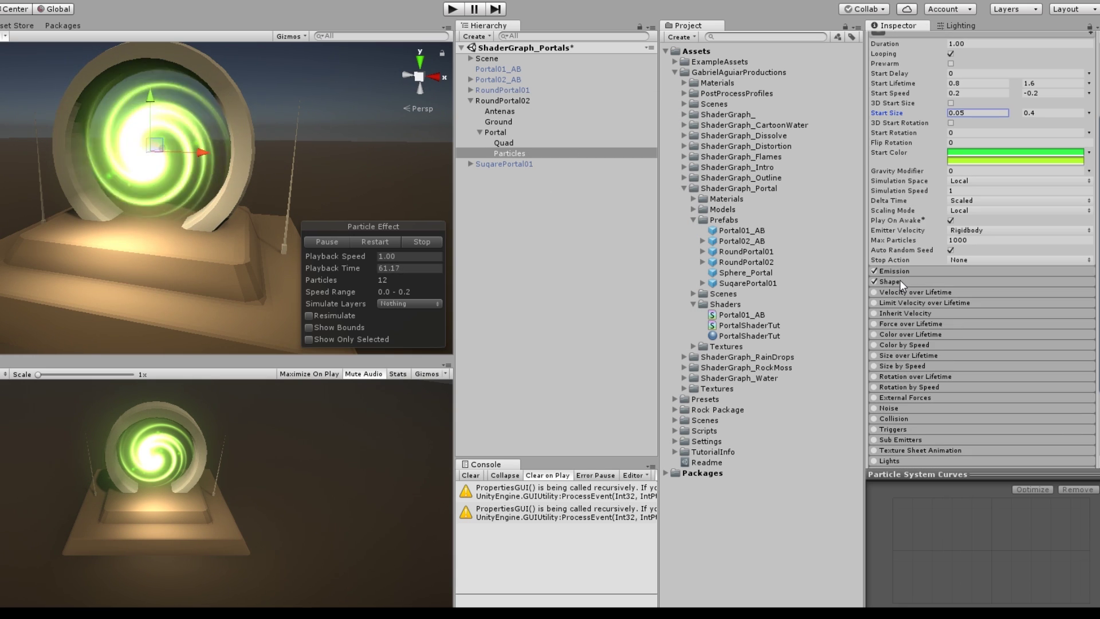
left_click(900, 280)
left_click(964, 291)
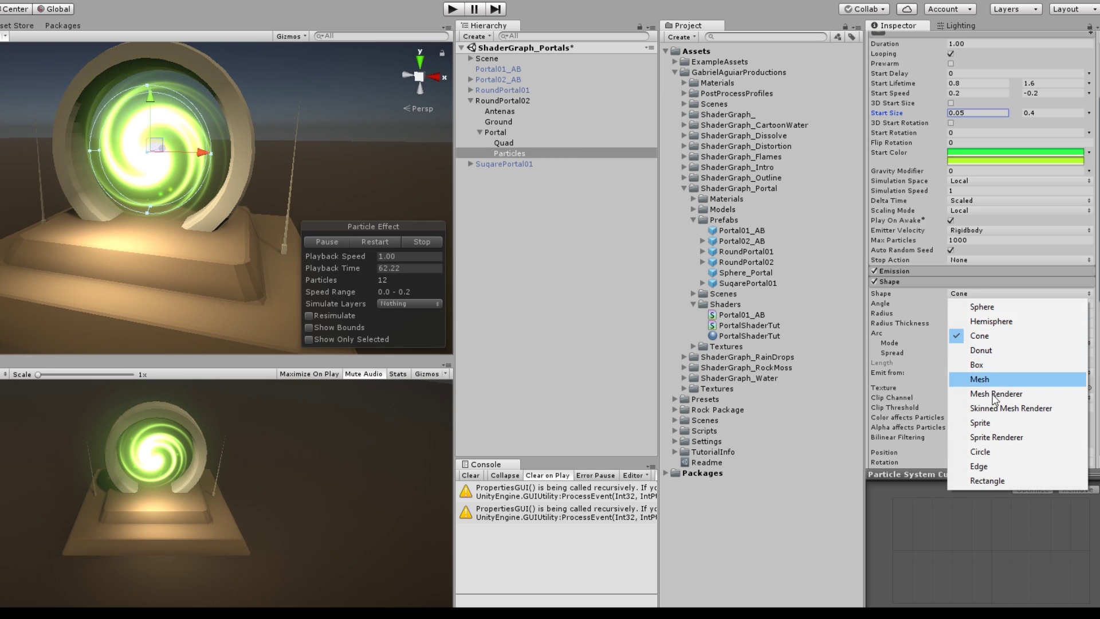
Set the particle emitter shape to Circle around the portal.
left_click(991, 451)
left_click_drag(344, 135, 321, 121, "alt")
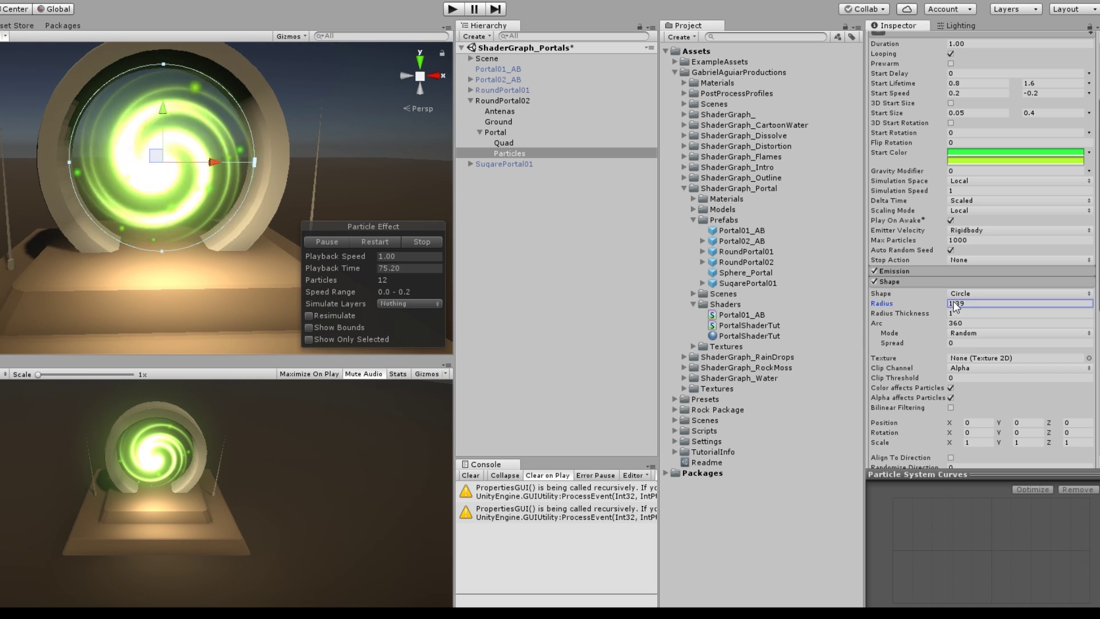
left_click(908, 281)
scroll(899, 253, "down", 3)
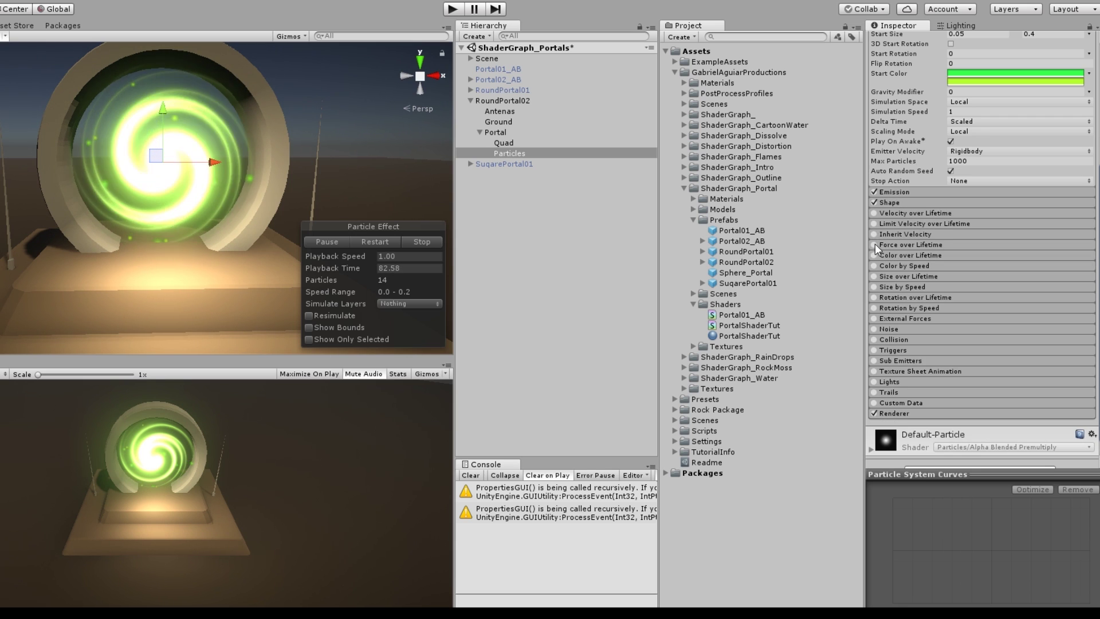
Enable Color over Lifetime so particles fade to 0 alpha.
left_click(902, 256)
left_click(960, 268)
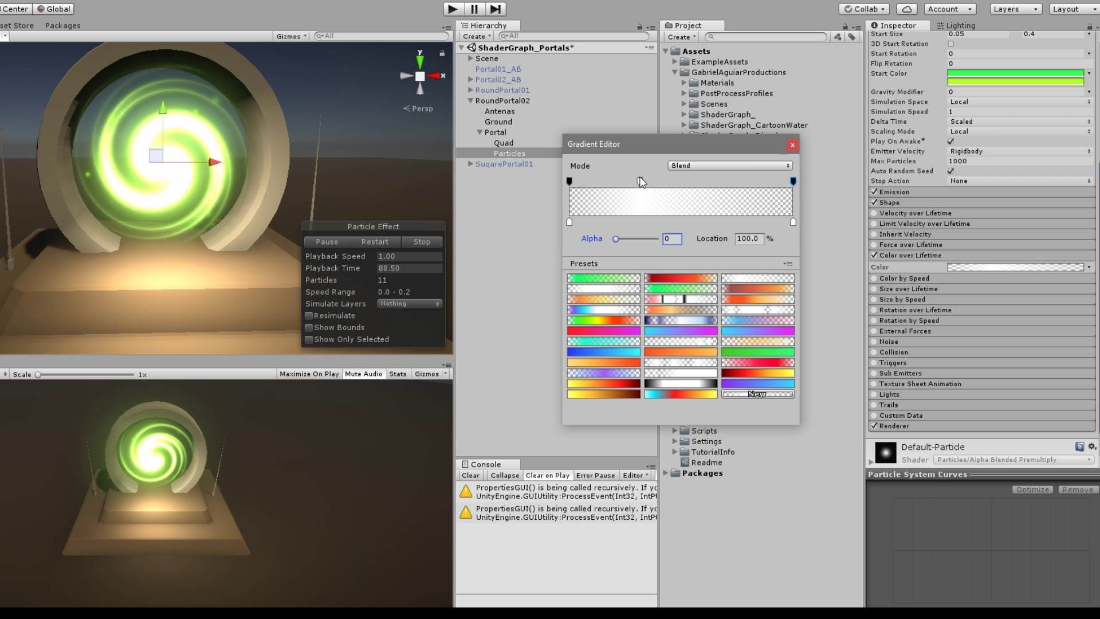
left_click(791, 145)
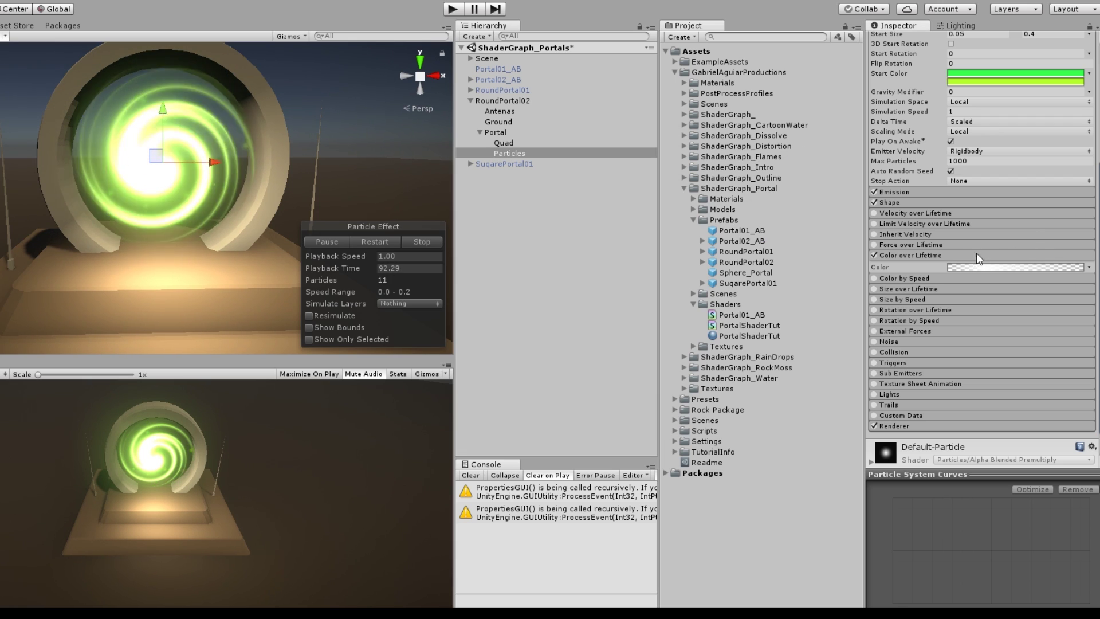
left_click(902, 256)
Enable Size over Lifetime with a rising curve and check the Emission rate of 25.
left_click(876, 276)
left_click(978, 297)
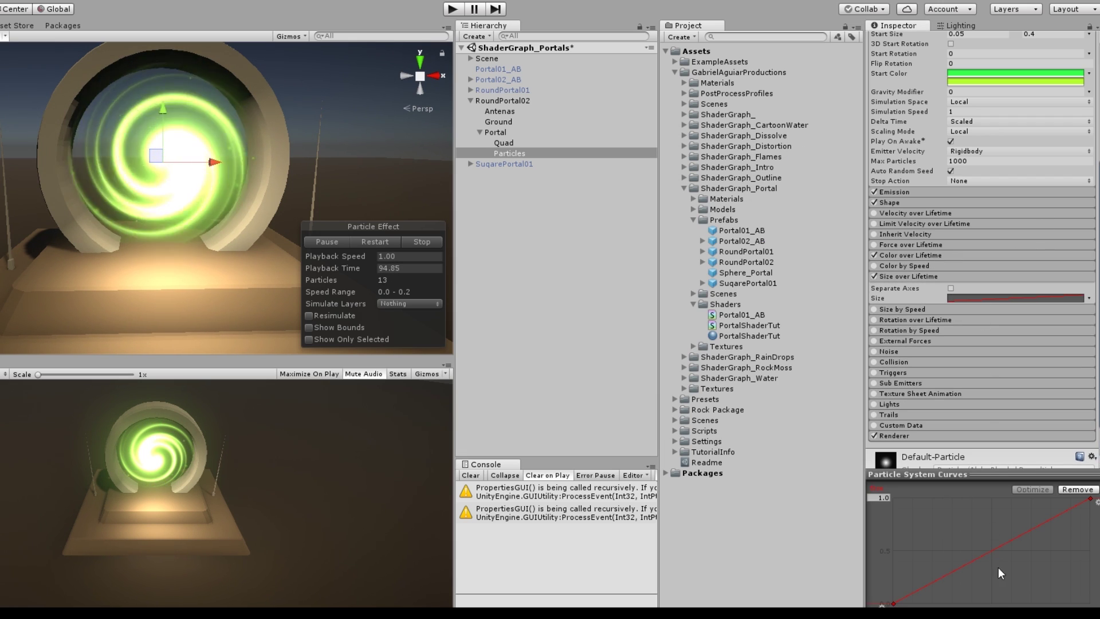
left_click(893, 276)
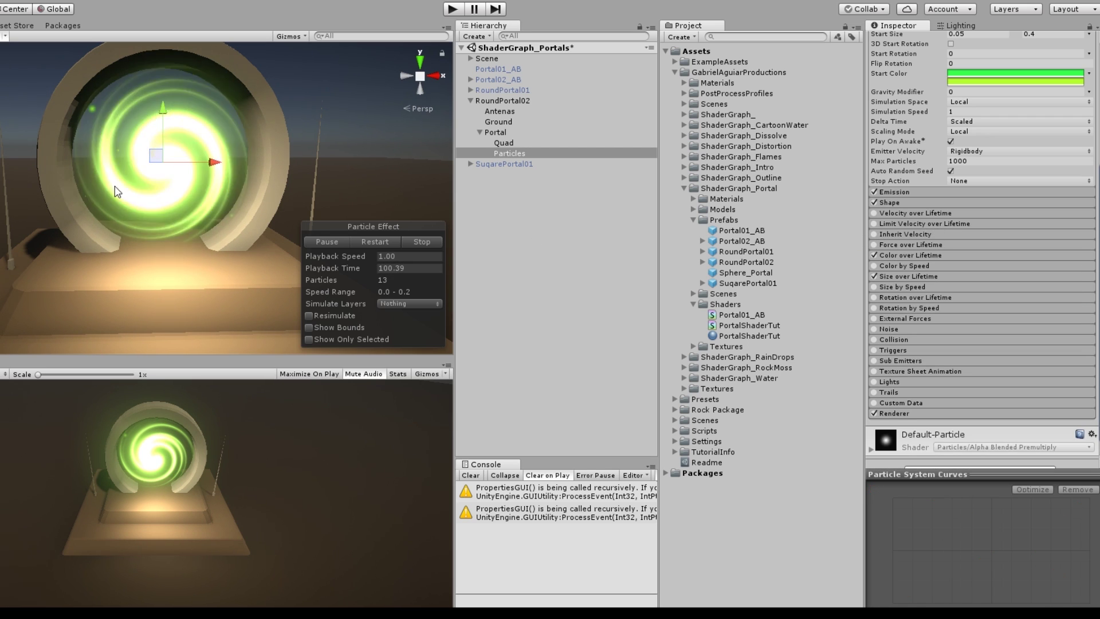
left_click(940, 193)
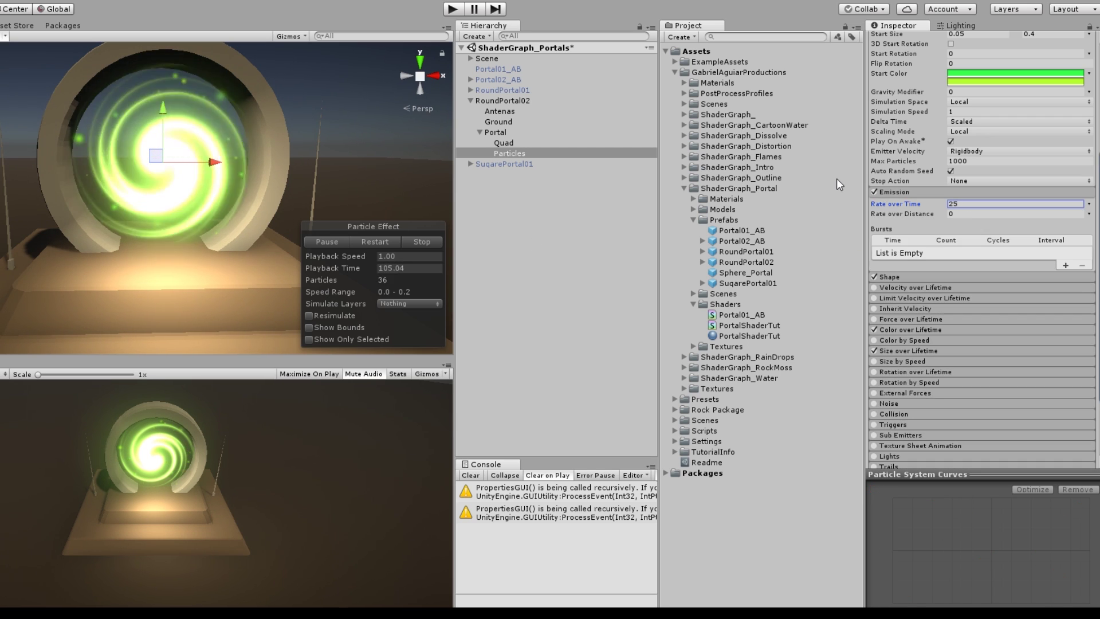
Enable Noise with Strength random between 0.2 and 0.8.
left_click(907, 193)
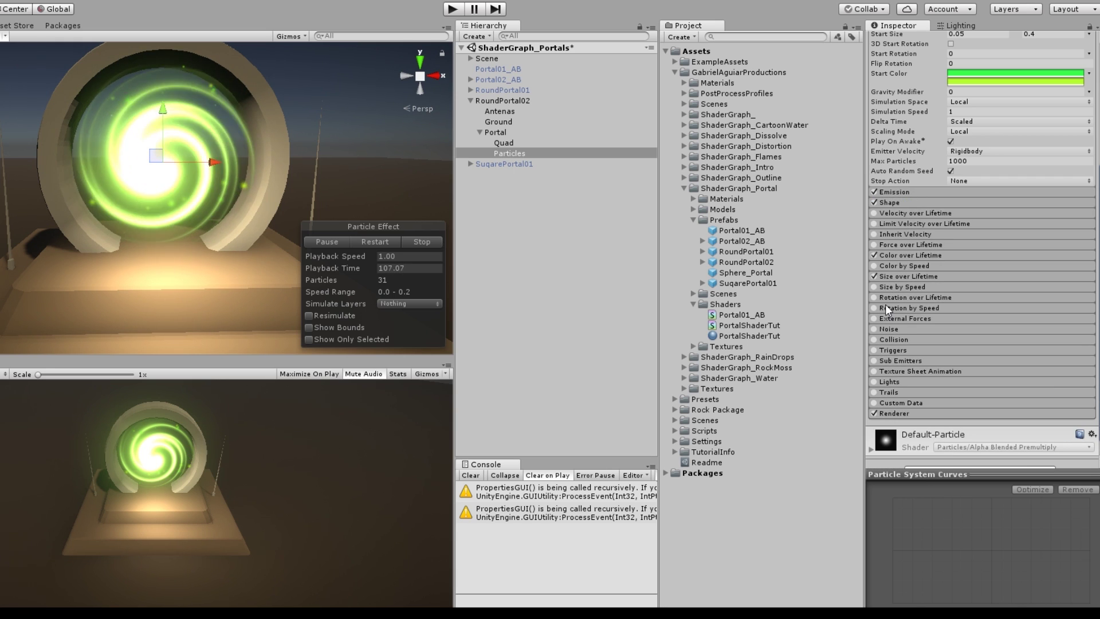
left_click(892, 327)
left_click(873, 328)
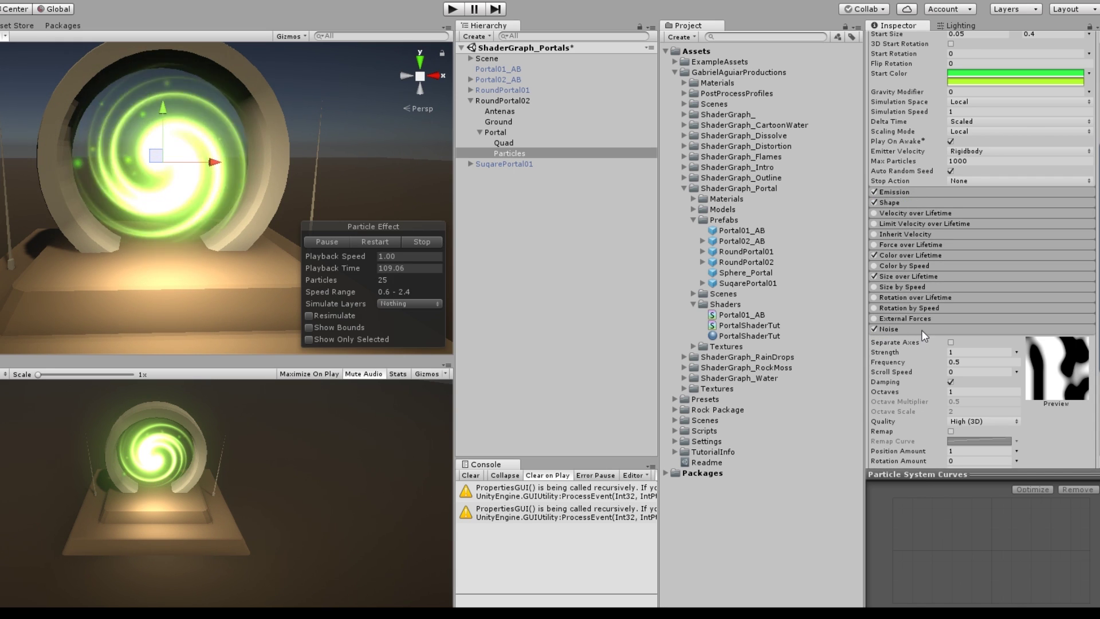
scroll(968, 367, "up", 3)
left_click(1016, 391)
left_click(980, 434)
left_click(954, 391)
type("0.2")
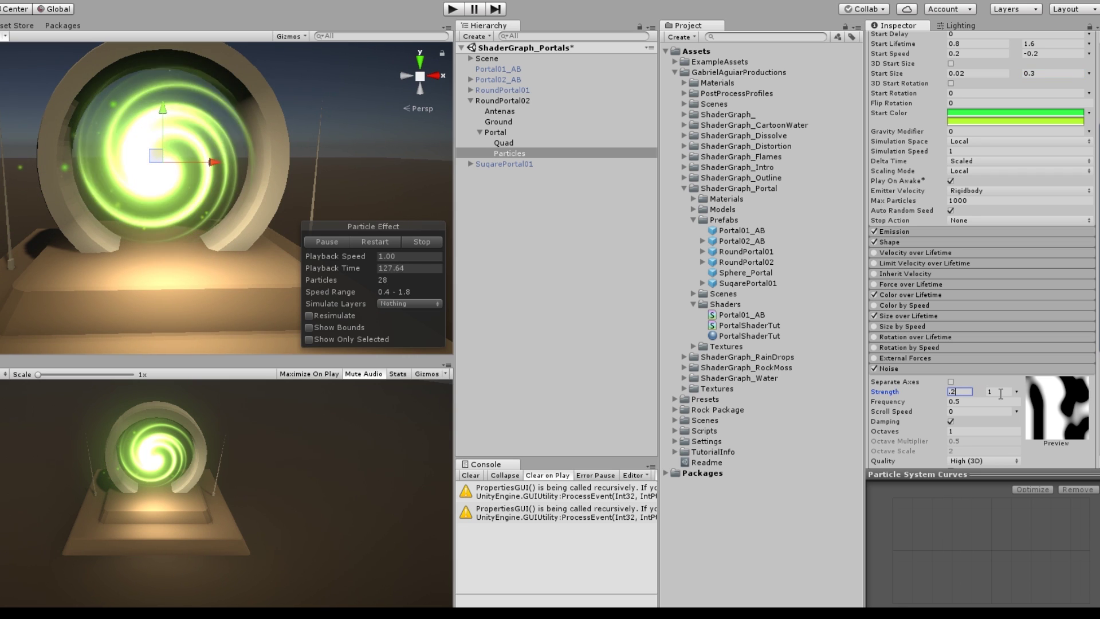
left_click(998, 392)
type("0.8")
Set noise Frequency to 0.8 and Scroll Speed to 0.2.
scroll(999, 393, "down", 3)
left_click(975, 362)
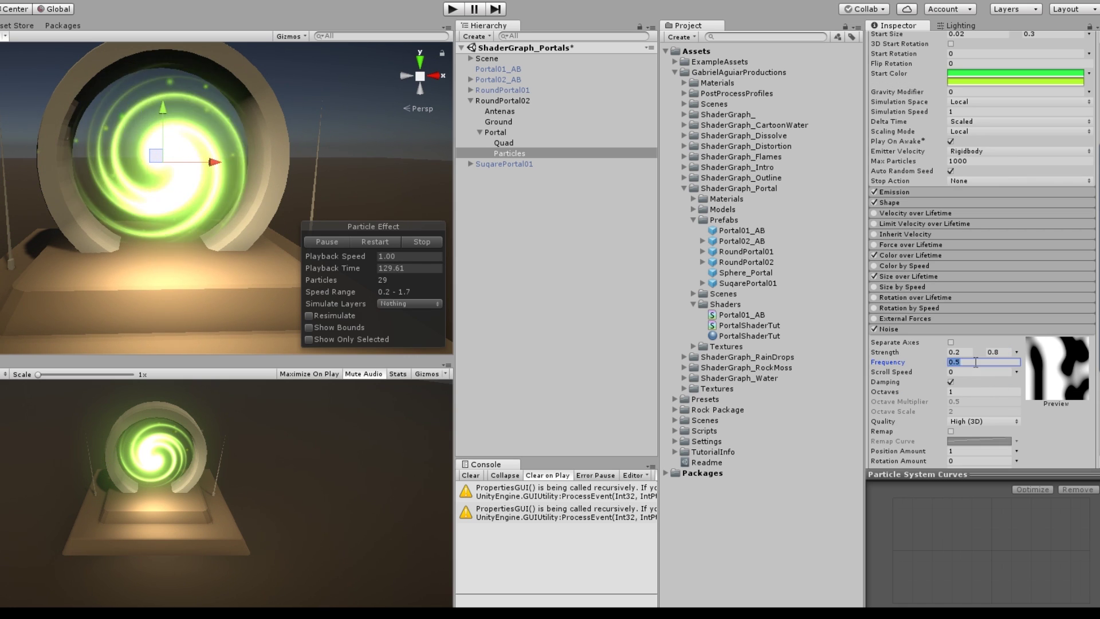
type(".8")
left_click(970, 371)
type("0.2")
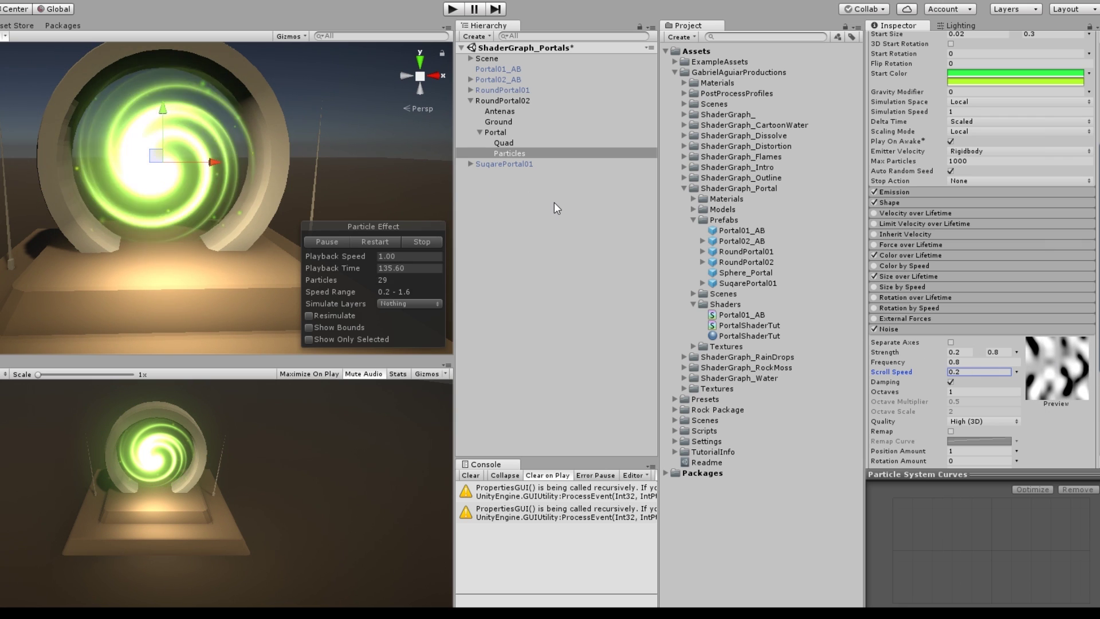
Enable Velocity over Lifetime with Orbital Z velocity 2.
scroll(940, 355, "down", 3)
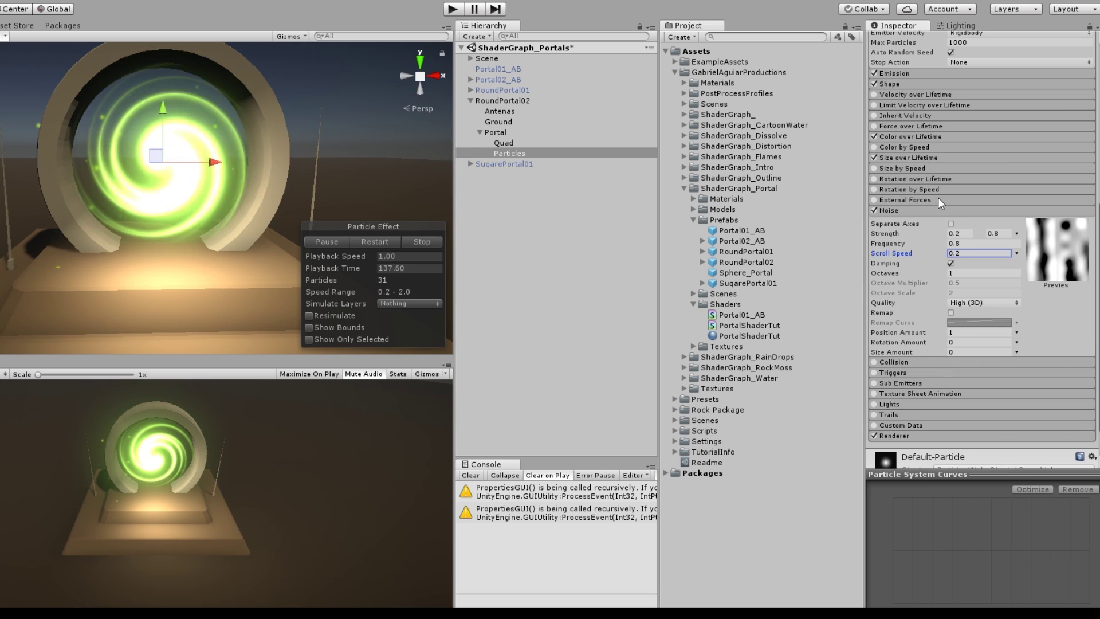
left_click(929, 210)
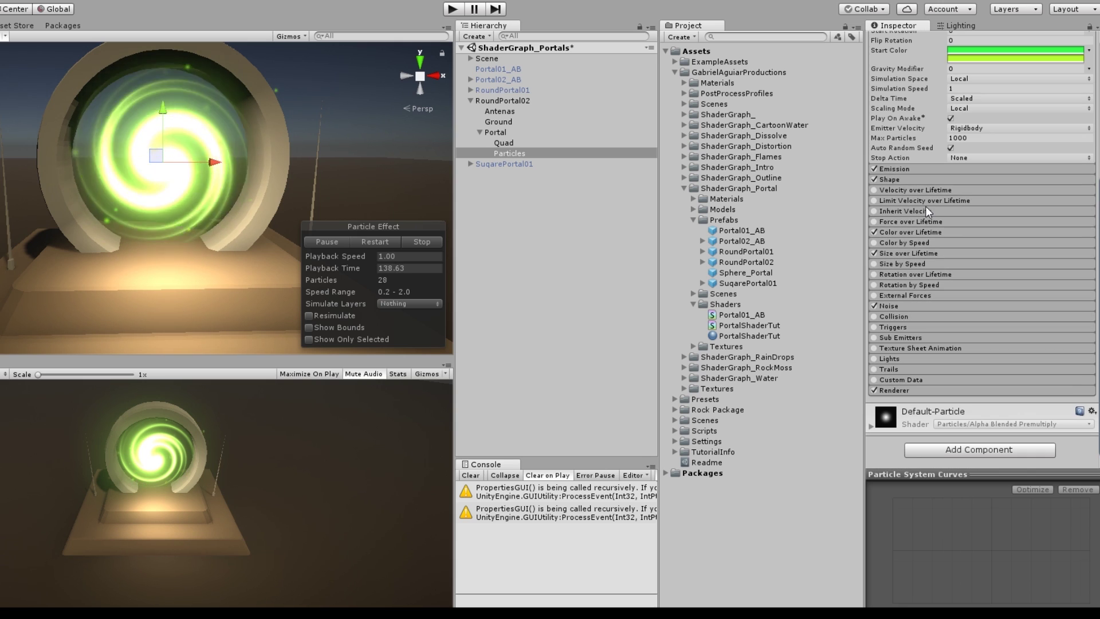
left_click(896, 191)
left_click(873, 189)
left_click(980, 221)
left_click(1036, 222)
type("2")
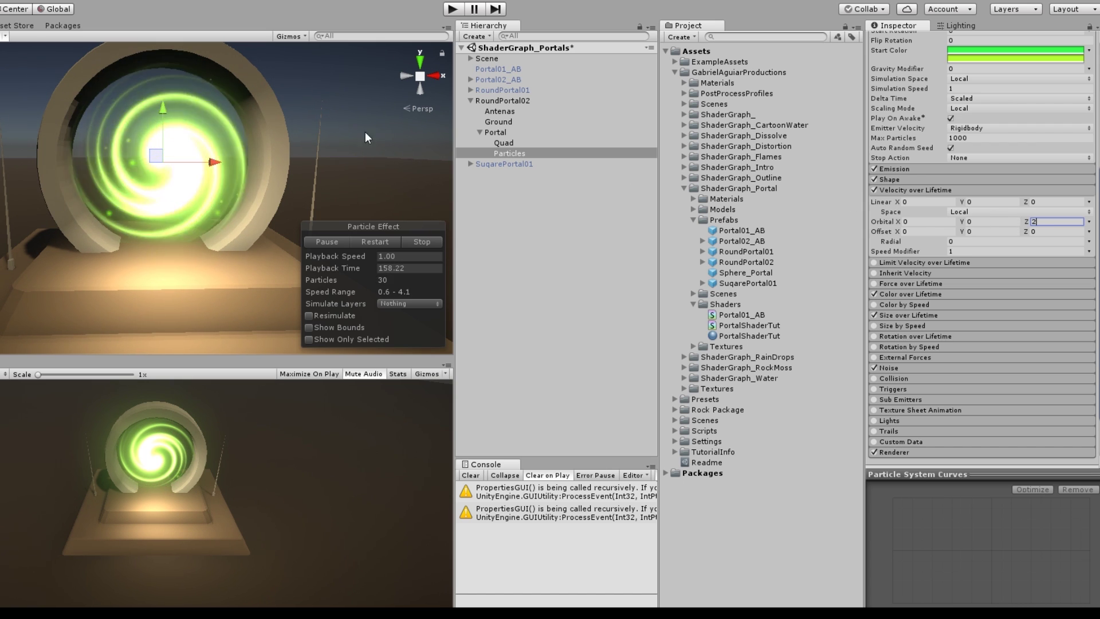
scroll(272, 133, "up", 2)
scroll(270, 128, "down", 4)
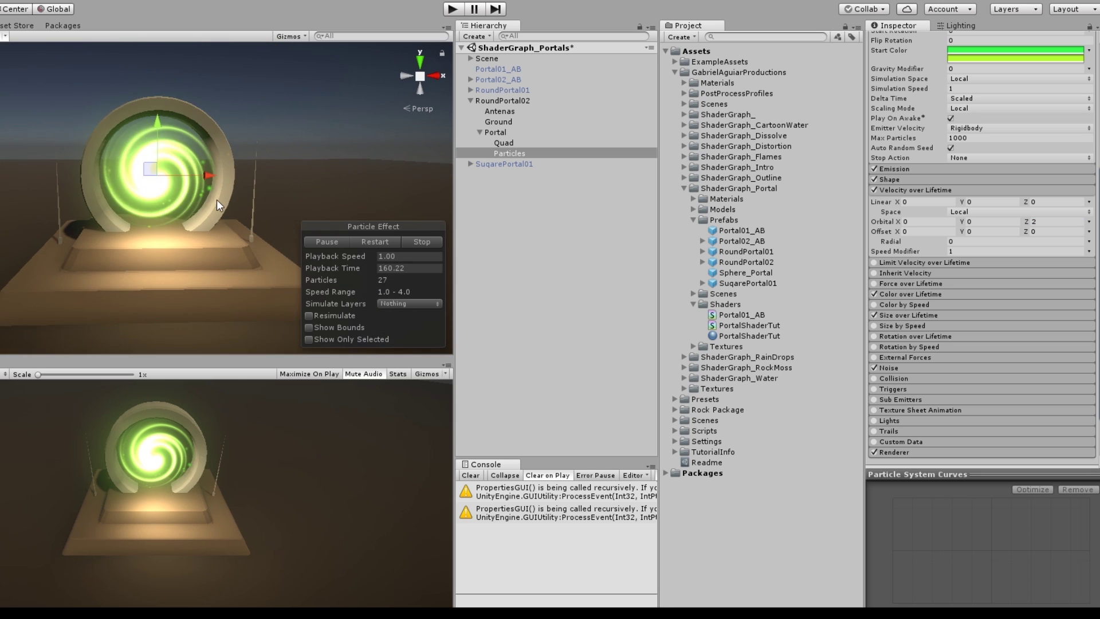
scroll(299, 182, "up", 2)
left_click(475, 195)
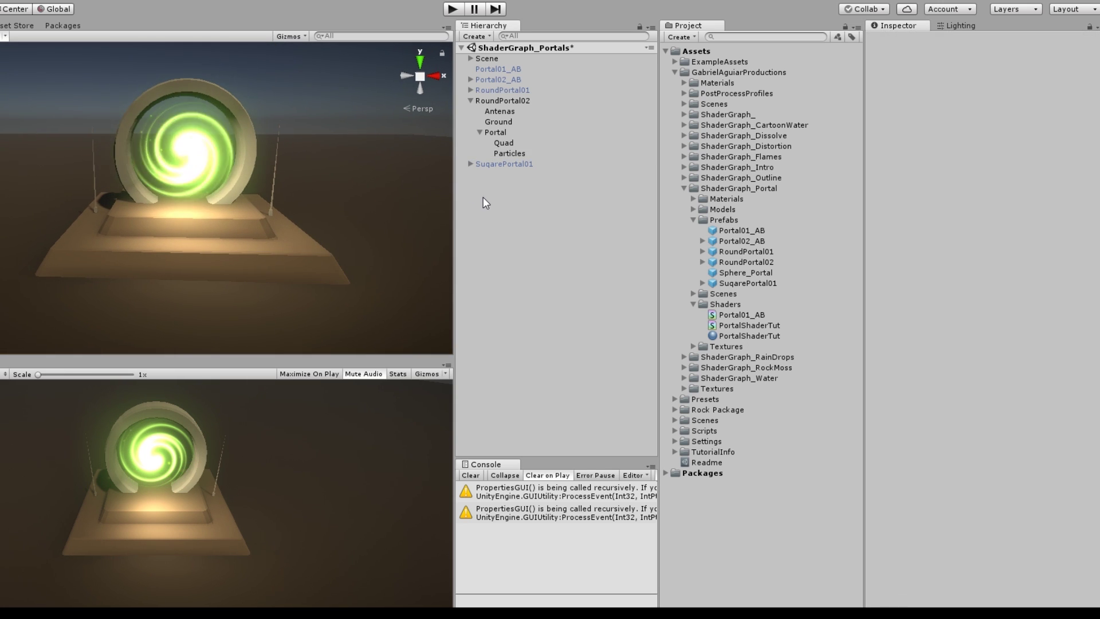
Add a second particle system under Portal and name it DarkBeam.
scroll(383, 176, "up", 2)
left_click(498, 152)
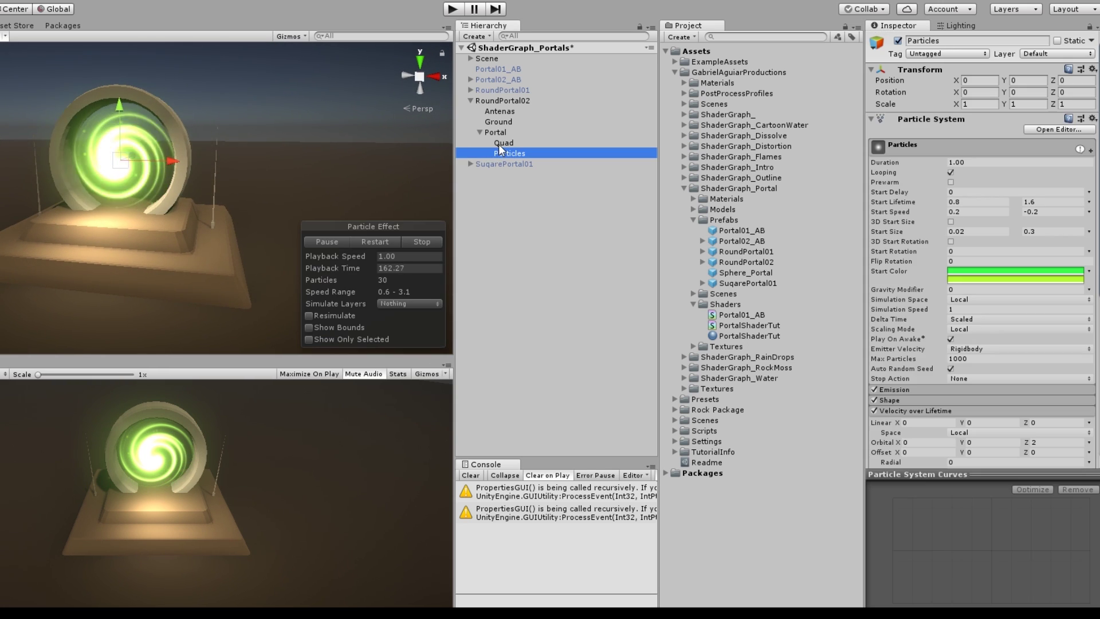
scroll(282, 156, "up", 2)
left_click_drag(282, 156, 283, 157, "alt")
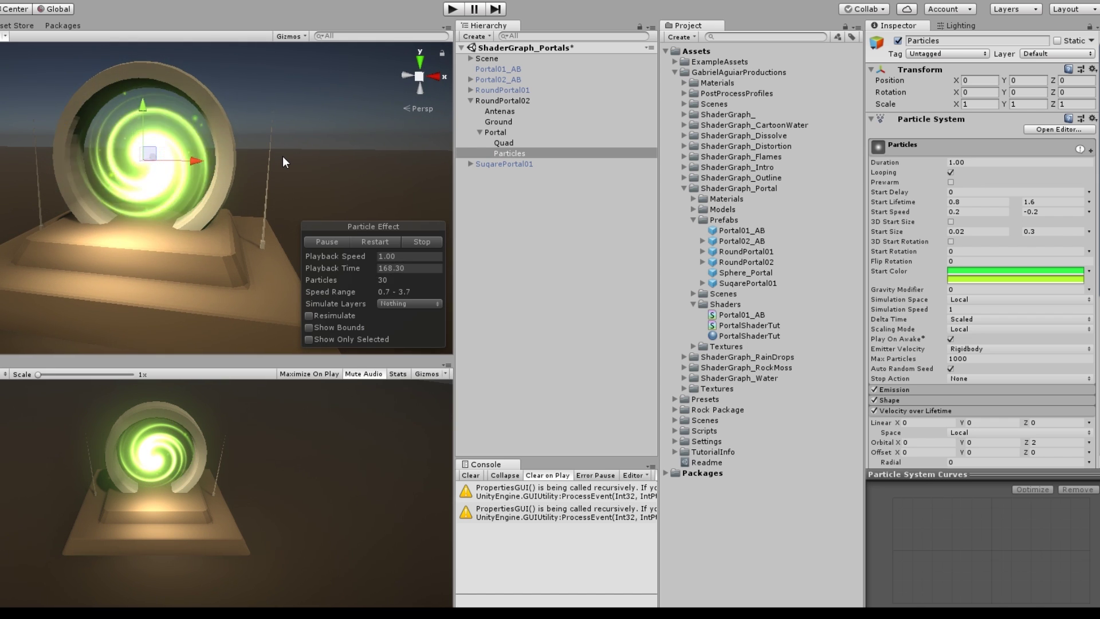
left_click(509, 133)
right_click(510, 133)
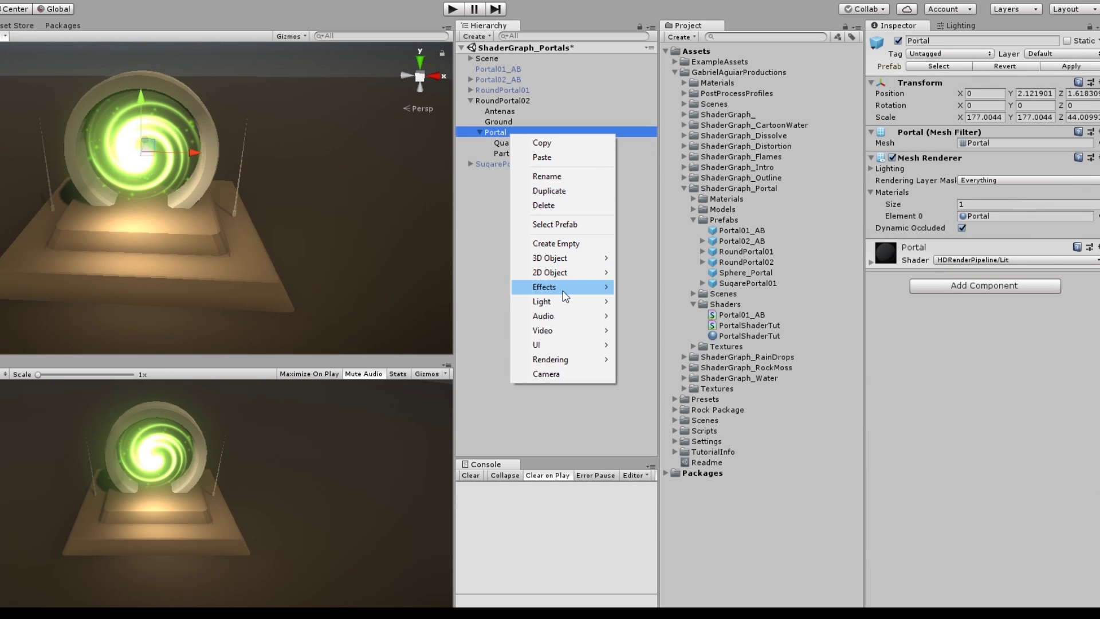
left_click(641, 287)
type("DarkBeam")
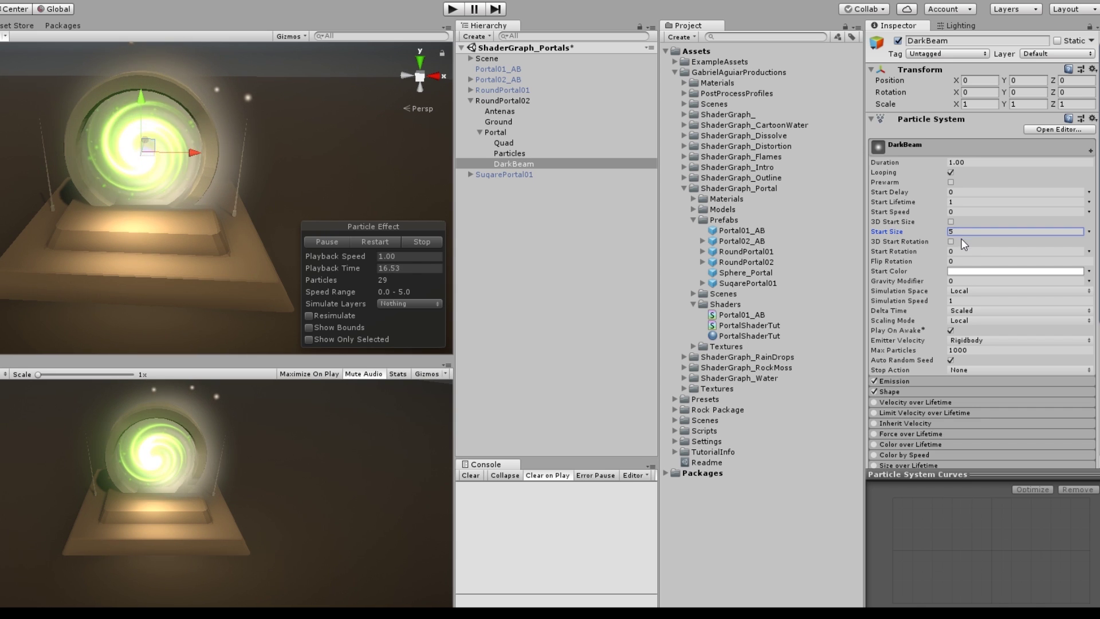
Set DarkBeam's start colour to black and turn off the Shape module.
left_click(1016, 270)
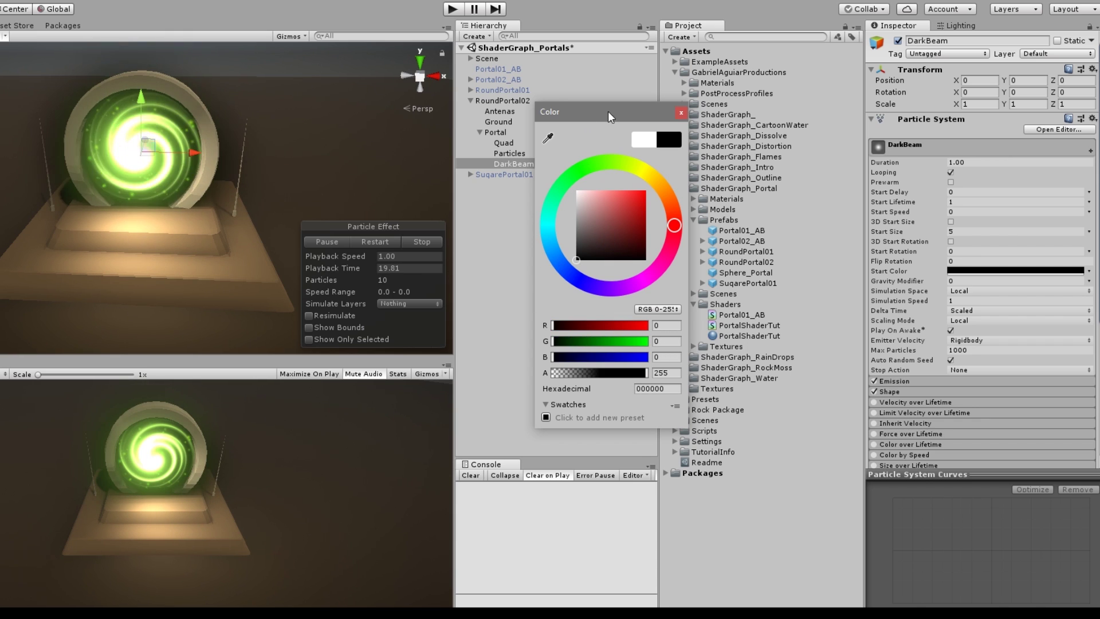
left_click(682, 113)
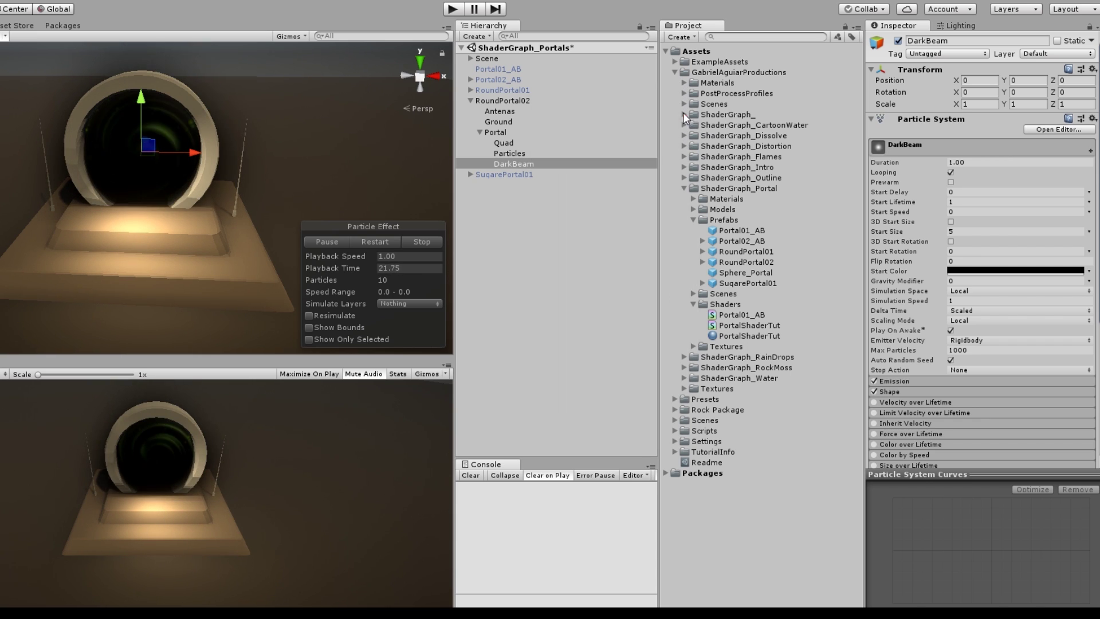
scroll(988, 330, "down", 3)
left_click(874, 312)
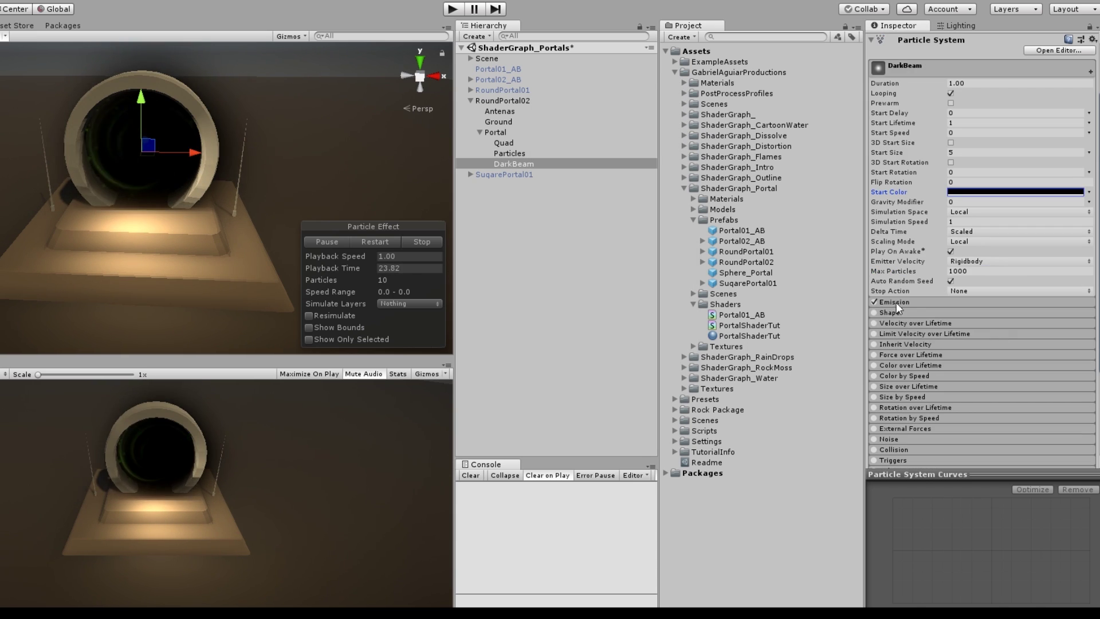
Set Emission Rate over Time to 0 with one burst of count 1.
left_click(892, 302)
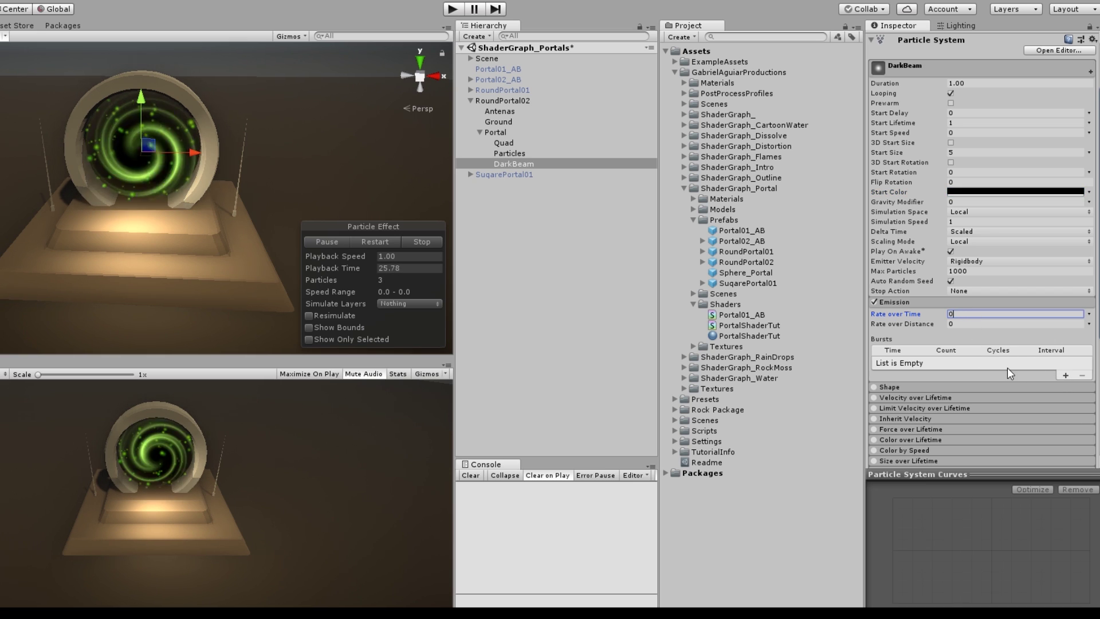
left_click(1065, 375)
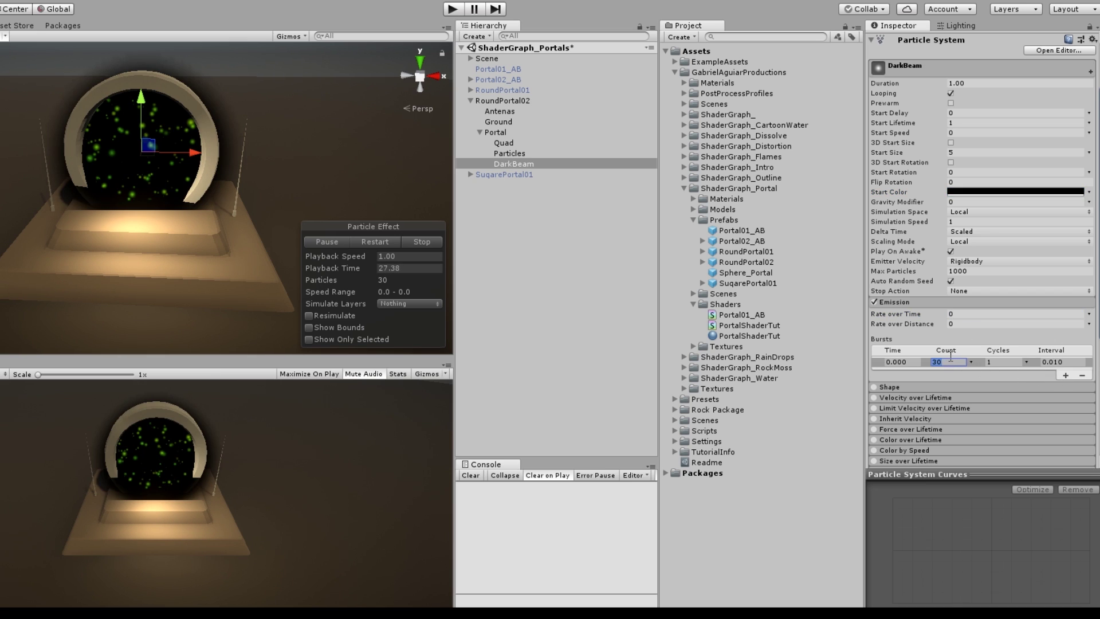
type("1")
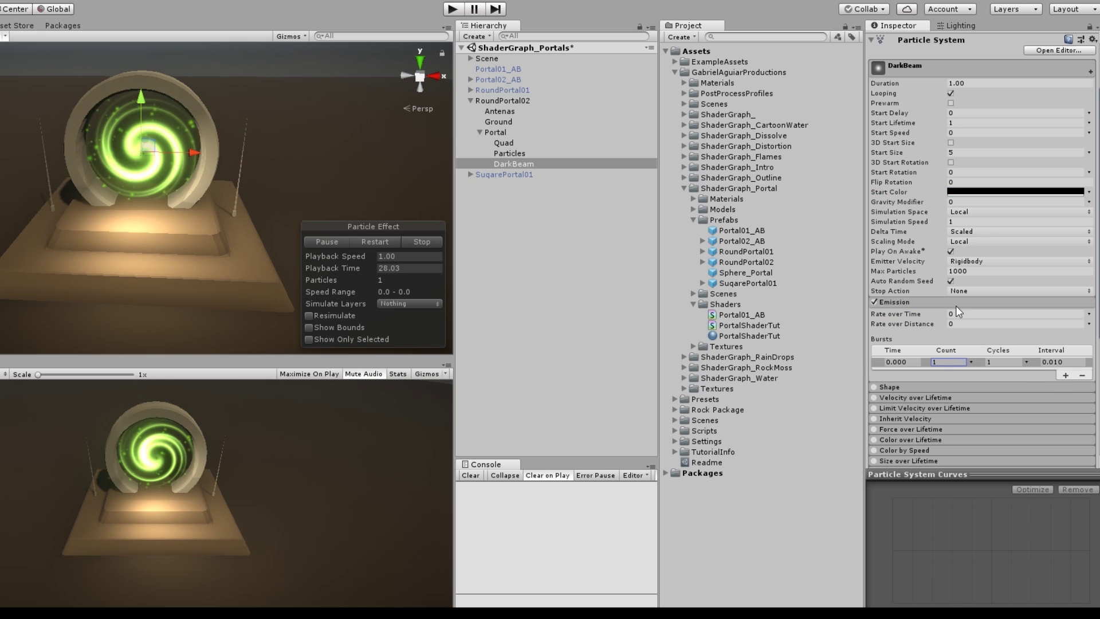
scroll(914, 342, "down", 5)
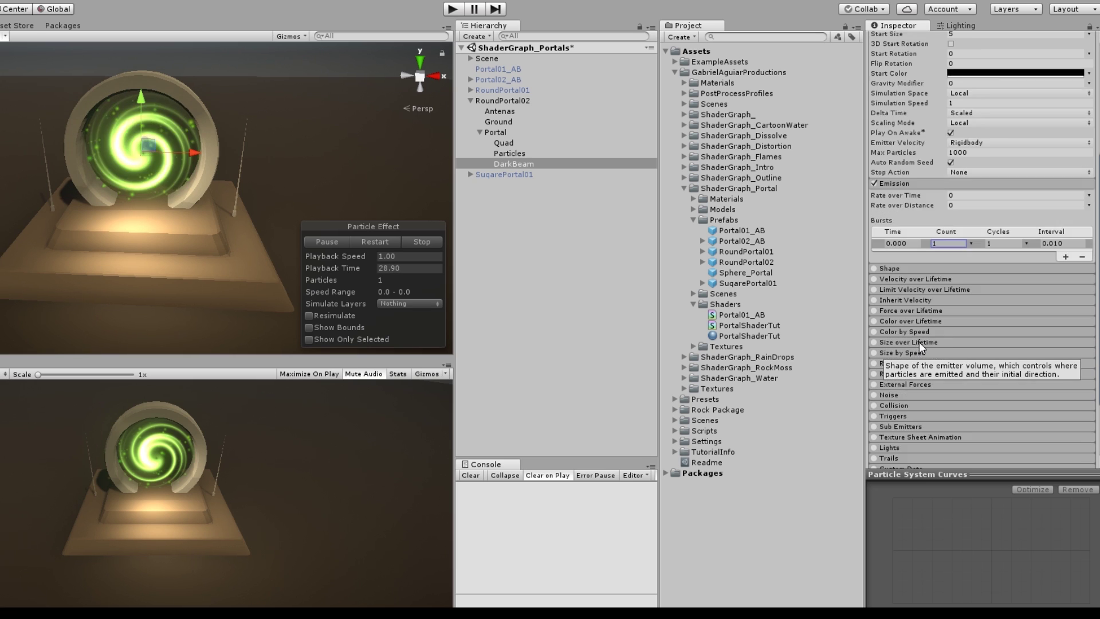
left_click(919, 390)
scroll(974, 389, "down", 4)
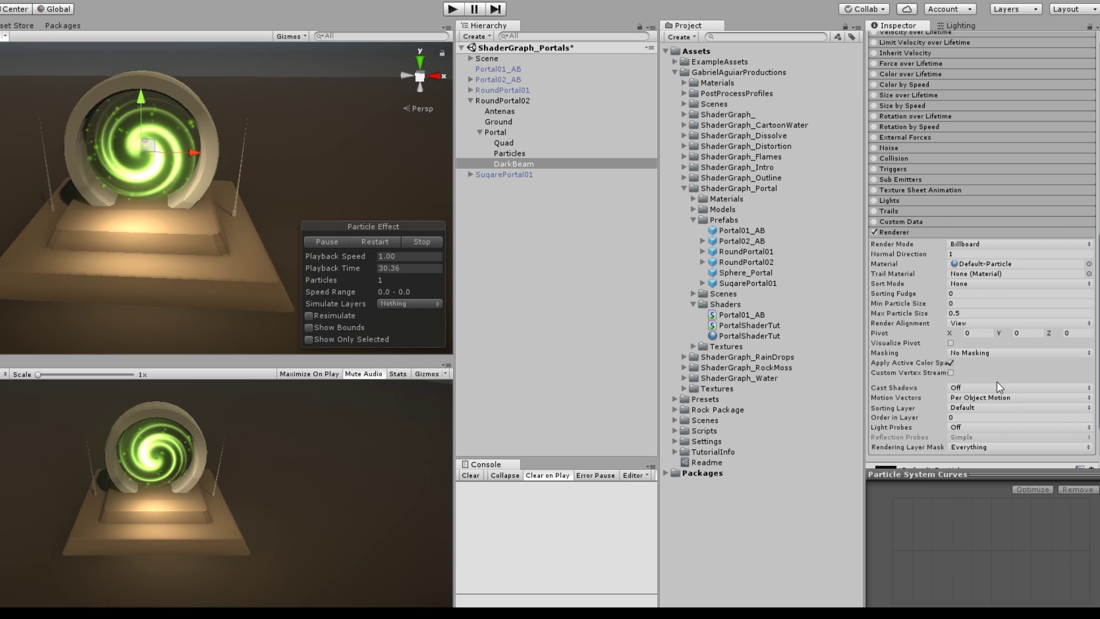
Set Renderer alignment to Local, Max Particle Size 3, Order in Layer -1.
left_click(971, 324)
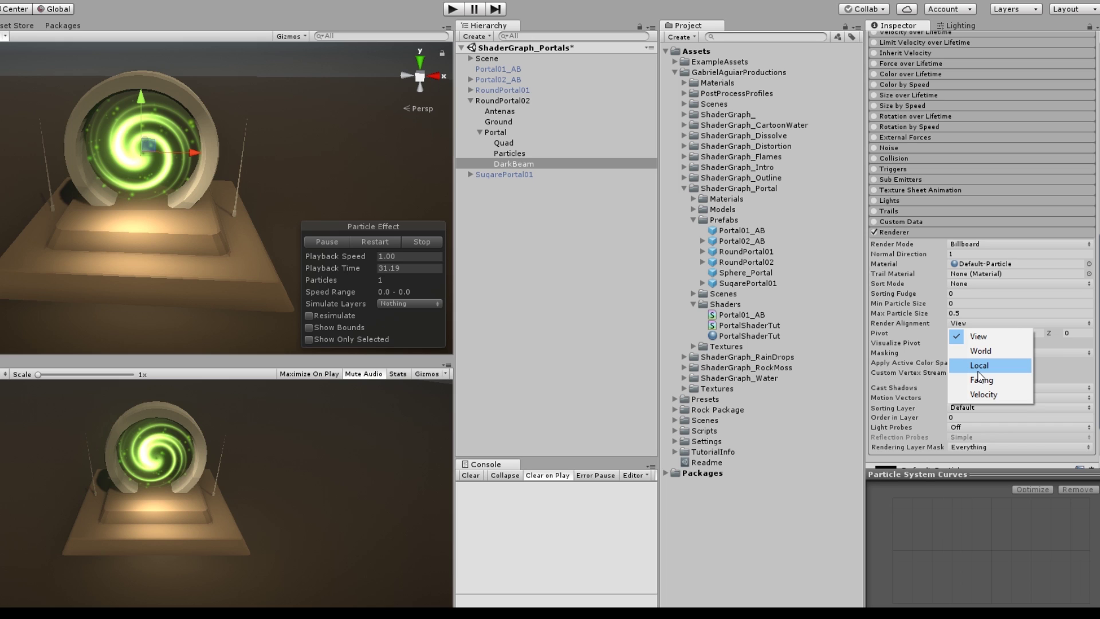
left_click(979, 367)
left_click(965, 313)
type("3")
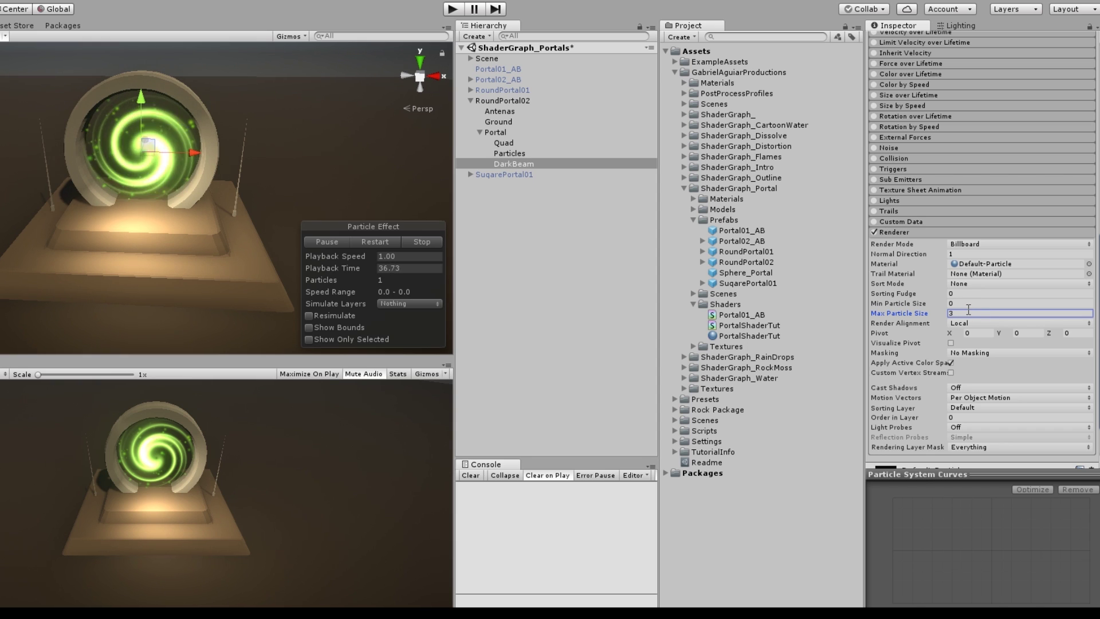
scroll(968, 311, "down", 3)
left_click(968, 379)
type("-")
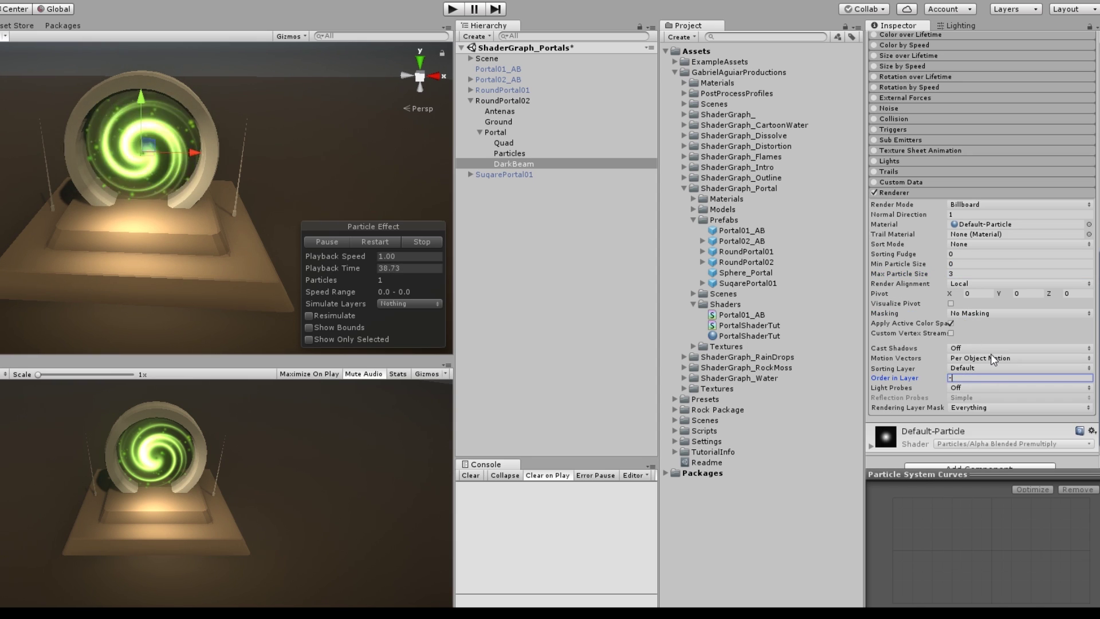
type("1")
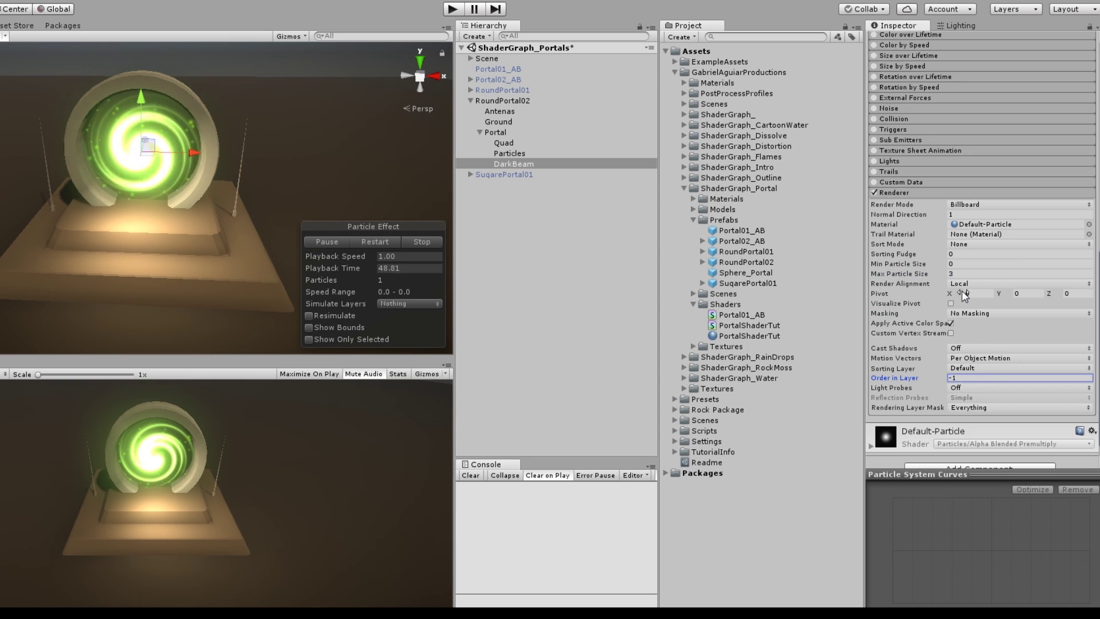
Raise the burst count to 2 and move DarkBeam slightly lower-left.
scroll(965, 287, "up", 20)
left_click(950, 351)
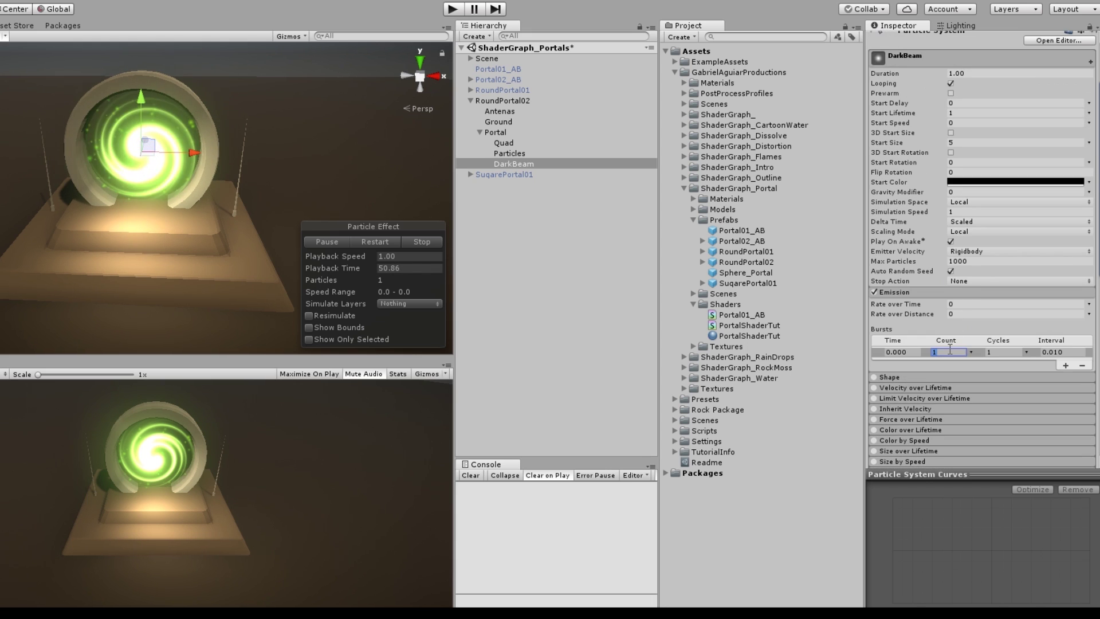
type("2")
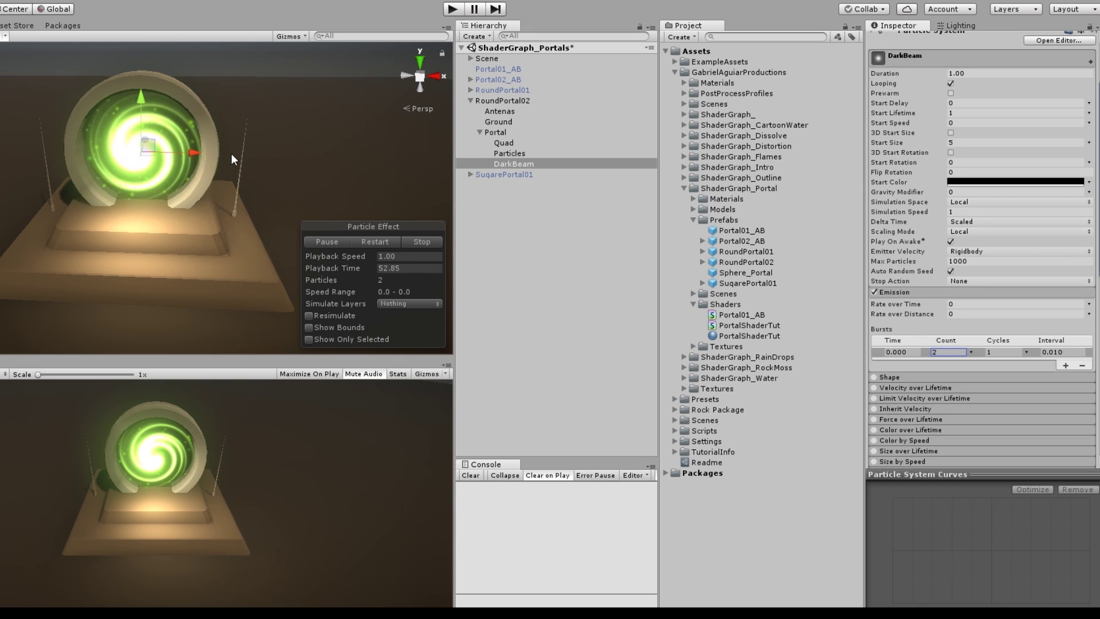
mouse_move(173, 157)
left_mouse_down()
mouse_move(71, 141)
mouse_move(176, 138)
left_mouse_up()
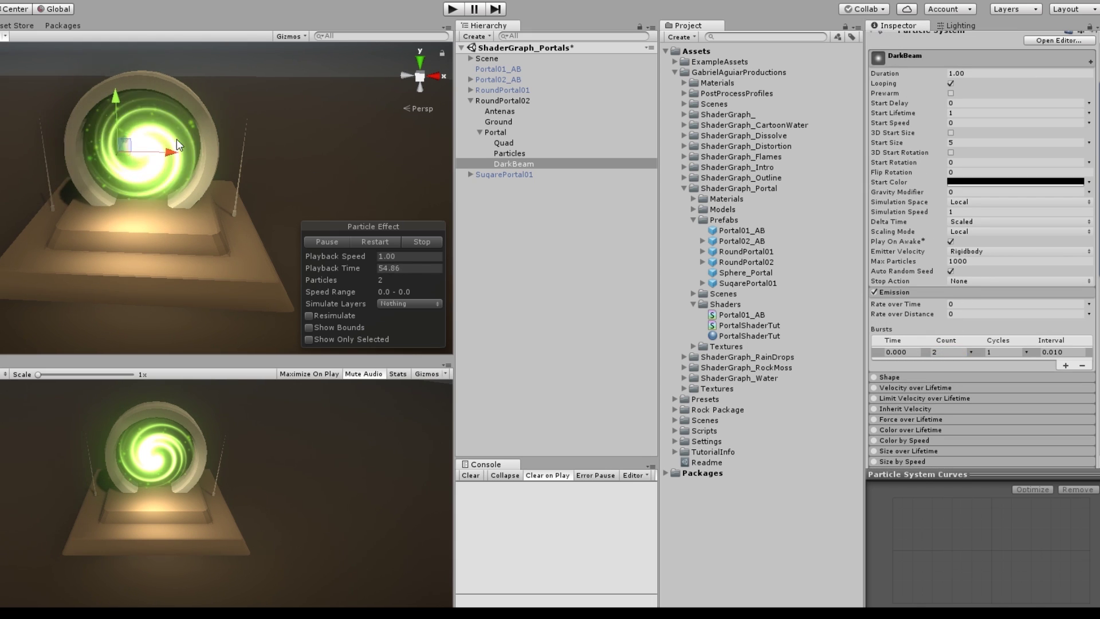